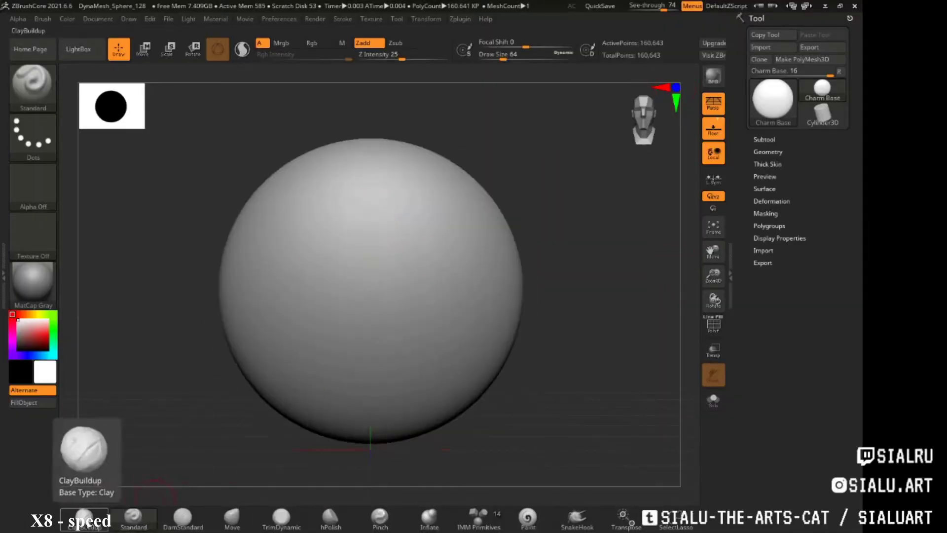
- Sculpt mirrored brow ridges and a curved arc below the mouth with the Standard brush under X symmetry
{"action": "left_click_drag", "start_coordinate": [387, 235], "coordinate": [408, 260]}
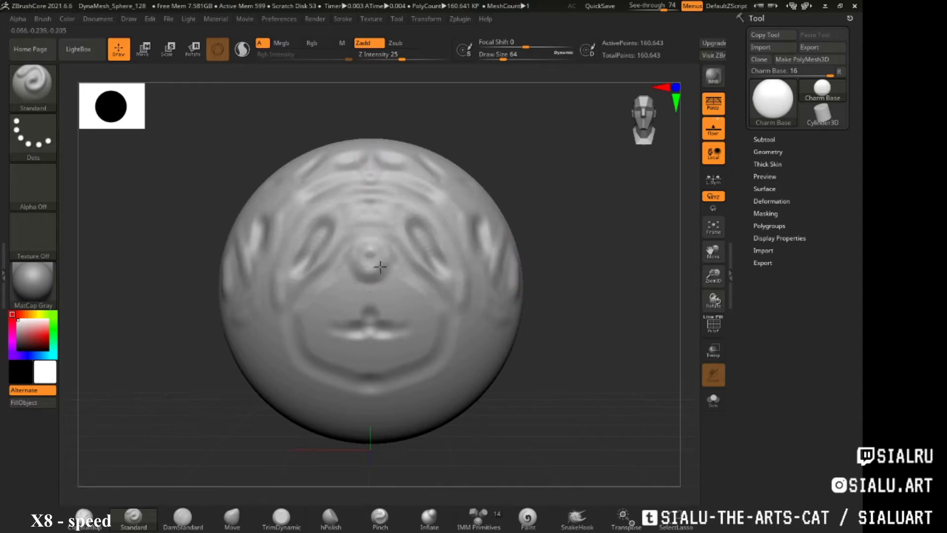
{"action": "left_click_drag", "start_coordinate": [384, 406], "coordinate": [464, 330]}
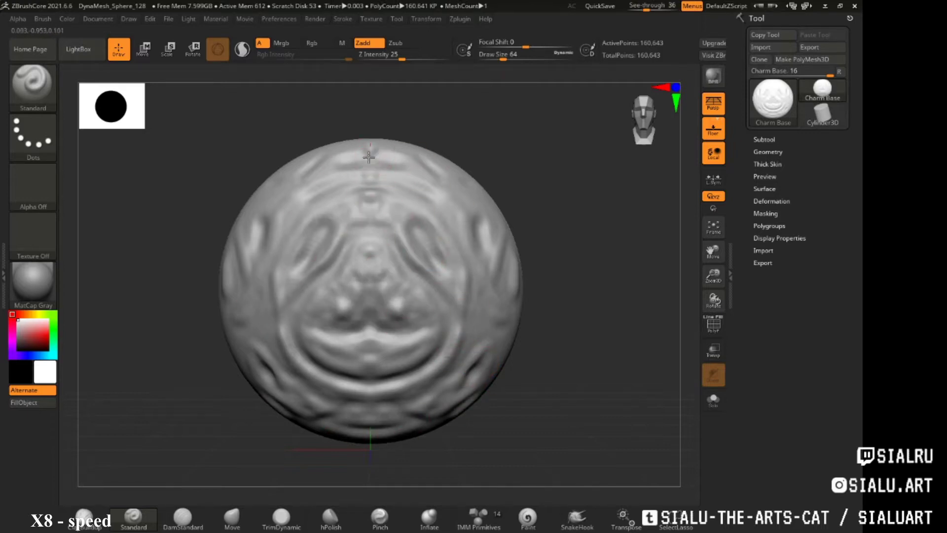
{"action": "mouse_move", "coordinate": [500, 246]}
{"action": "right_mouse_down"}
{"action": "mouse_move", "coordinate": [567, 251]}
{"action": "mouse_move", "coordinate": [568, 158]}
{"action": "right_mouse_up"}
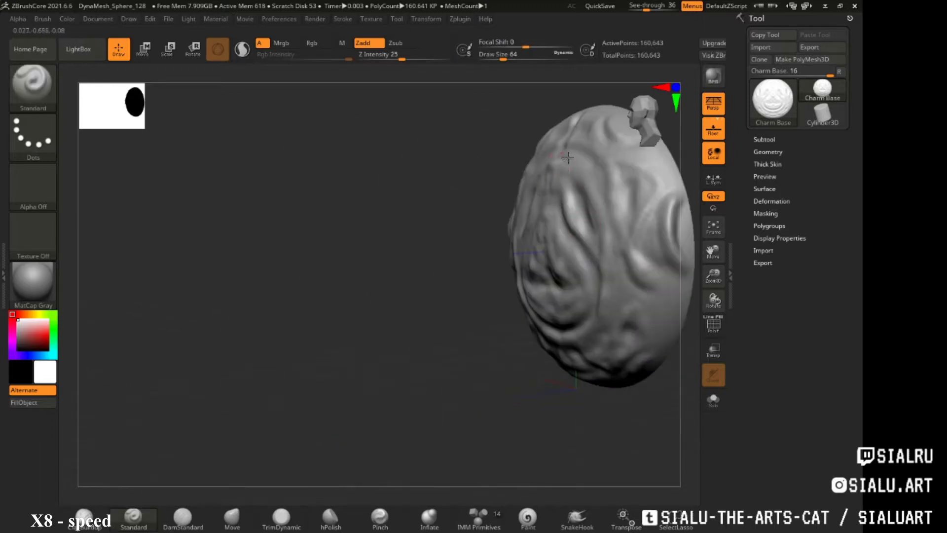
- Switch to ClayBuildup with a FreeHand stroke and build clay around the mouth
{"action": "key", "text": "b"}
{"action": "key", "text": "c"}
{"action": "key", "text": "b"}
{"action": "right_click_drag", "start_coordinate": [603, 243], "coordinate": [676, 463]}
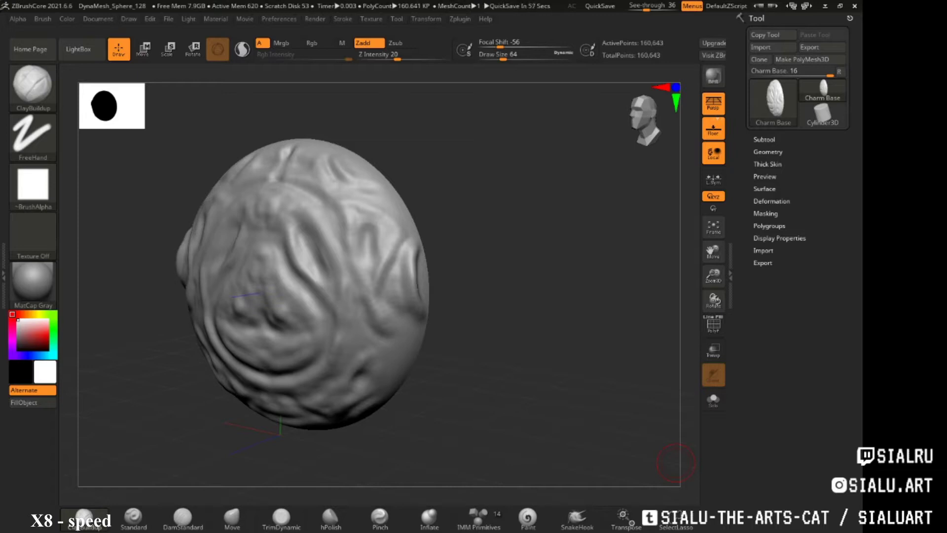
{"action": "left_click_drag", "start_coordinate": [649, 5], "coordinate": [630, 5]}
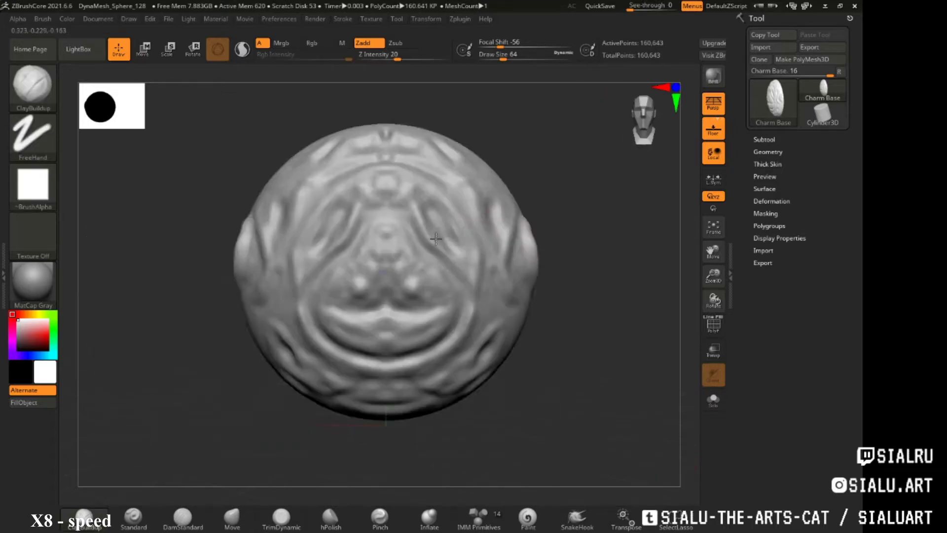
{"action": "right_click_drag", "start_coordinate": [493, 295], "coordinate": [389, 203]}
{"action": "left_click", "coordinate": [389, 202]}
{"action": "mouse_move", "coordinate": [822, 113]}
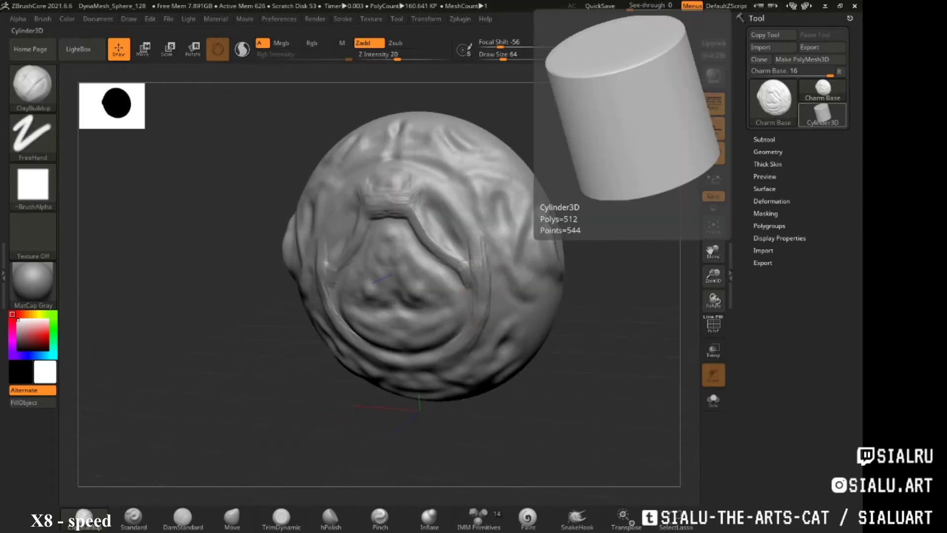
- Set See-through to 0 and keep layering thick clay folds on the lips
{"action": "right_click_drag", "start_coordinate": [444, 276], "coordinate": [379, 271]}
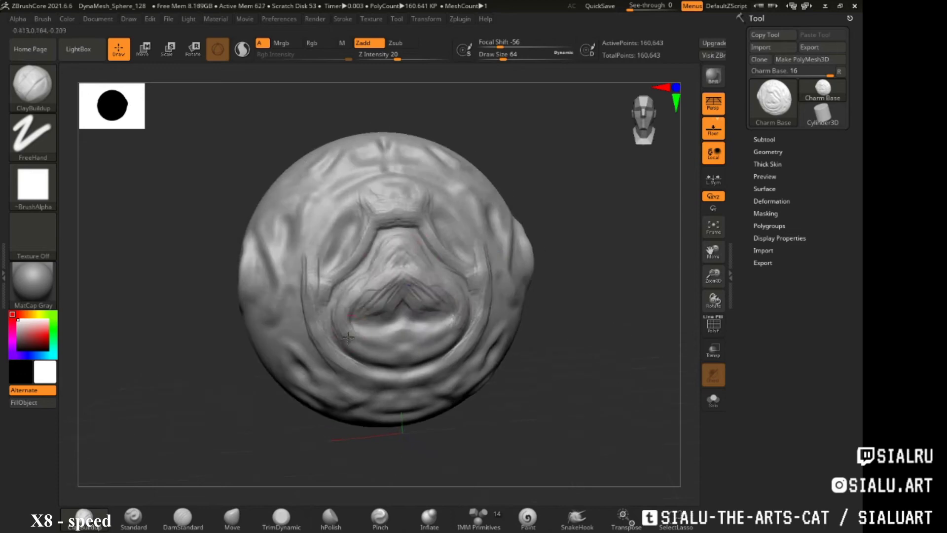
{"action": "left_click", "coordinate": [67, 19]}
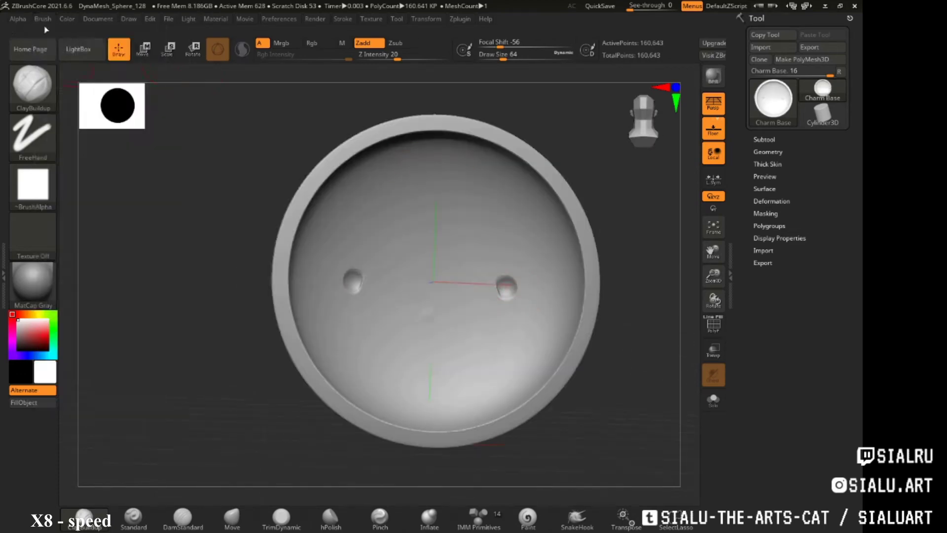
{"action": "right_click_drag", "start_coordinate": [397, 274], "coordinate": [382, 281]}
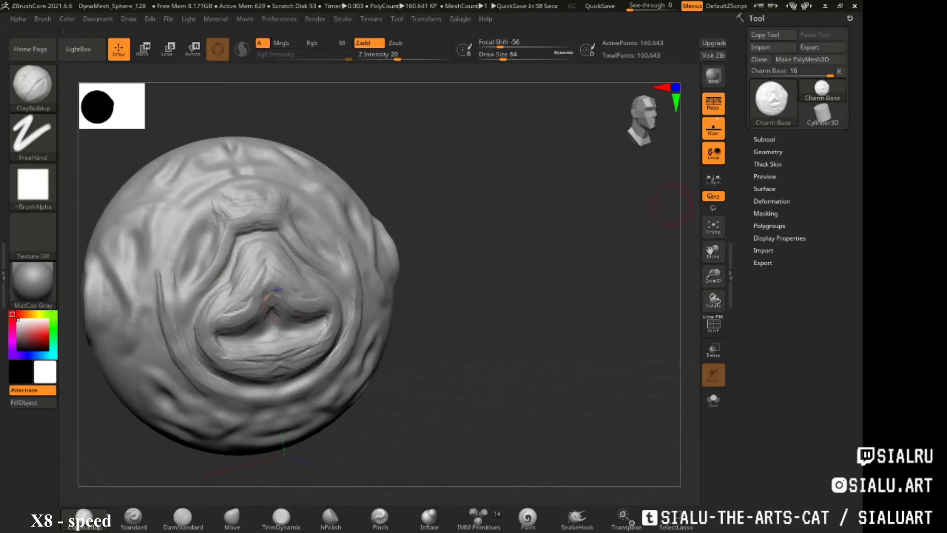
{"action": "right_click_drag", "start_coordinate": [671, 204], "coordinate": [324, 218]}
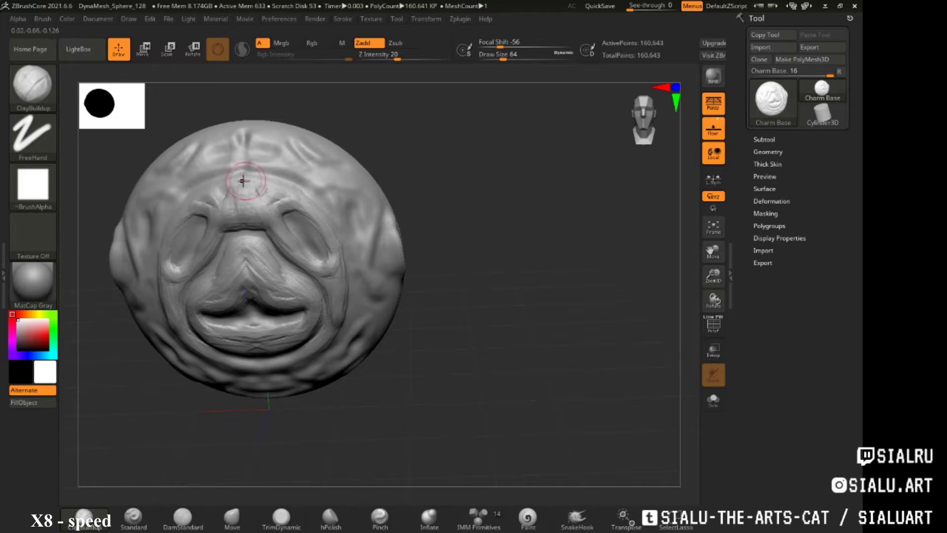
{"action": "mouse_move", "coordinate": [261, 220]}
{"action": "right_mouse_down"}
{"action": "mouse_move", "coordinate": [302, 275]}
{"action": "mouse_move", "coordinate": [290, 275]}
{"action": "mouse_move", "coordinate": [414, 281]}
{"action": "mouse_move", "coordinate": [264, 243]}
{"action": "mouse_move", "coordinate": [205, 258]}
{"action": "mouse_move", "coordinate": [280, 243]}
{"action": "mouse_move", "coordinate": [344, 142]}
{"action": "mouse_move", "coordinate": [365, 278]}
{"action": "right_mouse_up"}
- Sculpt clay folds around the sides and lower face from several angles
{"action": "right_click_drag", "start_coordinate": [391, 203], "coordinate": [377, 219]}
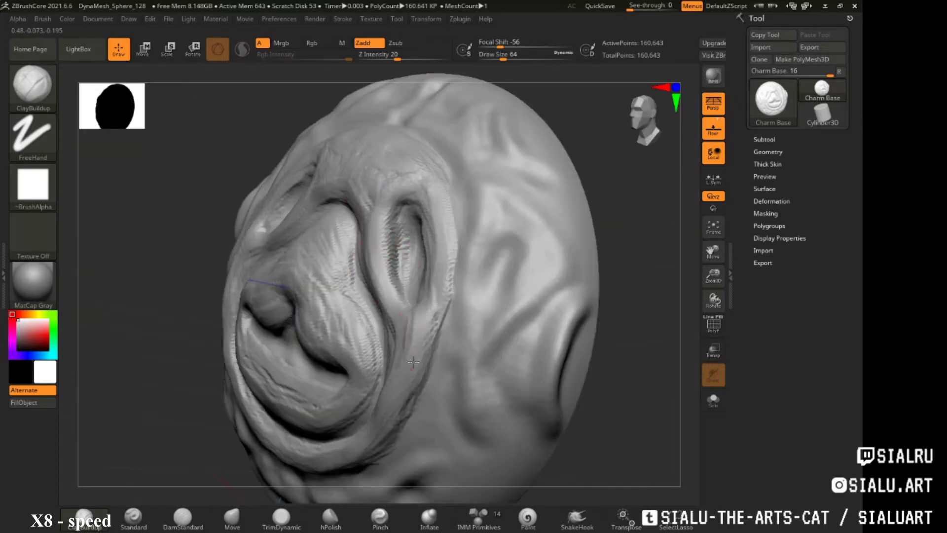
{"action": "right_click_drag", "start_coordinate": [414, 361], "coordinate": [535, 185]}
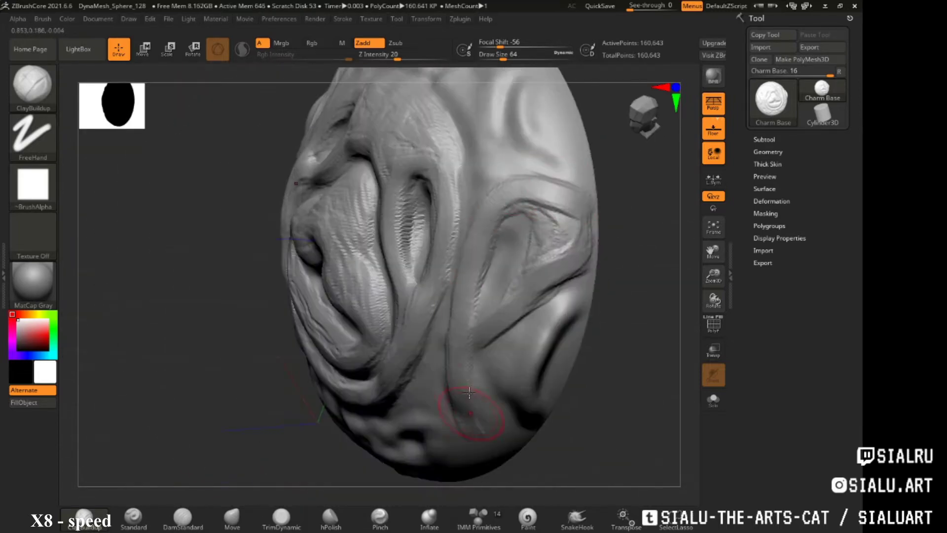
{"action": "right_click_drag", "start_coordinate": [469, 393], "coordinate": [494, 271]}
{"action": "right_click_drag", "start_coordinate": [506, 322], "coordinate": [489, 302]}
{"action": "right_click_drag", "start_coordinate": [474, 335], "coordinate": [591, 329]}
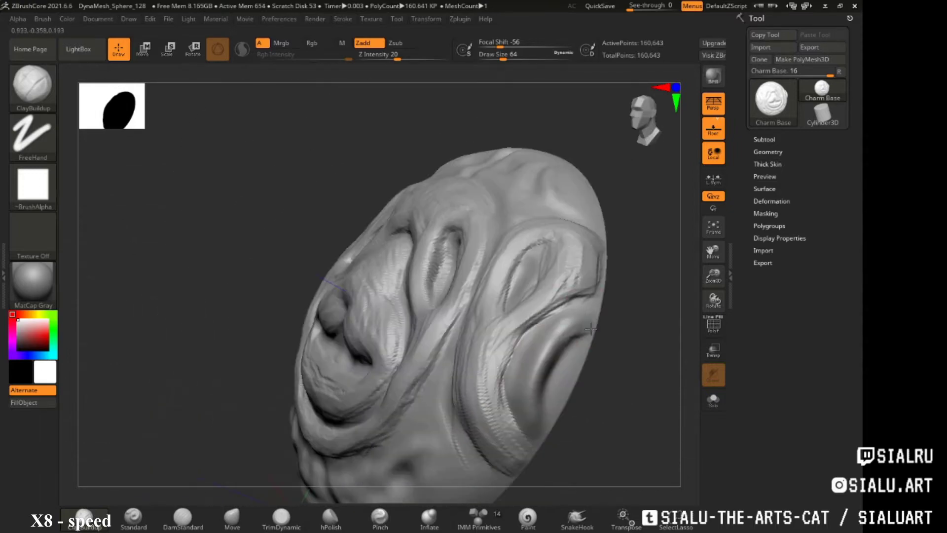
{"action": "mouse_move", "coordinate": [559, 362]}
{"action": "right_mouse_down"}
{"action": "mouse_move", "coordinate": [547, 374]}
{"action": "mouse_move", "coordinate": [493, 327]}
{"action": "mouse_move", "coordinate": [575, 263]}
{"action": "mouse_move", "coordinate": [450, 274]}
{"action": "mouse_move", "coordinate": [454, 338]}
{"action": "mouse_move", "coordinate": [415, 292]}
{"action": "mouse_move", "coordinate": [475, 286]}
{"action": "right_mouse_up"}
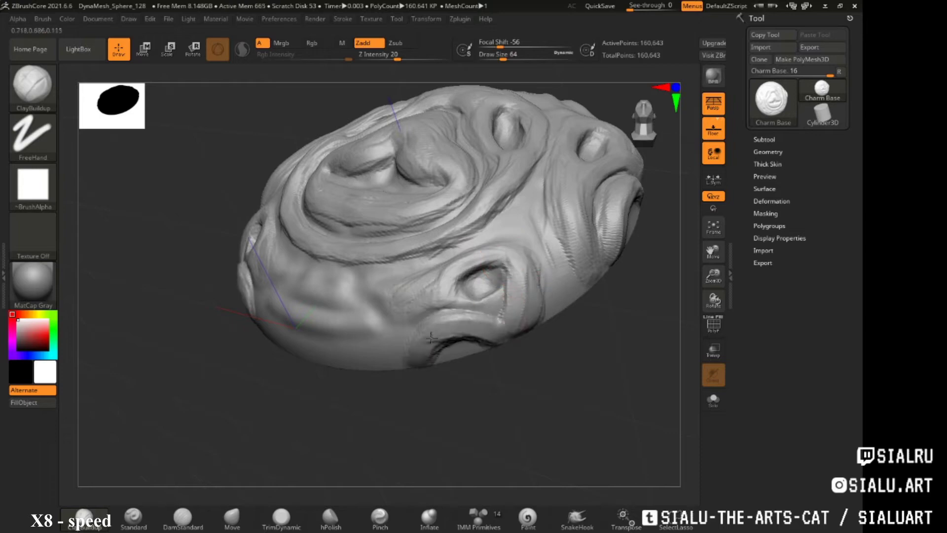
{"action": "right_click_drag", "start_coordinate": [390, 321], "coordinate": [445, 292]}
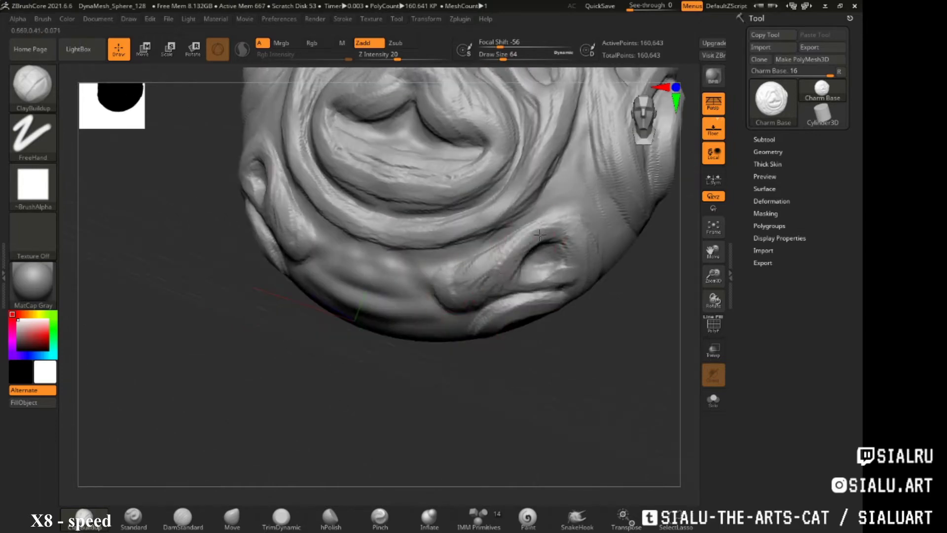
{"action": "mouse_move", "coordinate": [603, 250]}
{"action": "right_mouse_down"}
{"action": "mouse_move", "coordinate": [507, 288]}
{"action": "mouse_move", "coordinate": [518, 353]}
{"action": "right_mouse_up"}
{"action": "right_click_drag", "start_coordinate": [494, 310], "coordinate": [429, 300]}
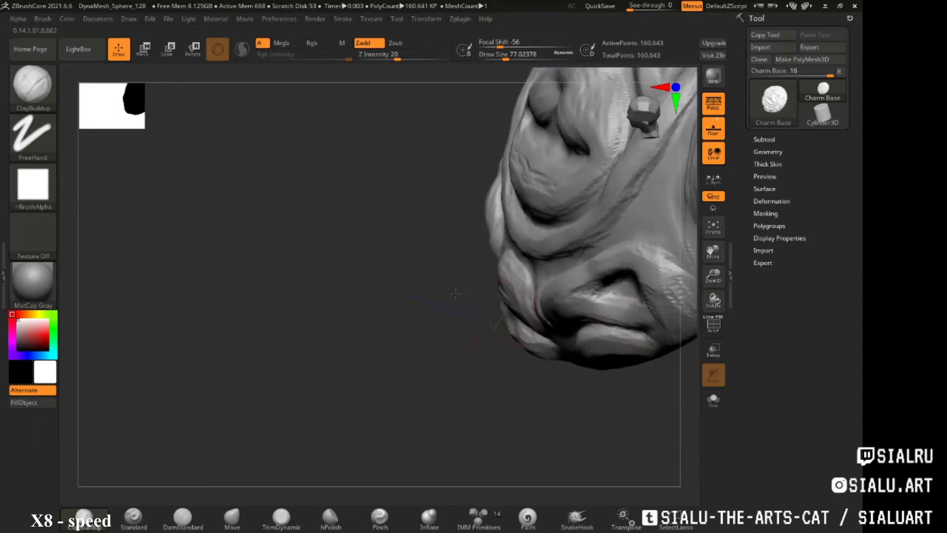
- Set brush Focal Shift to -11 and continue carving folds and recessed sockets
{"action": "key", "text": "space"}
{"action": "left_click_drag", "start_coordinate": [428, 325], "coordinate": [443, 326]}
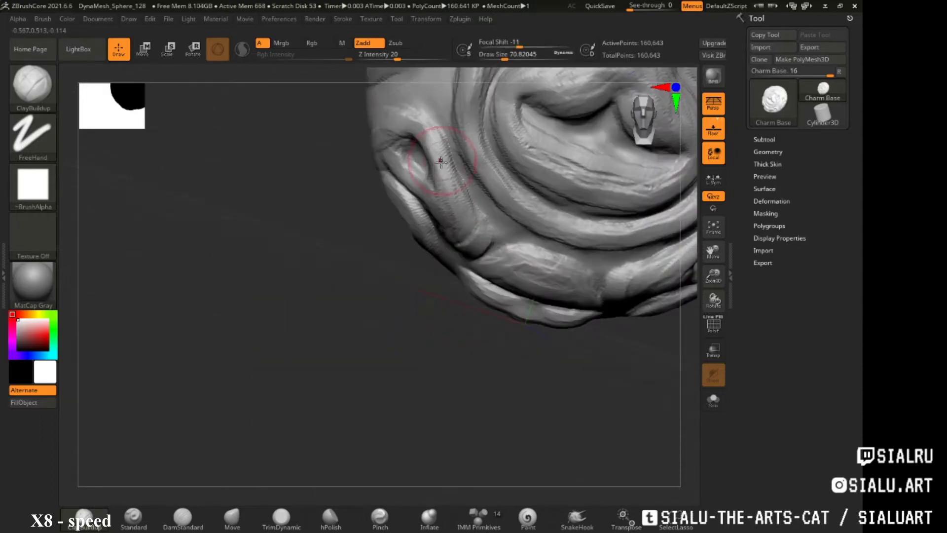
{"action": "mouse_move", "coordinate": [454, 191]}
{"action": "right_mouse_down"}
{"action": "mouse_move", "coordinate": [440, 253]}
{"action": "mouse_move", "coordinate": [457, 201]}
{"action": "mouse_move", "coordinate": [431, 148]}
{"action": "right_mouse_up"}
{"action": "mouse_move", "coordinate": [516, 159]}
{"action": "right_mouse_down"}
{"action": "mouse_move", "coordinate": [484, 250]}
{"action": "mouse_move", "coordinate": [414, 271]}
{"action": "mouse_move", "coordinate": [478, 229]}
{"action": "mouse_move", "coordinate": [483, 162]}
{"action": "right_mouse_up"}
{"action": "mouse_move", "coordinate": [492, 199]}
{"action": "right_mouse_down"}
{"action": "mouse_move", "coordinate": [554, 169]}
{"action": "mouse_move", "coordinate": [515, 262]}
{"action": "mouse_move", "coordinate": [529, 269]}
{"action": "right_mouse_up"}
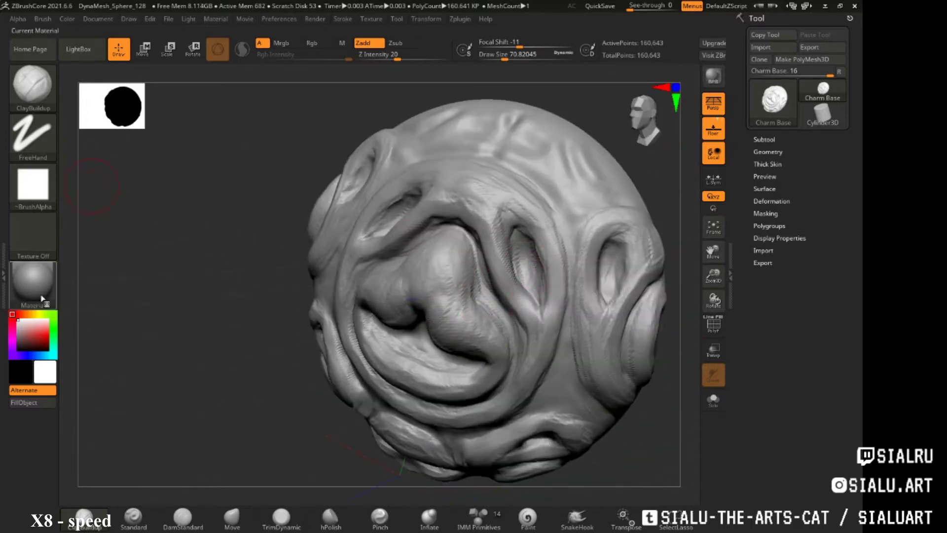
- Switch to the SelectLasso brush and start hiding the first eye socket patch
{"action": "left_click", "coordinate": [676, 517]}
{"action": "left_click", "coordinate": [697, 502]}
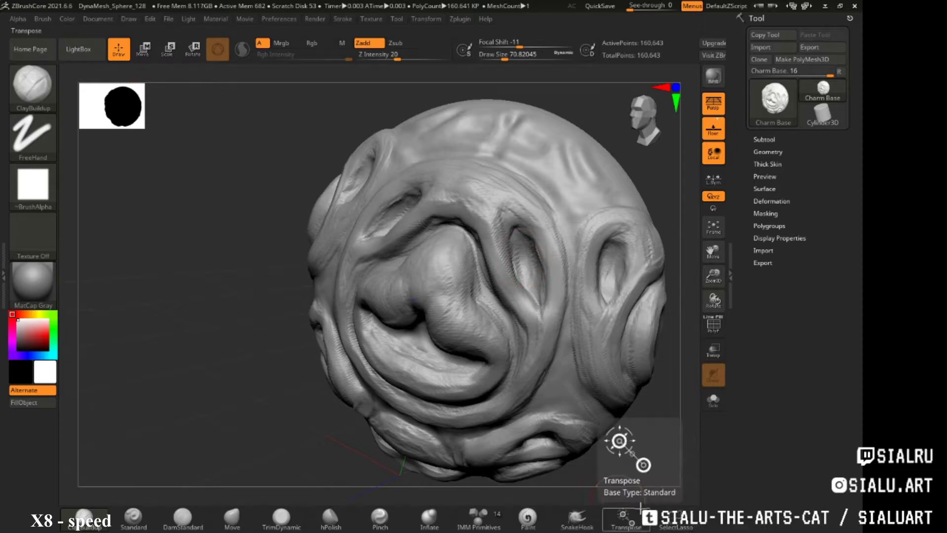
{"action": "left_click_drag", "start_coordinate": [521, 205], "coordinate": [535, 271], "text": "ctrl+shift"}
{"action": "left_click", "coordinate": [517, 228], "text": "ctrl+shift"}
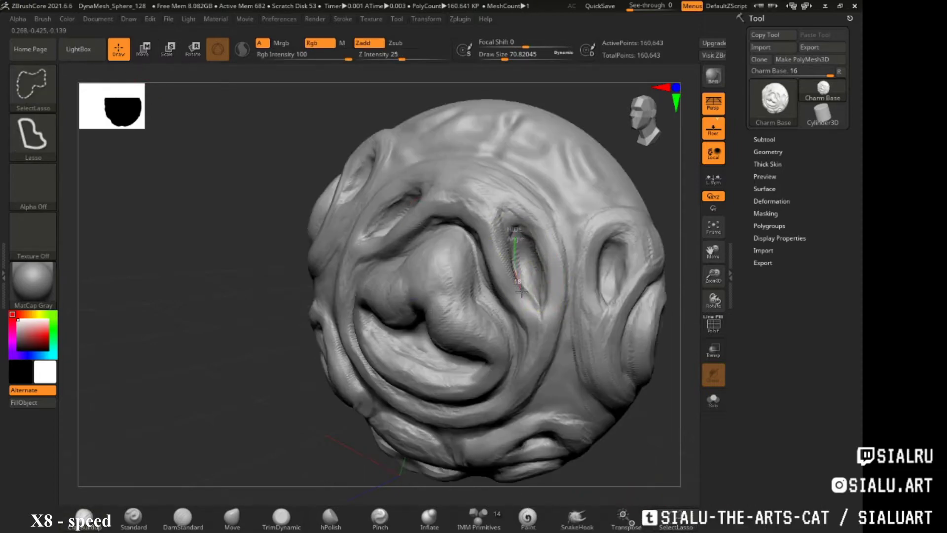
{"action": "left_click", "coordinate": [84, 518]}
{"action": "left_click_drag", "start_coordinate": [247, 296], "coordinate": [276, 306]}
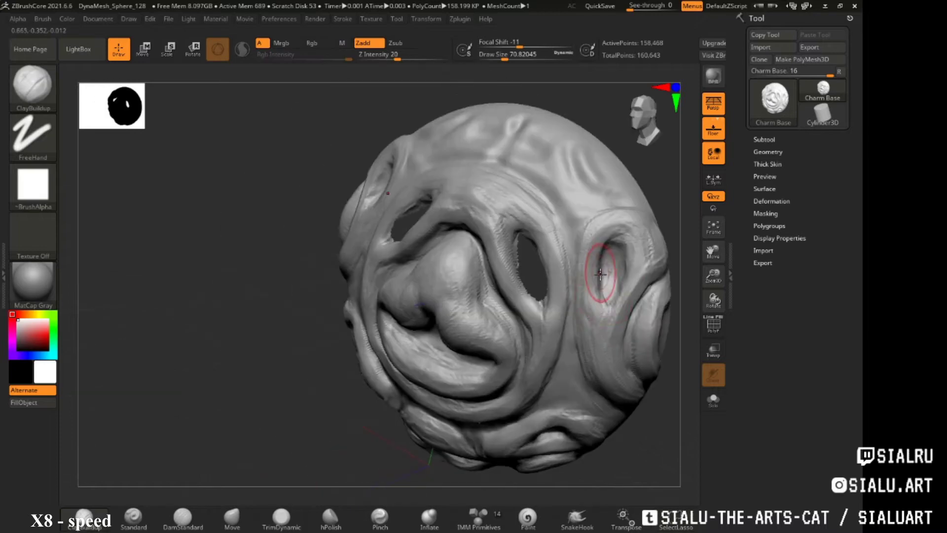
- Lasso-hide the inside of the right eye socket, then reframe the model
{"action": "key", "text": "ctrl+shift"}
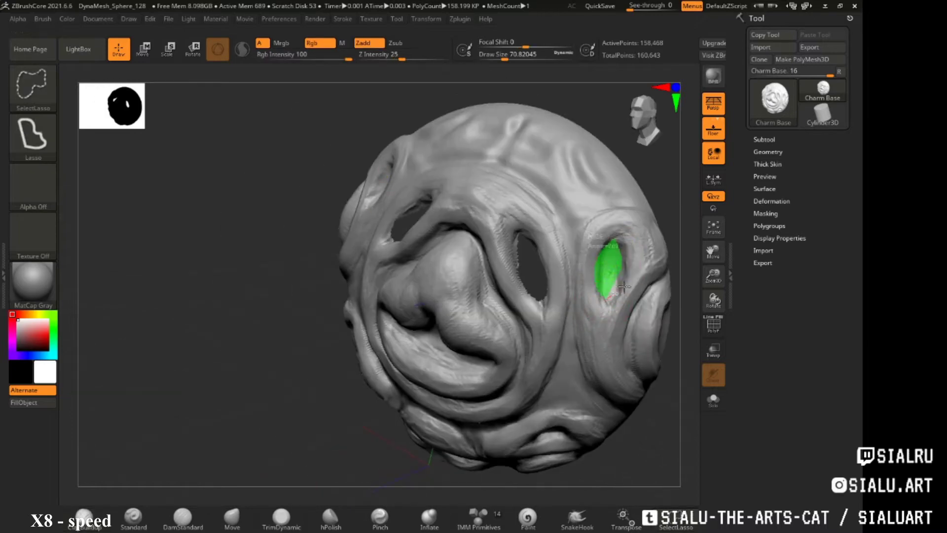
{"action": "left_click_drag", "start_coordinate": [624, 286], "coordinate": [617, 277], "text": "ctrl+shift"}
{"action": "mouse_move", "coordinate": [660, 405]}
{"action": "left_mouse_down"}
{"action": "mouse_move", "coordinate": [578, 255]}
{"action": "mouse_move", "coordinate": [467, 371]}
{"action": "mouse_move", "coordinate": [493, 296]}
{"action": "mouse_move", "coordinate": [488, 266]}
{"action": "mouse_move", "coordinate": [375, 345]}
{"action": "left_mouse_up"}
{"action": "scroll", "coordinate": [486, 254], "scroll_direction": "up", "scroll_amount": 5}
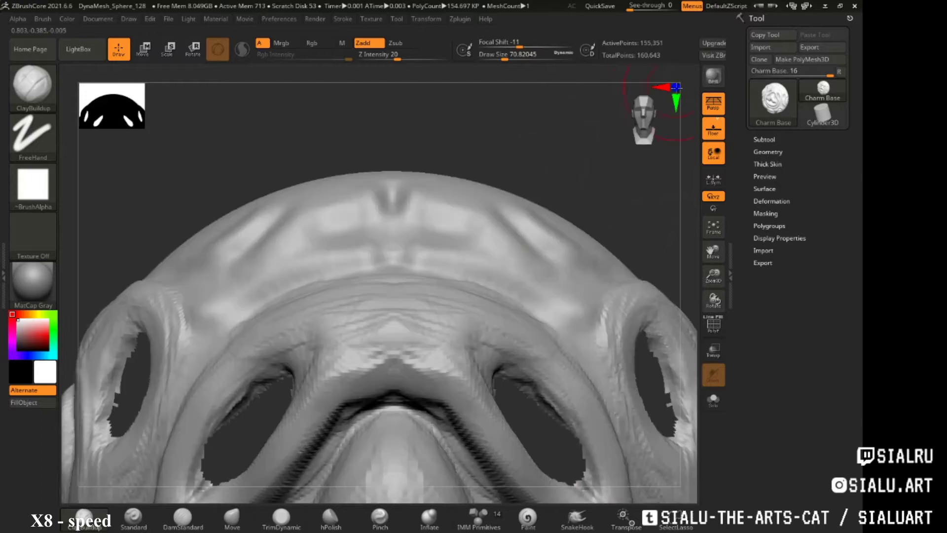
{"action": "key", "text": "f"}
- Lasso-hide the mesh inside the upper sockets
{"action": "left_click_drag", "start_coordinate": [493, 205], "coordinate": [483, 237]}
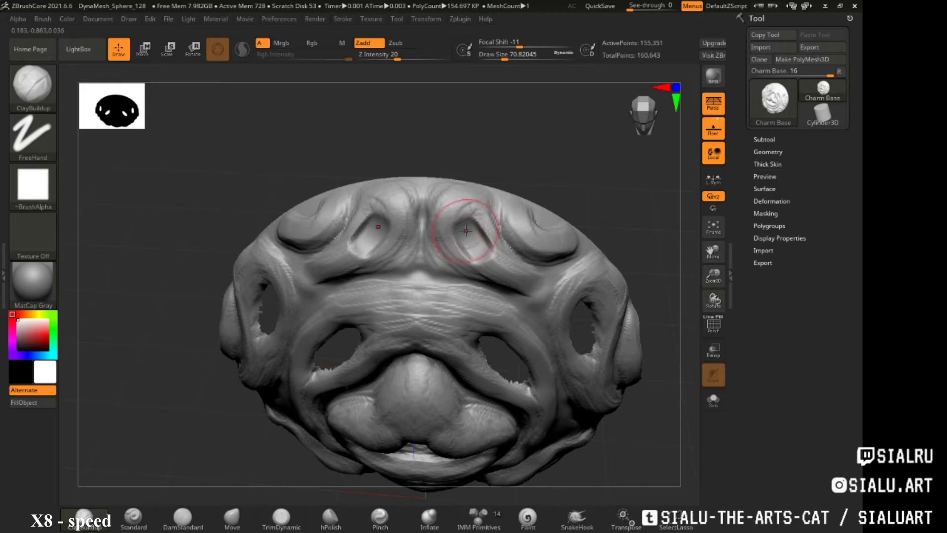
{"action": "right_click_drag", "start_coordinate": [466, 230], "coordinate": [455, 185], "text": "ctrl"}
{"action": "left_click_drag", "start_coordinate": [464, 213], "coordinate": [465, 271], "text": "ctrl+shift"}
{"action": "left_click_drag", "start_coordinate": [480, 223], "coordinate": [481, 232], "text": "ctrl+shift"}
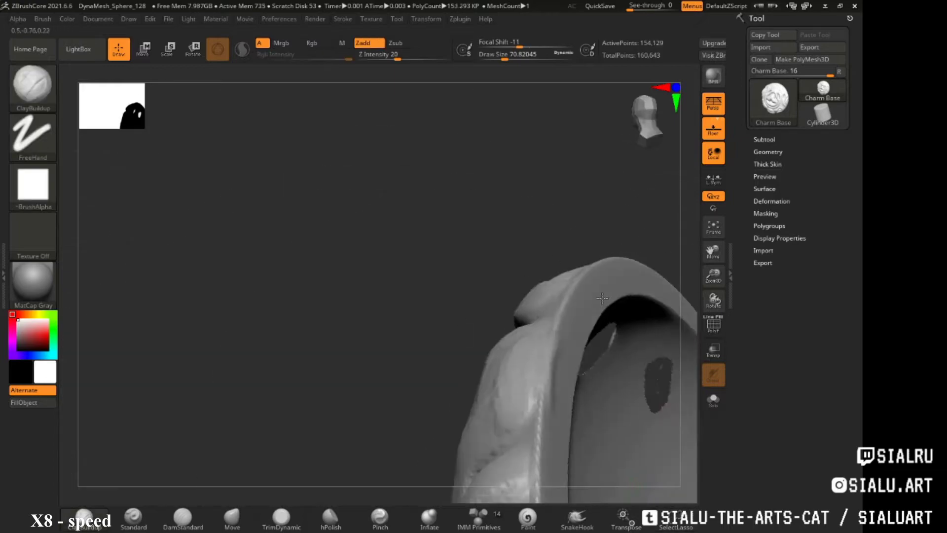
{"action": "left_click_drag", "start_coordinate": [560, 339], "coordinate": [500, 283]}
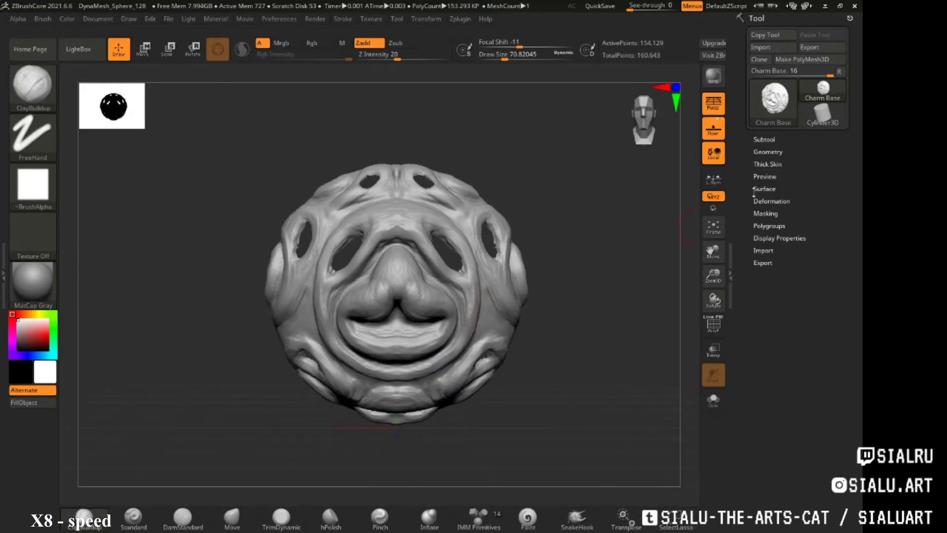
- Run Geometry > Modify Topology > Close Holes to fill the open eye sockets
{"action": "left_click", "coordinate": [767, 152]}
{"action": "left_click", "coordinate": [766, 139]}
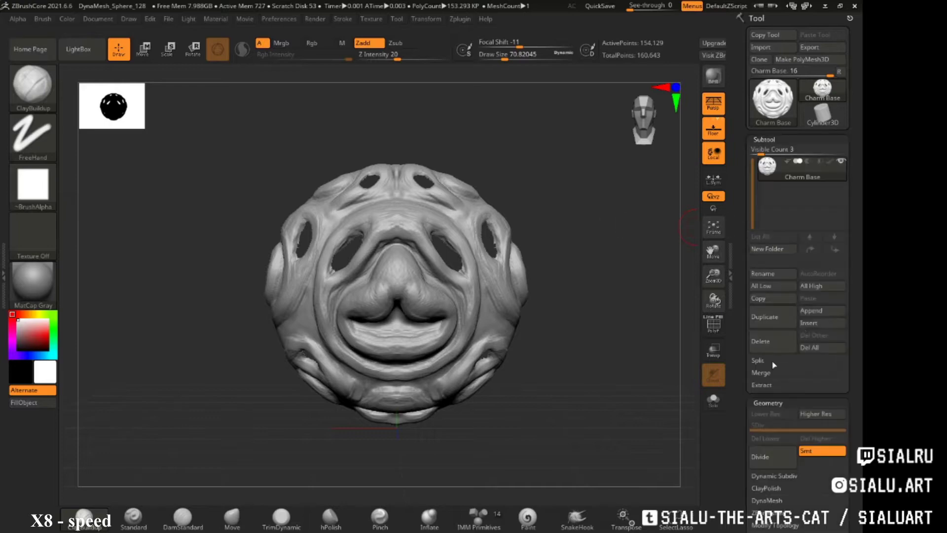
{"action": "left_click", "coordinate": [757, 360]}
{"action": "left_click", "coordinate": [769, 372]}
{"action": "left_click", "coordinate": [643, 361]}
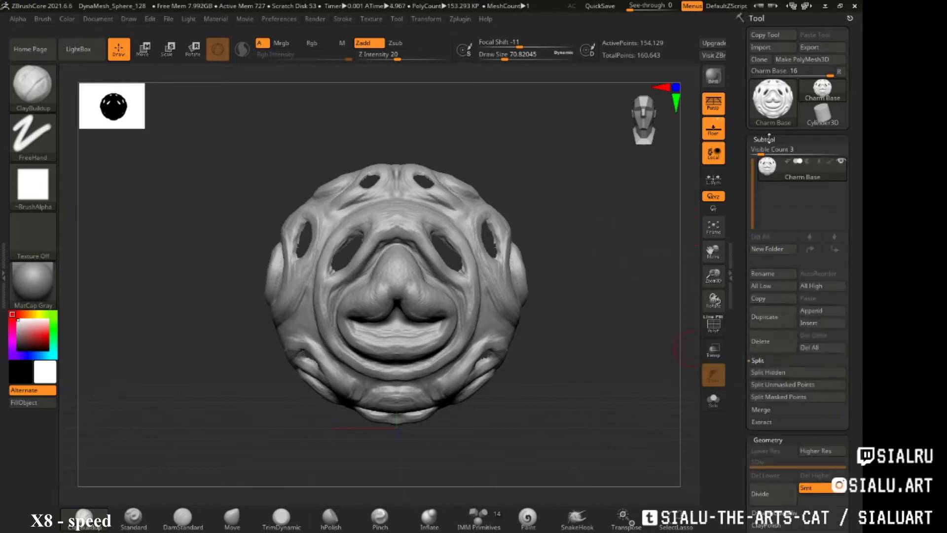
{"action": "left_click", "coordinate": [766, 139]}
{"action": "mouse_move", "coordinate": [590, 254]}
{"action": "left_mouse_down", "text": "ctrl"}
{"action": "mouse_move", "coordinate": [606, 274]}
{"action": "mouse_move", "coordinate": [683, 306]}
{"action": "mouse_move", "coordinate": [613, 286]}
{"action": "mouse_move", "coordinate": [254, 323]}
{"action": "mouse_move", "coordinate": [394, 219]}
{"action": "left_mouse_up", "text": "ctrl"}
{"action": "left_click", "coordinate": [778, 298]}
{"action": "left_click", "coordinate": [781, 338]}
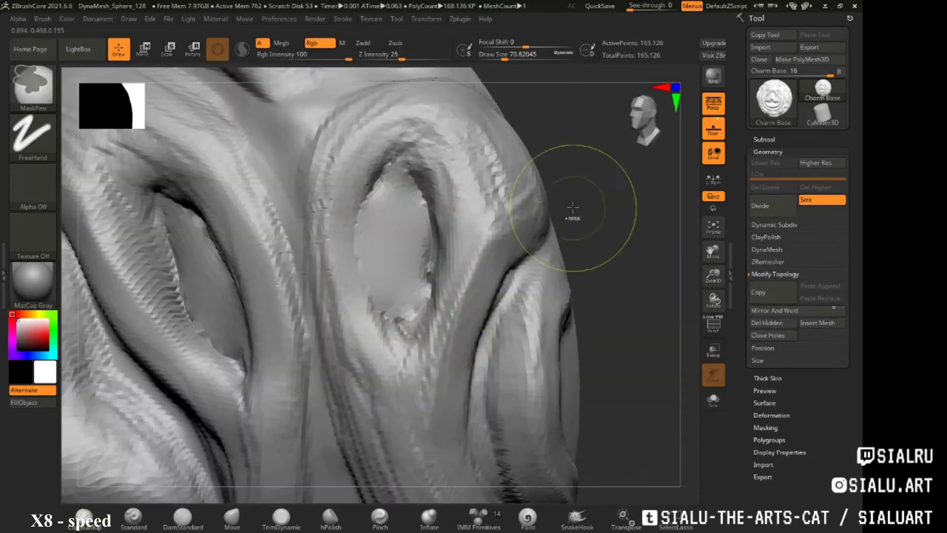
{"action": "left_click_drag", "start_coordinate": [582, 201], "coordinate": [395, 304]}
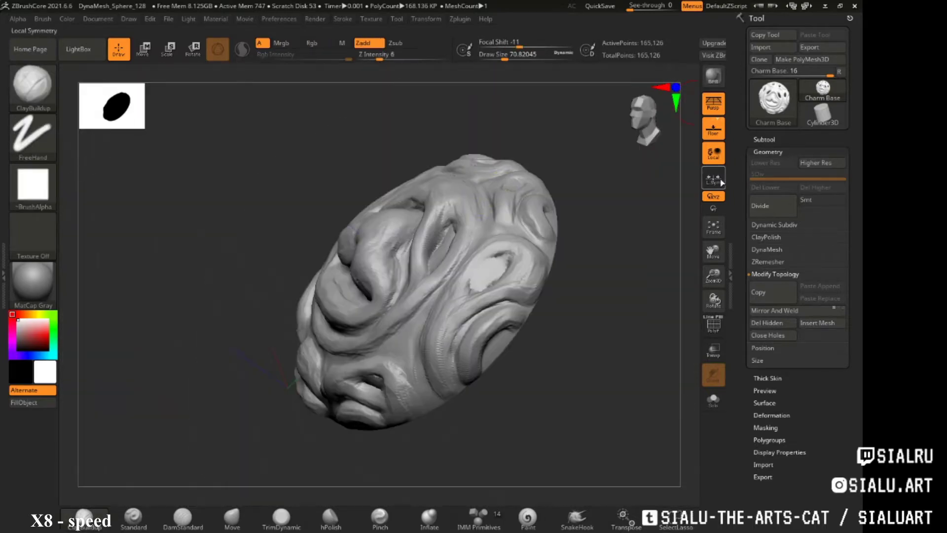
- Build up and smooth ClayBuildup clay over the patched nose and eye-socket areas
{"action": "left_click_drag", "start_coordinate": [539, 233], "coordinate": [528, 174]}
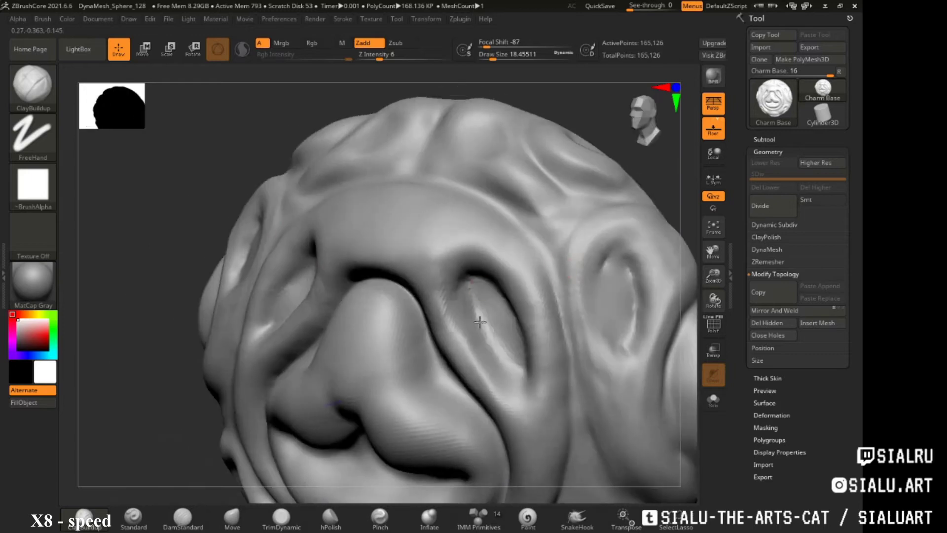
{"action": "mouse_move", "coordinate": [508, 364]}
{"action": "right_mouse_down"}
{"action": "mouse_move", "coordinate": [529, 313]}
{"action": "mouse_move", "coordinate": [409, 330]}
{"action": "right_mouse_up"}
{"action": "mouse_move", "coordinate": [391, 260]}
{"action": "right_mouse_down"}
{"action": "mouse_move", "coordinate": [409, 318]}
{"action": "mouse_move", "coordinate": [429, 309]}
{"action": "mouse_move", "coordinate": [424, 316]}
{"action": "mouse_move", "coordinate": [429, 275]}
{"action": "mouse_move", "coordinate": [520, 307]}
{"action": "mouse_move", "coordinate": [469, 317]}
{"action": "mouse_move", "coordinate": [489, 226]}
{"action": "mouse_move", "coordinate": [541, 262]}
{"action": "mouse_move", "coordinate": [671, 89]}
{"action": "mouse_move", "coordinate": [518, 247]}
{"action": "mouse_move", "coordinate": [438, 168]}
{"action": "mouse_move", "coordinate": [422, 197]}
{"action": "mouse_move", "coordinate": [469, 211]}
{"action": "mouse_move", "coordinate": [365, 444]}
{"action": "mouse_move", "coordinate": [431, 329]}
{"action": "mouse_move", "coordinate": [454, 332]}
{"action": "mouse_move", "coordinate": [391, 296]}
{"action": "mouse_move", "coordinate": [423, 281]}
{"action": "mouse_move", "coordinate": [345, 345]}
{"action": "mouse_move", "coordinate": [427, 293]}
{"action": "mouse_move", "coordinate": [401, 343]}
{"action": "mouse_move", "coordinate": [415, 252]}
{"action": "mouse_move", "coordinate": [499, 271]}
{"action": "mouse_move", "coordinate": [562, 240]}
{"action": "mouse_move", "coordinate": [554, 258]}
{"action": "mouse_move", "coordinate": [561, 221]}
{"action": "mouse_move", "coordinate": [562, 242]}
{"action": "mouse_move", "coordinate": [541, 251]}
{"action": "mouse_move", "coordinate": [556, 197]}
{"action": "right_mouse_up"}
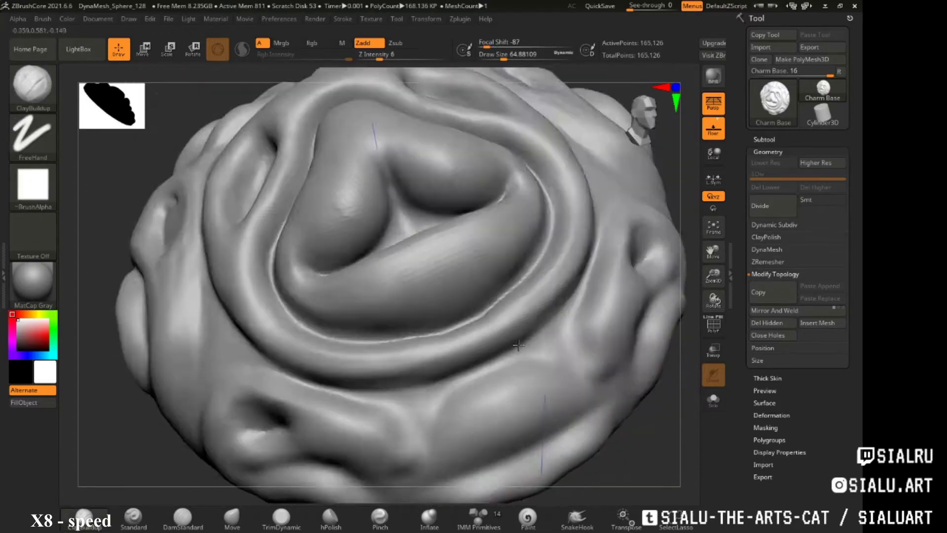
- Pull the eye socket beside the nose into shape with the Move brush
{"action": "left_click", "coordinate": [187, 524]}
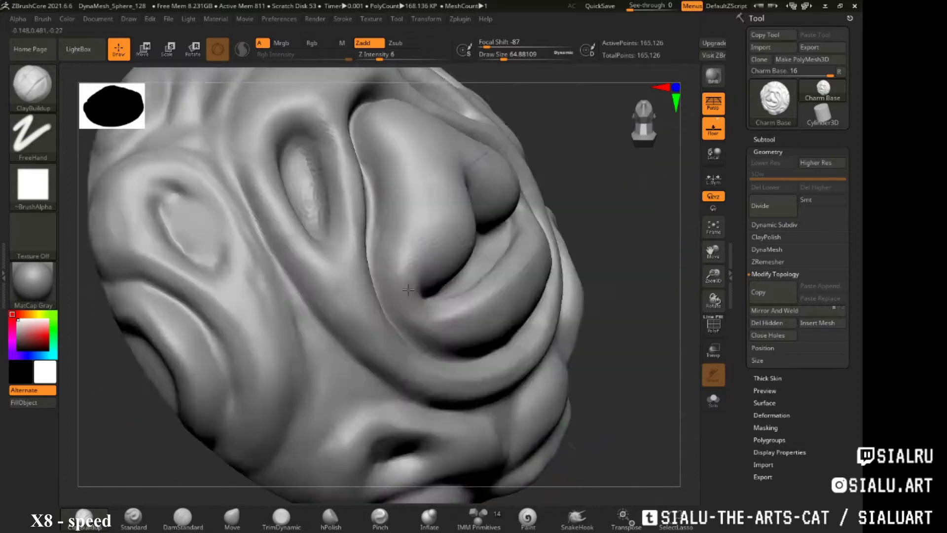
{"action": "left_click", "coordinate": [232, 517]}
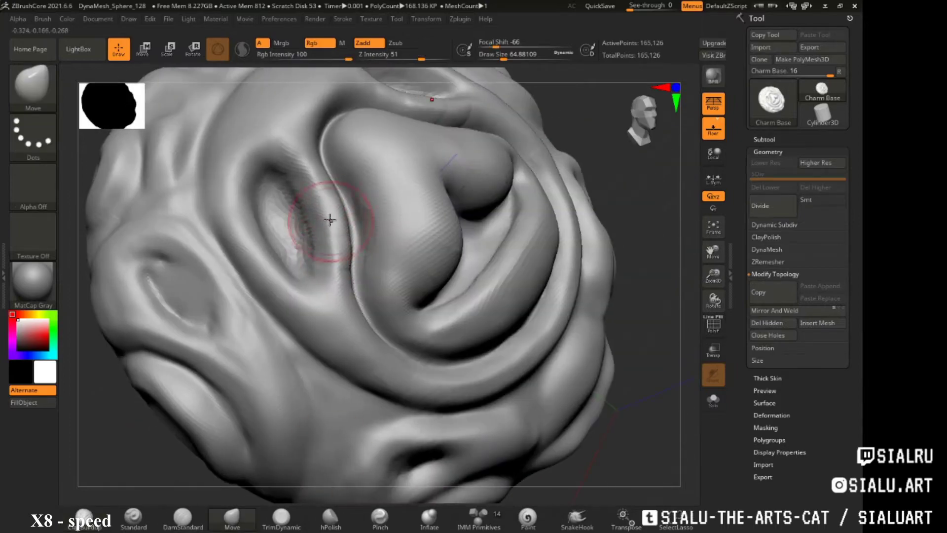
{"action": "left_click_drag", "start_coordinate": [330, 219], "coordinate": [311, 266]}
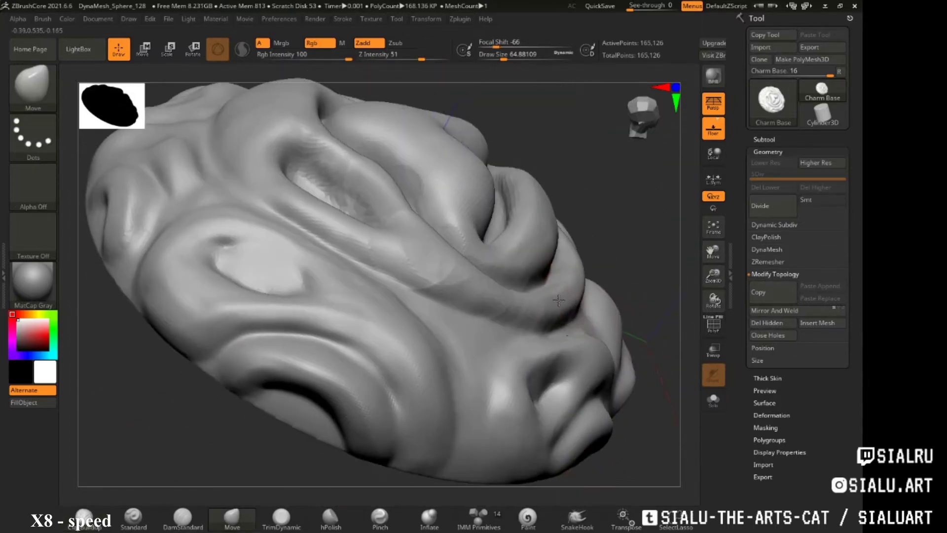
{"action": "mouse_move", "coordinate": [316, 344]}
{"action": "left_mouse_down"}
{"action": "mouse_move", "coordinate": [571, 274]}
{"action": "mouse_move", "coordinate": [269, 334]}
{"action": "mouse_move", "coordinate": [433, 332]}
{"action": "mouse_move", "coordinate": [499, 380]}
{"action": "mouse_move", "coordinate": [571, 271]}
{"action": "mouse_move", "coordinate": [454, 201]}
{"action": "mouse_move", "coordinate": [421, 227]}
{"action": "left_mouse_up"}
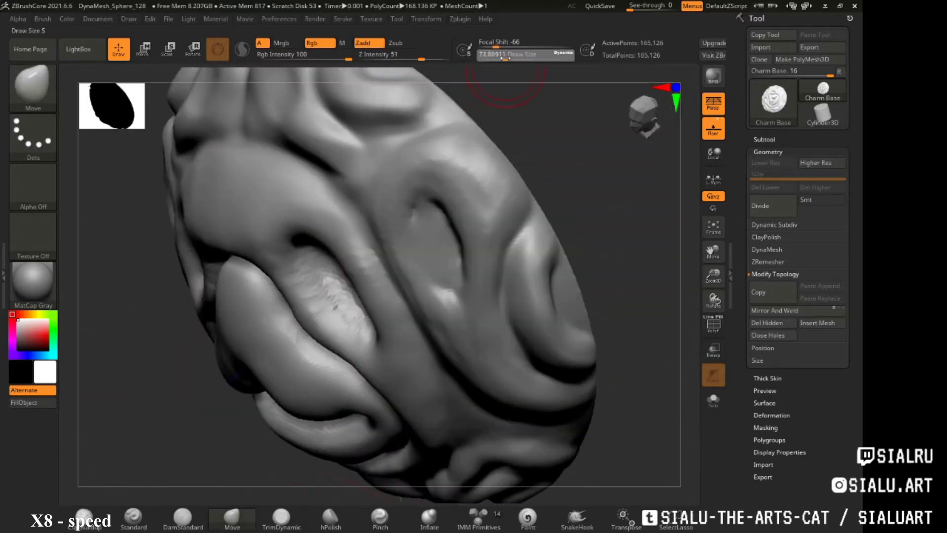
{"action": "mouse_move", "coordinate": [339, 236]}
{"action": "left_mouse_down", "text": "shift"}
{"action": "mouse_move", "coordinate": [461, 204]}
{"action": "mouse_move", "coordinate": [503, 212]}
{"action": "mouse_move", "coordinate": [429, 152]}
{"action": "mouse_move", "coordinate": [405, 242]}
{"action": "mouse_move", "coordinate": [370, 158]}
{"action": "left_mouse_up", "text": "shift"}
{"action": "mouse_move", "coordinate": [436, 184]}
{"action": "left_mouse_down", "text": "alt"}
{"action": "mouse_move", "coordinate": [451, 275]}
{"action": "mouse_move", "coordinate": [443, 360]}
{"action": "mouse_move", "coordinate": [454, 434]}
{"action": "mouse_move", "coordinate": [466, 254]}
{"action": "mouse_move", "coordinate": [478, 285]}
{"action": "left_mouse_up", "text": "alt"}
- Switch to the Standard brush with B-S-T and bring the face near-front
{"action": "key", "text": "b"}
{"action": "key", "text": "s"}
{"action": "key", "text": "t"}
{"action": "mouse_move", "coordinate": [359, 402]}
{"action": "left_mouse_down"}
{"action": "mouse_move", "coordinate": [478, 313]}
{"action": "mouse_move", "coordinate": [464, 252]}
{"action": "mouse_move", "coordinate": [295, 237]}
{"action": "mouse_move", "coordinate": [259, 251]}
{"action": "left_mouse_up"}
- Smooth the surface around the lower-middle hollow of the face
{"action": "key", "text": "space"}
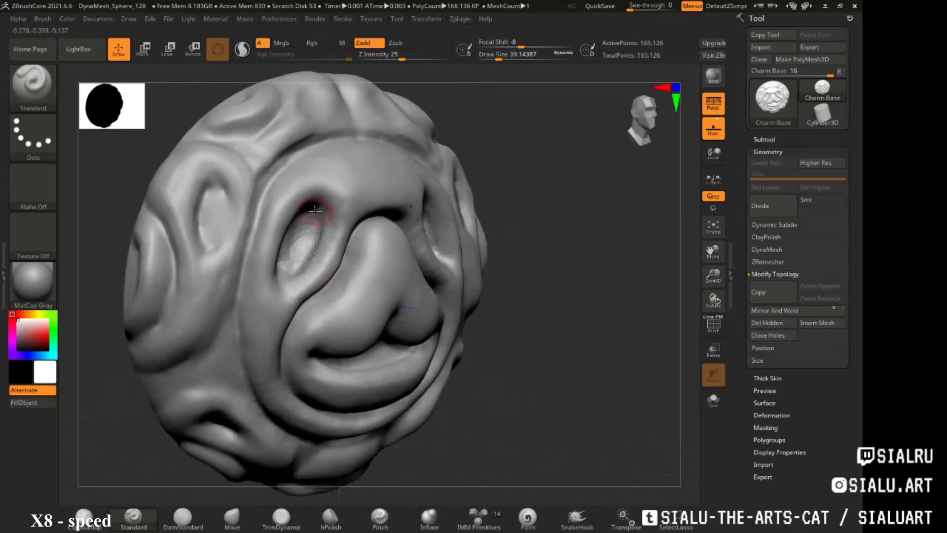
{"action": "mouse_move", "coordinate": [259, 250]}
{"action": "right_mouse_down"}
{"action": "mouse_move", "coordinate": [402, 212]}
{"action": "mouse_move", "coordinate": [312, 259]}
{"action": "mouse_move", "coordinate": [387, 218]}
{"action": "mouse_move", "coordinate": [325, 197]}
{"action": "mouse_move", "coordinate": [330, 187]}
{"action": "mouse_move", "coordinate": [338, 205]}
{"action": "mouse_move", "coordinate": [328, 186]}
{"action": "mouse_move", "coordinate": [331, 153]}
{"action": "mouse_move", "coordinate": [487, 268]}
{"action": "mouse_move", "coordinate": [438, 212]}
{"action": "mouse_move", "coordinate": [380, 169]}
{"action": "mouse_move", "coordinate": [351, 165]}
{"action": "mouse_move", "coordinate": [498, 237]}
{"action": "mouse_move", "coordinate": [478, 272]}
{"action": "mouse_move", "coordinate": [556, 271]}
{"action": "mouse_move", "coordinate": [495, 339]}
{"action": "mouse_move", "coordinate": [405, 345]}
{"action": "mouse_move", "coordinate": [471, 336]}
{"action": "right_mouse_up"}
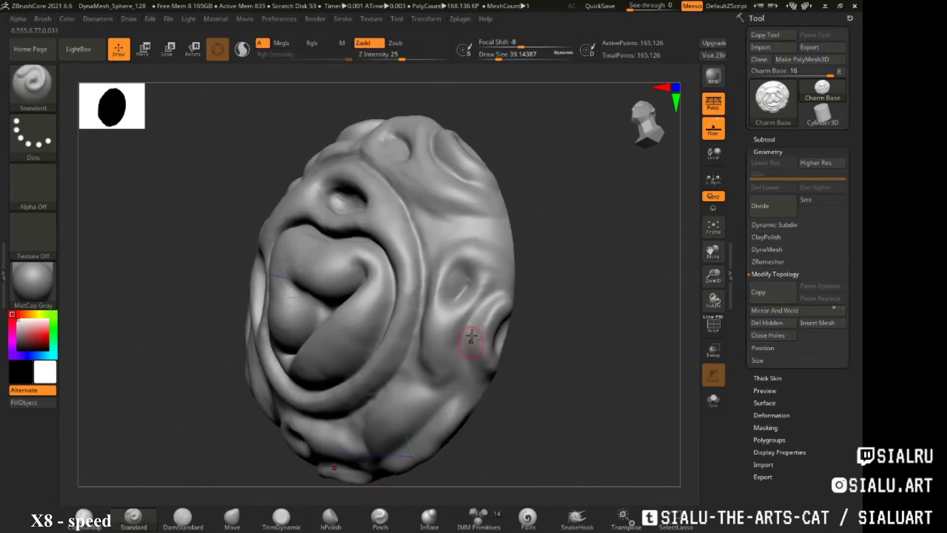
{"action": "mouse_move", "coordinate": [485, 371]}
{"action": "right_mouse_down"}
{"action": "mouse_move", "coordinate": [513, 327]}
{"action": "mouse_move", "coordinate": [472, 292]}
{"action": "mouse_move", "coordinate": [328, 281]}
{"action": "mouse_move", "coordinate": [391, 360]}
{"action": "mouse_move", "coordinate": [414, 348]}
{"action": "right_mouse_up"}
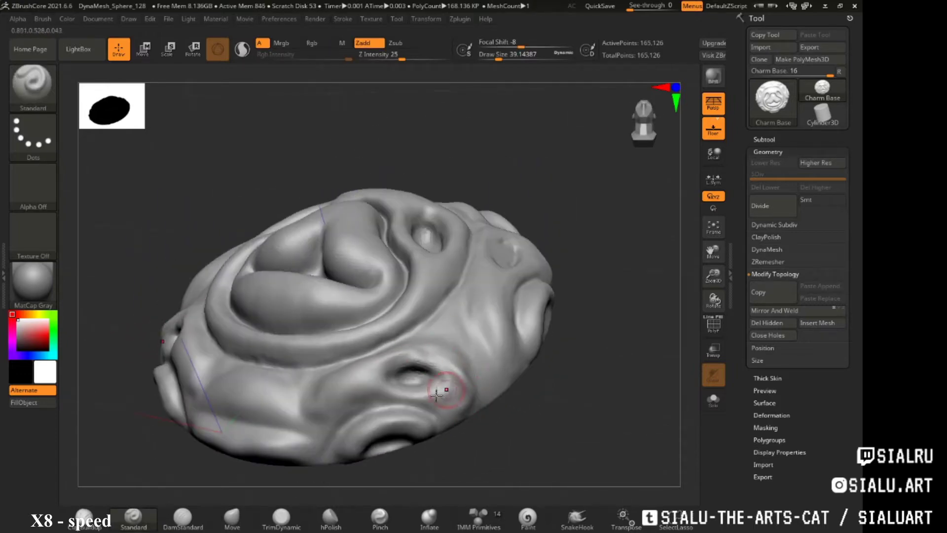
{"action": "mouse_move", "coordinate": [309, 404]}
{"action": "left_mouse_down", "text": "shift"}
{"action": "mouse_move", "coordinate": [340, 394]}
{"action": "mouse_move", "coordinate": [314, 420]}
{"action": "left_mouse_up", "text": "shift"}
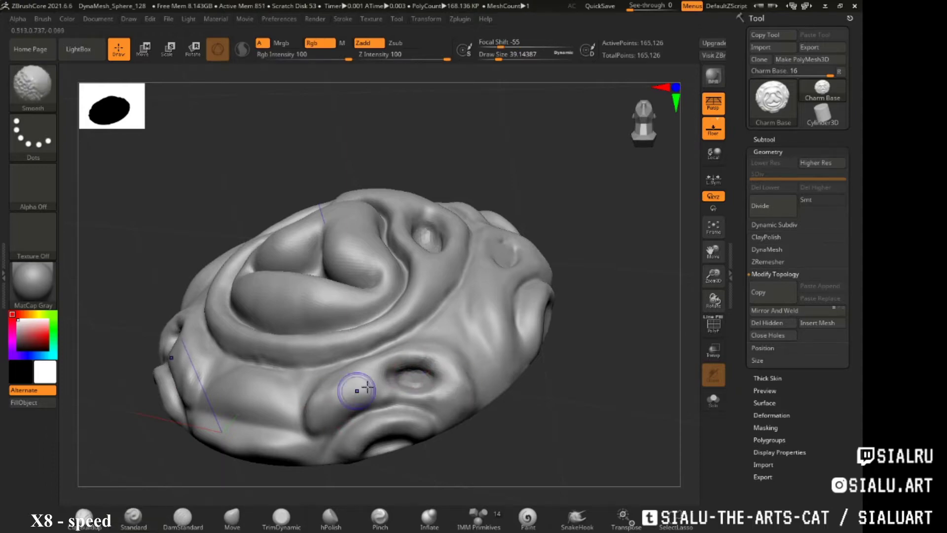
{"action": "mouse_move", "coordinate": [368, 387]}
{"action": "right_mouse_down"}
{"action": "mouse_move", "coordinate": [452, 397]}
{"action": "mouse_move", "coordinate": [434, 326]}
{"action": "mouse_move", "coordinate": [444, 312]}
{"action": "right_mouse_up"}
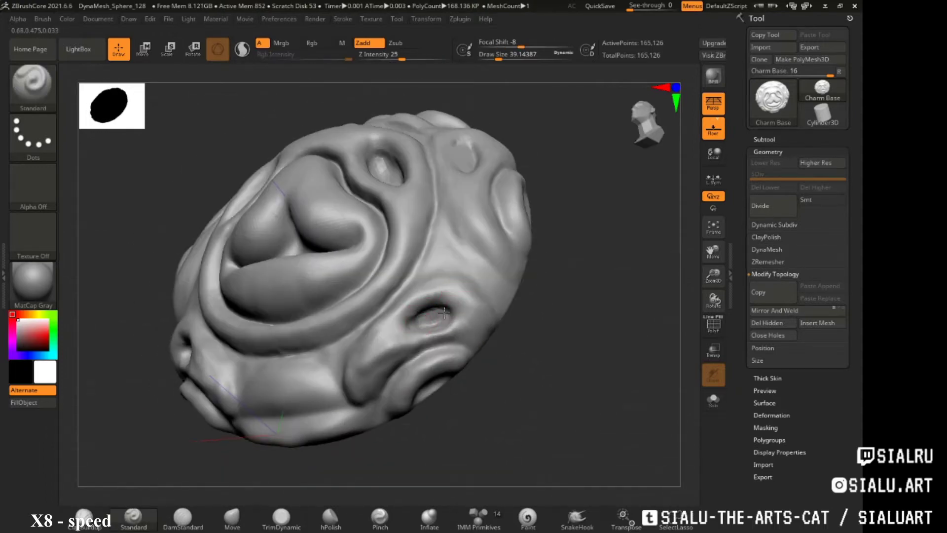
- Build clay on the side hollows with ClayBuildup at Draw Size about 59 and adjusted focal shift
{"action": "key", "text": "b"}
{"action": "key", "text": "c"}
{"action": "key", "text": "b"}
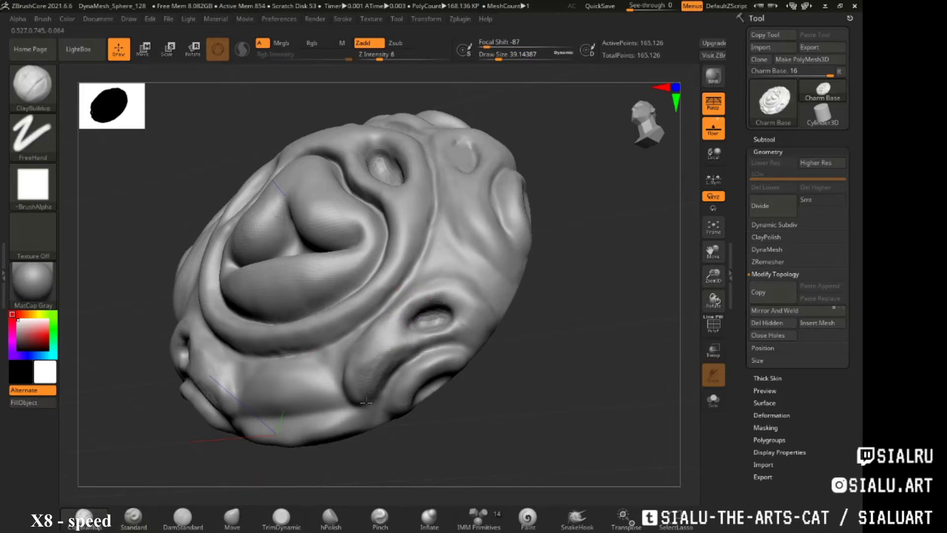
{"action": "mouse_move", "coordinate": [377, 349]}
{"action": "right_mouse_down"}
{"action": "mouse_move", "coordinate": [449, 289]}
{"action": "mouse_move", "coordinate": [460, 310]}
{"action": "mouse_move", "coordinate": [424, 335]}
{"action": "mouse_move", "coordinate": [436, 349]}
{"action": "right_mouse_up"}
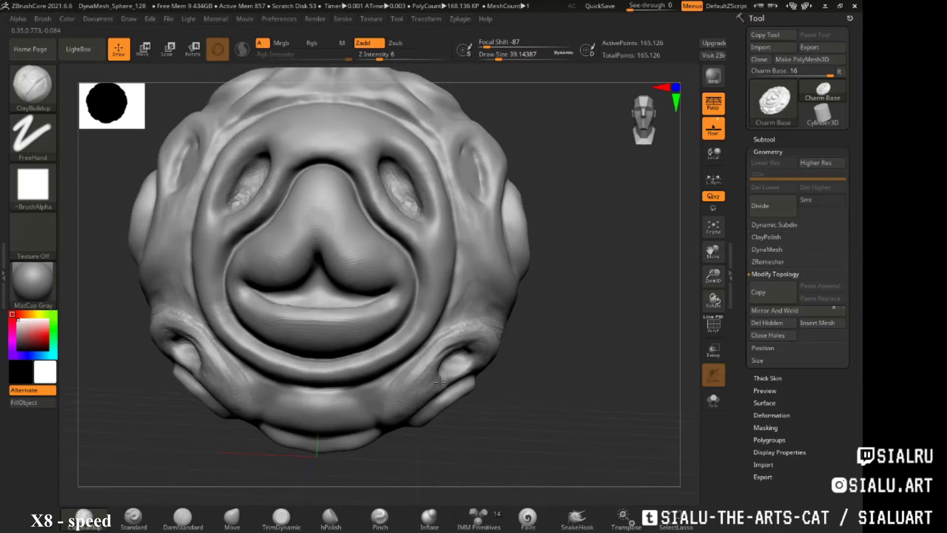
{"action": "right_click_drag", "start_coordinate": [437, 381], "coordinate": [441, 363]}
{"action": "key", "text": "space"}
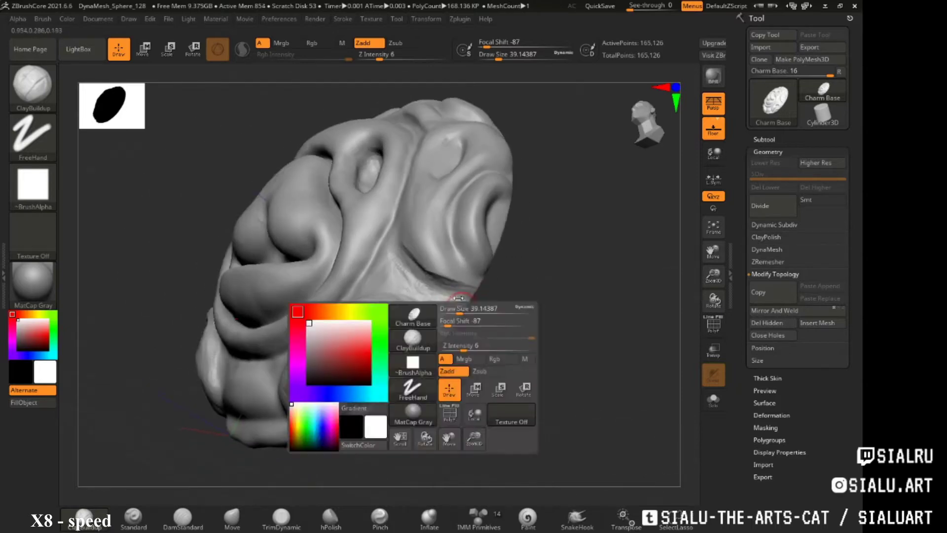
{"action": "mouse_move", "coordinate": [406, 260]}
{"action": "right_mouse_down"}
{"action": "mouse_move", "coordinate": [518, 339]}
{"action": "mouse_move", "coordinate": [442, 331]}
{"action": "right_mouse_up"}
{"action": "right_click_drag", "start_coordinate": [478, 395], "coordinate": [127, 482]}
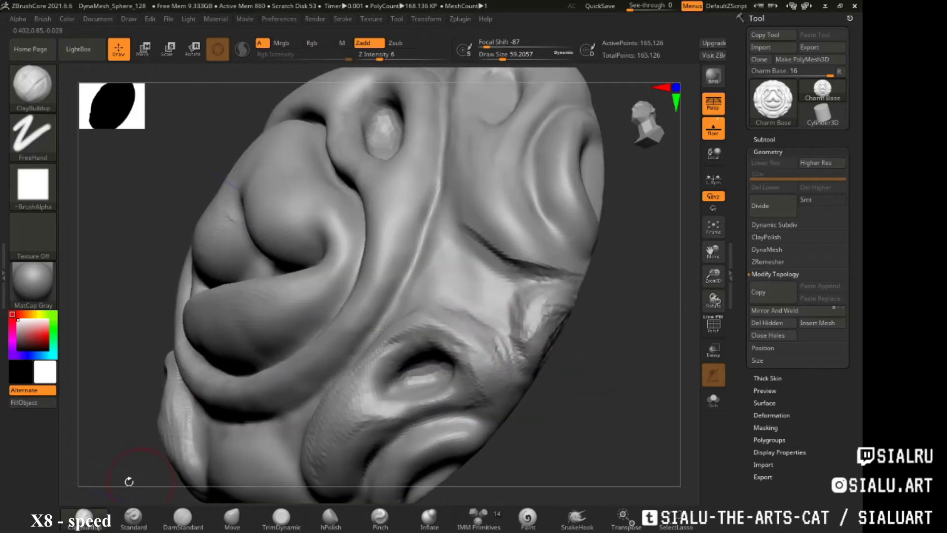
- Carve the side hollows with the Standard brush at a new focal shift, nose centred
{"action": "left_click", "coordinate": [133, 516]}
{"action": "key", "text": "space"}
{"action": "left_click_drag", "start_coordinate": [493, 318], "coordinate": [539, 318]}
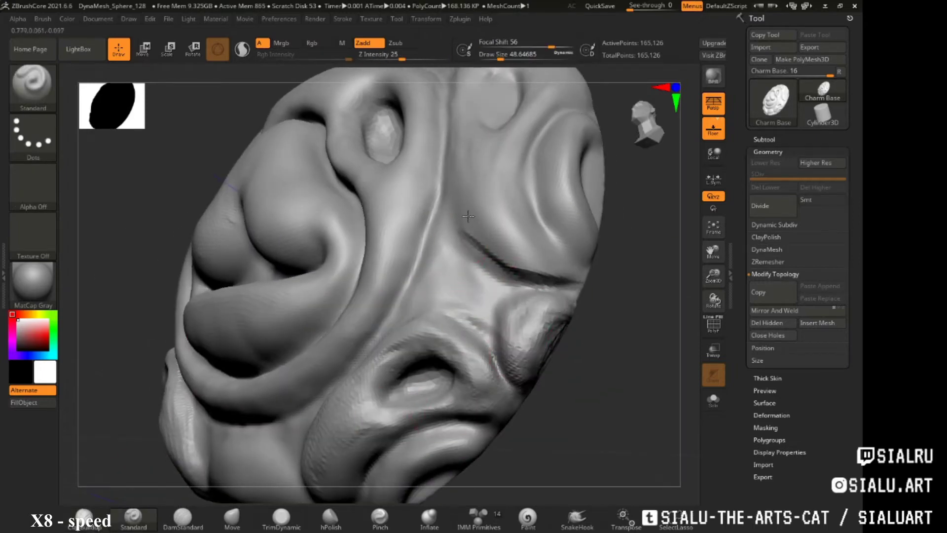
{"action": "mouse_move", "coordinate": [468, 216]}
{"action": "right_mouse_down"}
{"action": "mouse_move", "coordinate": [514, 317]}
{"action": "mouse_move", "coordinate": [526, 373]}
{"action": "mouse_move", "coordinate": [487, 338]}
{"action": "mouse_move", "coordinate": [494, 343]}
{"action": "right_mouse_up"}
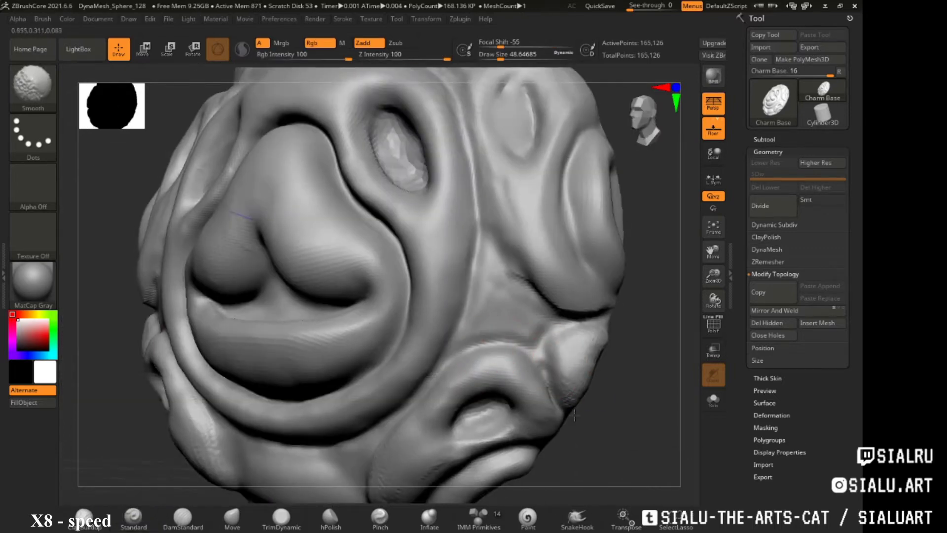
{"action": "right_click_drag", "start_coordinate": [548, 326], "coordinate": [538, 276]}
{"action": "mouse_move", "coordinate": [508, 232]}
{"action": "right_mouse_down"}
{"action": "mouse_move", "coordinate": [516, 213]}
{"action": "mouse_move", "coordinate": [524, 307]}
{"action": "mouse_move", "coordinate": [626, 216]}
{"action": "mouse_move", "coordinate": [445, 427]}
{"action": "right_mouse_up"}
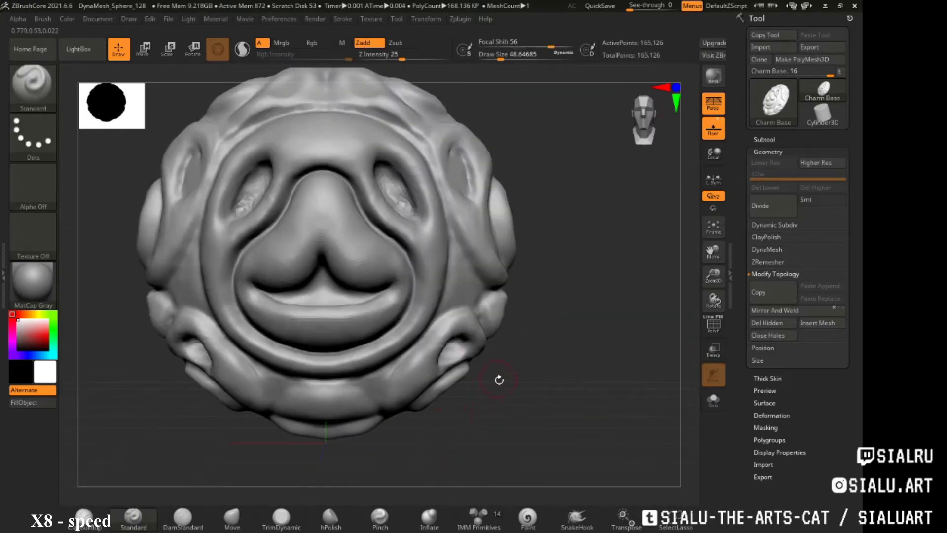
{"action": "left_click", "coordinate": [232, 517]}
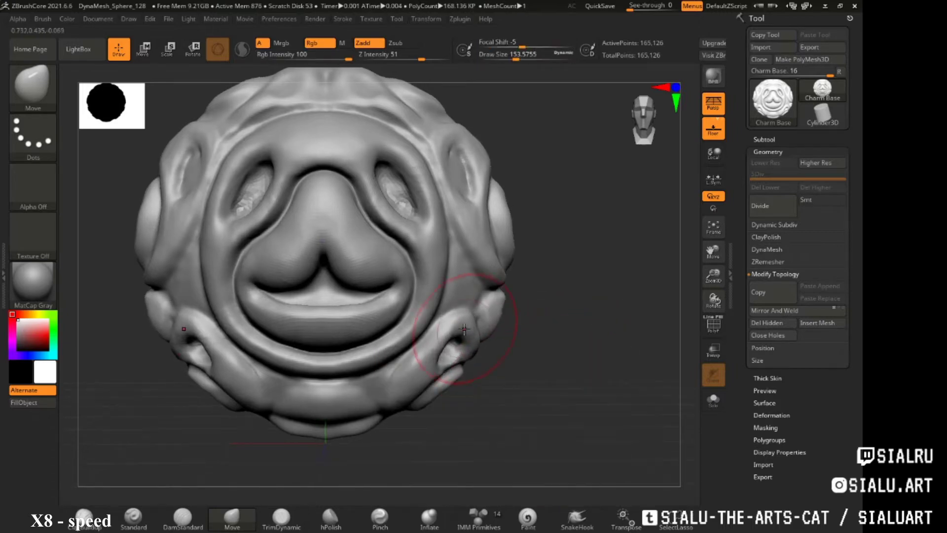
- Shrink the brush to about 68 and smooth the side bulges and nostril region
{"action": "mouse_move", "coordinate": [465, 329]}
{"action": "right_mouse_down"}
{"action": "mouse_move", "coordinate": [430, 317]}
{"action": "mouse_move", "coordinate": [416, 280]}
{"action": "mouse_move", "coordinate": [455, 360]}
{"action": "right_mouse_up"}
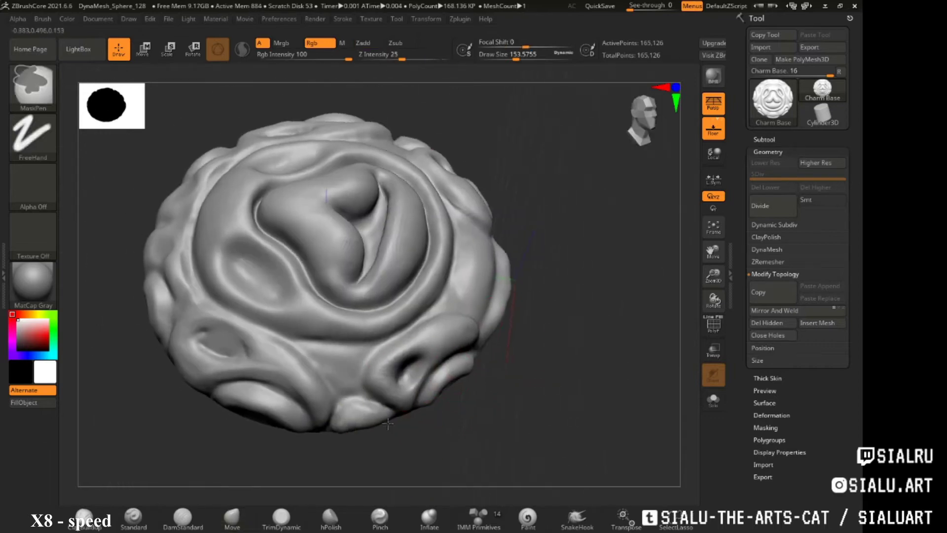
{"action": "right_click_drag", "start_coordinate": [543, 296], "coordinate": [638, 132], "text": "alt"}
{"action": "right_click_drag", "start_coordinate": [383, 422], "coordinate": [391, 294]}
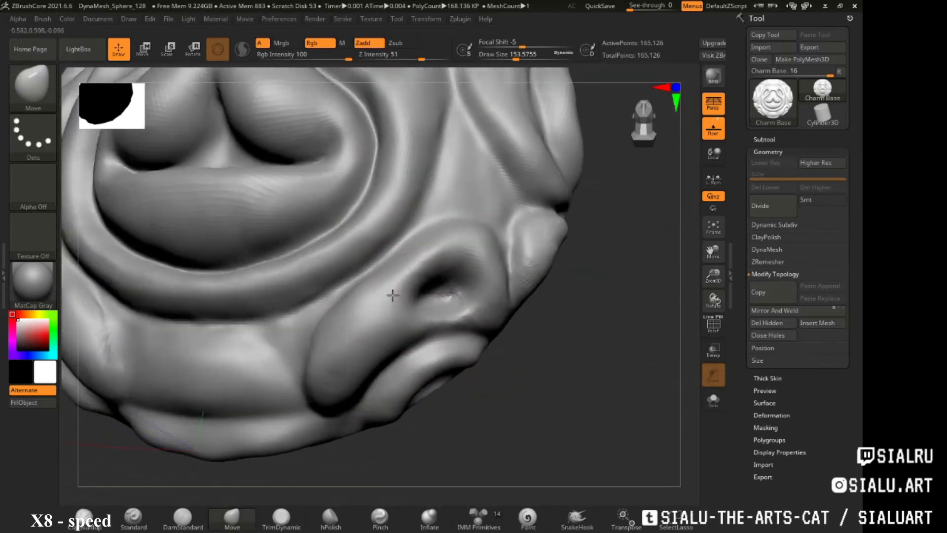
{"action": "left_click_drag", "start_coordinate": [515, 58], "coordinate": [503, 58]}
{"action": "left_click_drag", "start_coordinate": [439, 227], "coordinate": [442, 182], "text": "shift"}
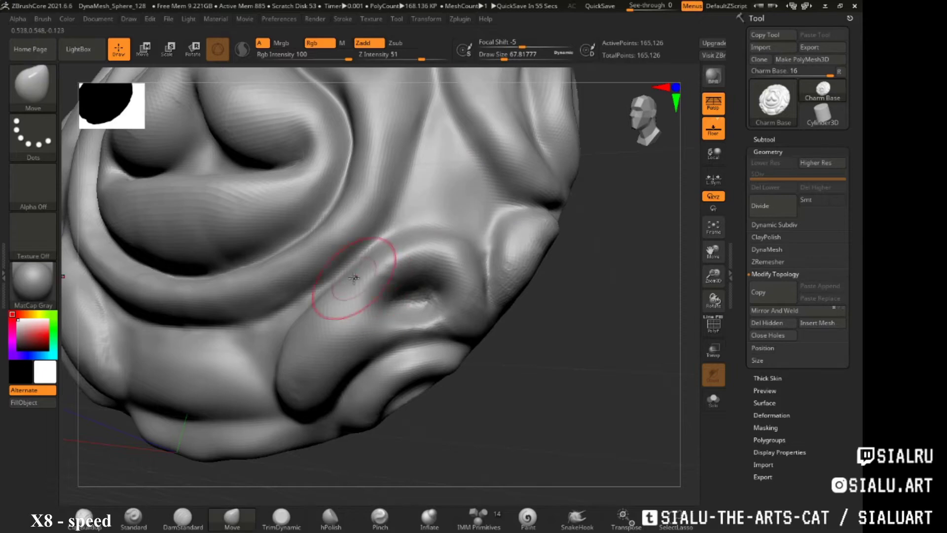
{"action": "mouse_move", "coordinate": [283, 398]}
{"action": "right_mouse_down"}
{"action": "mouse_move", "coordinate": [285, 377]}
{"action": "mouse_move", "coordinate": [423, 306]}
{"action": "mouse_move", "coordinate": [423, 354]}
{"action": "mouse_move", "coordinate": [497, 258]}
{"action": "mouse_move", "coordinate": [457, 281]}
{"action": "mouse_move", "coordinate": [468, 285]}
{"action": "mouse_move", "coordinate": [522, 249]}
{"action": "right_mouse_up"}
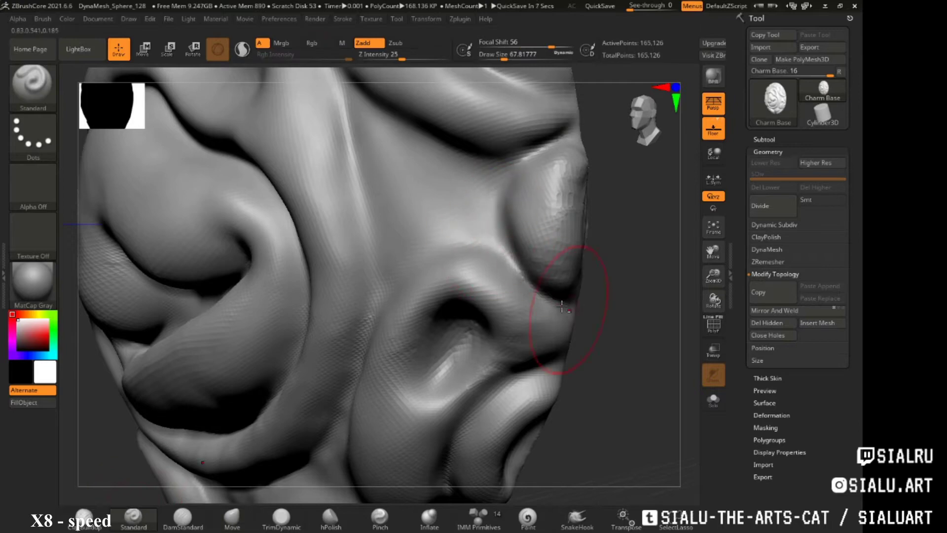
{"action": "right_click_drag", "start_coordinate": [562, 307], "coordinate": [512, 226]}
{"action": "mouse_move", "coordinate": [467, 367]}
{"action": "right_mouse_down", "text": "alt"}
{"action": "mouse_move", "coordinate": [430, 189]}
{"action": "mouse_move", "coordinate": [491, 338]}
{"action": "right_mouse_up", "text": "alt"}
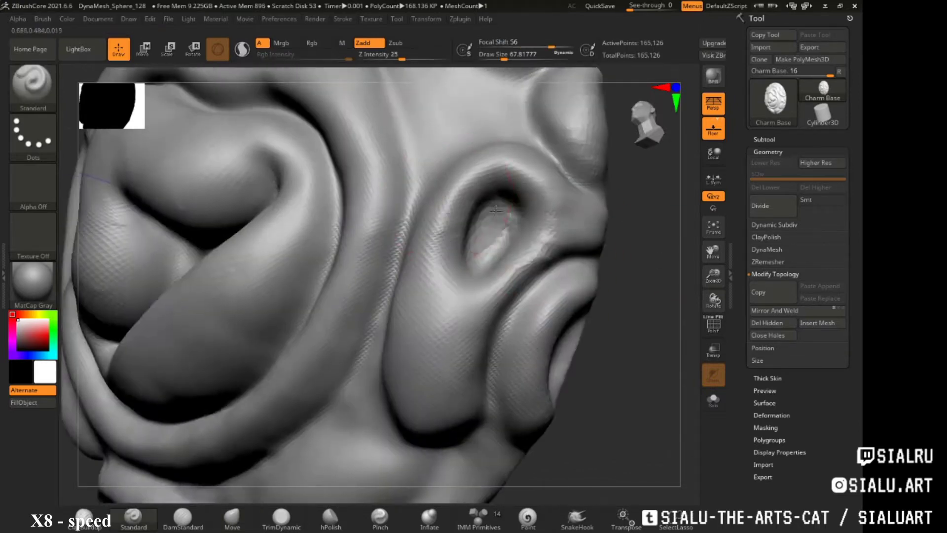
- Smooth a small patch of the surface near the eye region
{"action": "right_click_drag", "start_coordinate": [434, 297], "coordinate": [414, 237], "text": "alt"}
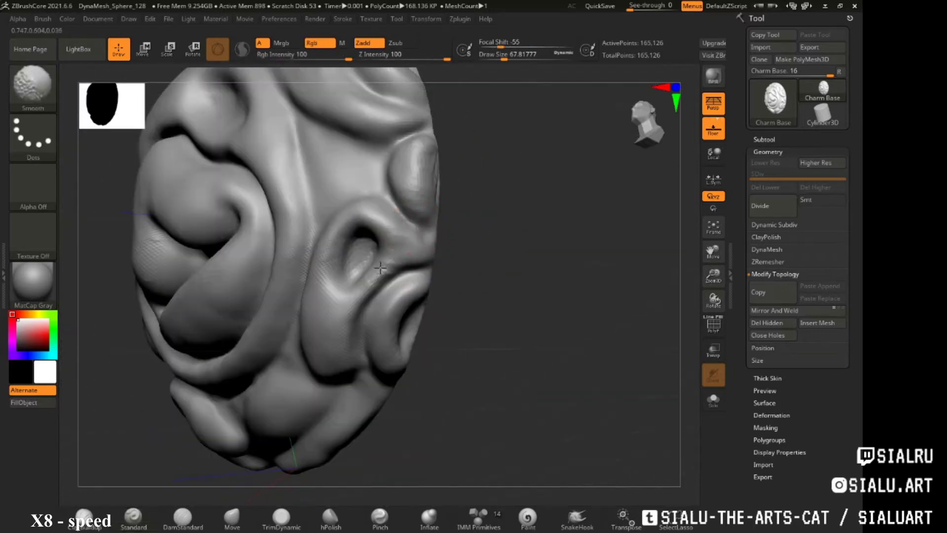
{"action": "mouse_move", "coordinate": [380, 268]}
{"action": "right_mouse_down"}
{"action": "mouse_move", "coordinate": [495, 266]}
{"action": "mouse_move", "coordinate": [350, 292]}
{"action": "right_mouse_up"}
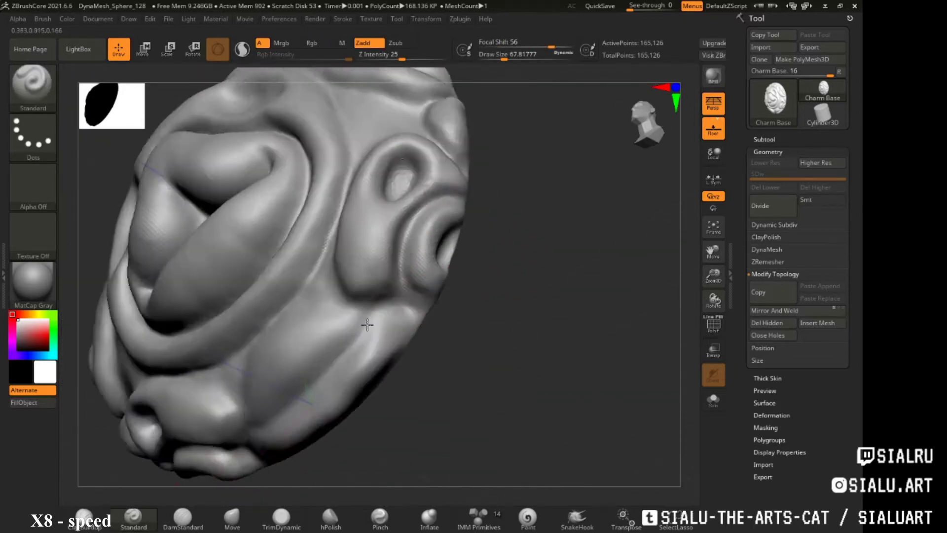
{"action": "right_click_drag", "start_coordinate": [391, 266], "coordinate": [339, 286]}
{"action": "left_click_drag", "start_coordinate": [254, 281], "coordinate": [257, 277], "text": "shift"}
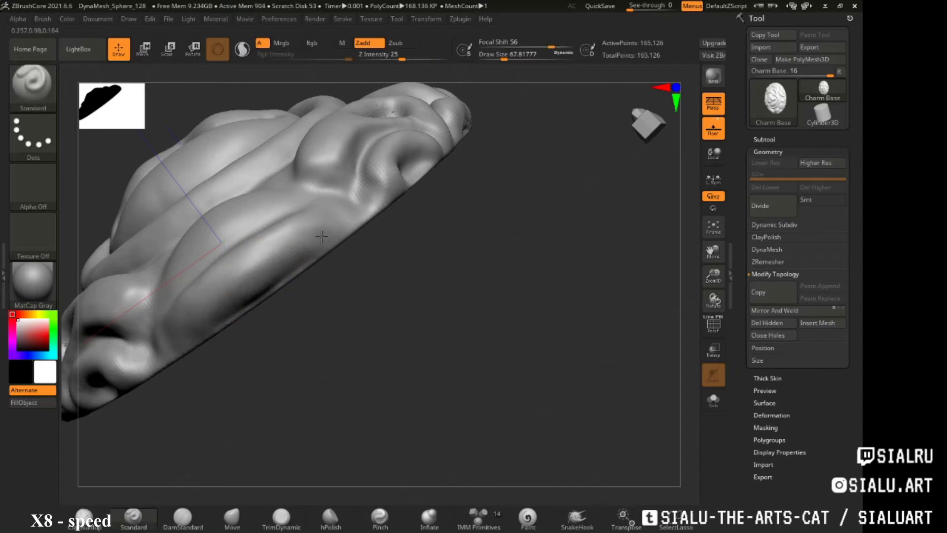
{"action": "mouse_move", "coordinate": [257, 276]}
{"action": "right_mouse_down"}
{"action": "mouse_move", "coordinate": [321, 191]}
{"action": "mouse_move", "coordinate": [250, 255]}
{"action": "mouse_move", "coordinate": [338, 233]}
{"action": "right_mouse_up"}
- Mask the charm's inner bowl and its rim with MaskPen
{"action": "mouse_move", "coordinate": [330, 192]}
{"action": "left_mouse_down", "text": "ctrl"}
{"action": "mouse_move", "coordinate": [247, 257]}
{"action": "mouse_move", "coordinate": [148, 198]}
{"action": "mouse_move", "coordinate": [395, 296]}
{"action": "mouse_move", "coordinate": [463, 128]}
{"action": "mouse_move", "coordinate": [395, 222]}
{"action": "mouse_move", "coordinate": [385, 354]}
{"action": "left_mouse_up", "text": "ctrl"}
{"action": "mouse_move", "coordinate": [385, 354]}
{"action": "right_mouse_down"}
{"action": "mouse_move", "coordinate": [377, 243]}
{"action": "mouse_move", "coordinate": [318, 321]}
{"action": "right_mouse_up"}
{"action": "left_click_drag", "start_coordinate": [318, 322], "coordinate": [260, 247], "text": "ctrl"}
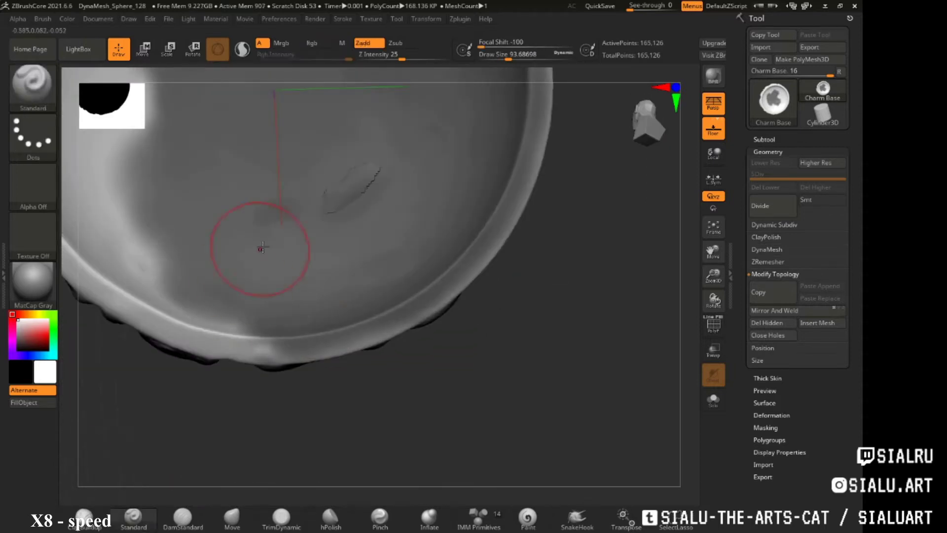
{"action": "right_click_drag", "start_coordinate": [260, 247], "coordinate": [197, 198]}
{"action": "mouse_move", "coordinate": [198, 197]}
{"action": "left_mouse_down", "text": "ctrl"}
{"action": "mouse_move", "coordinate": [177, 320]}
{"action": "mouse_move", "coordinate": [238, 358]}
{"action": "mouse_move", "coordinate": [246, 89]}
{"action": "left_mouse_up", "text": "ctrl"}
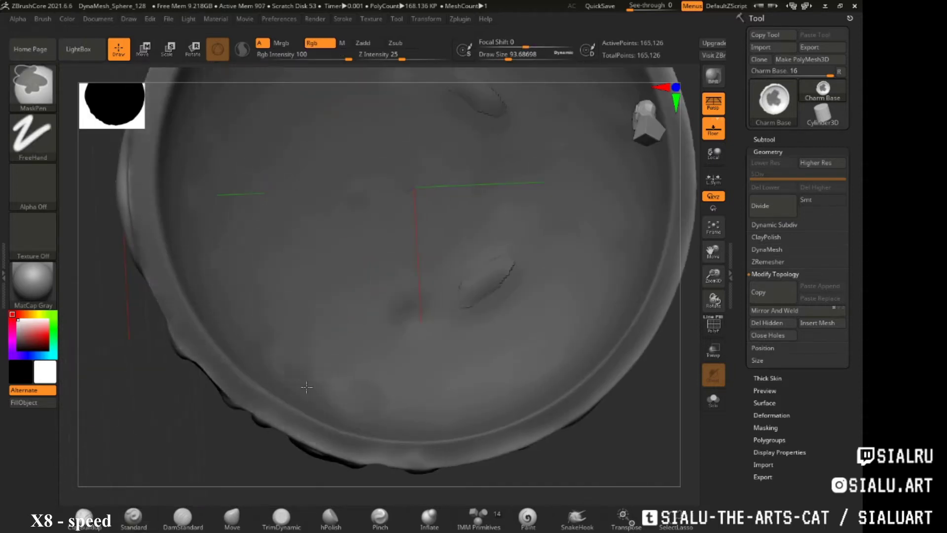
{"action": "mouse_move", "coordinate": [246, 89]}
{"action": "right_mouse_down"}
{"action": "mouse_move", "coordinate": [444, 246]}
{"action": "mouse_move", "coordinate": [400, 229]}
{"action": "right_mouse_up"}
- Turn the face to show its left side and shrink the Move brush to about 77
{"action": "mouse_move", "coordinate": [452, 304]}
{"action": "right_mouse_down"}
{"action": "mouse_move", "coordinate": [380, 313]}
{"action": "mouse_move", "coordinate": [363, 271]}
{"action": "mouse_move", "coordinate": [512, 375]}
{"action": "right_mouse_up"}
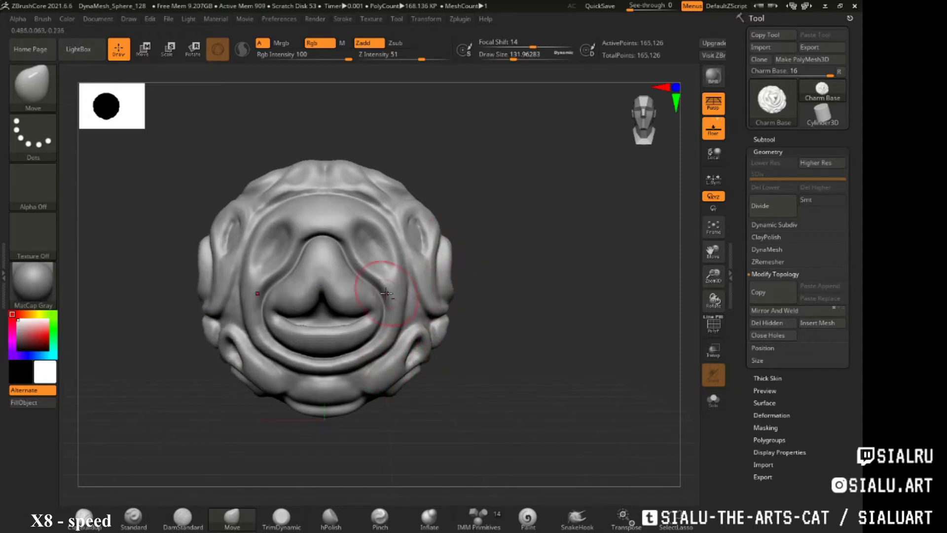
{"action": "right_click_drag", "start_coordinate": [386, 293], "coordinate": [484, 327]}
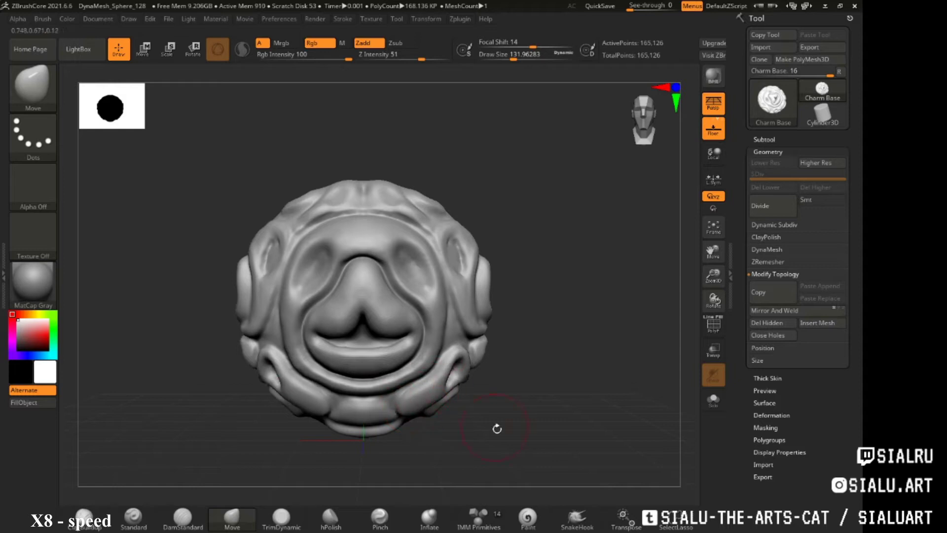
{"action": "key", "text": "space"}
{"action": "left_click_drag", "start_coordinate": [543, 281], "coordinate": [522, 282]}
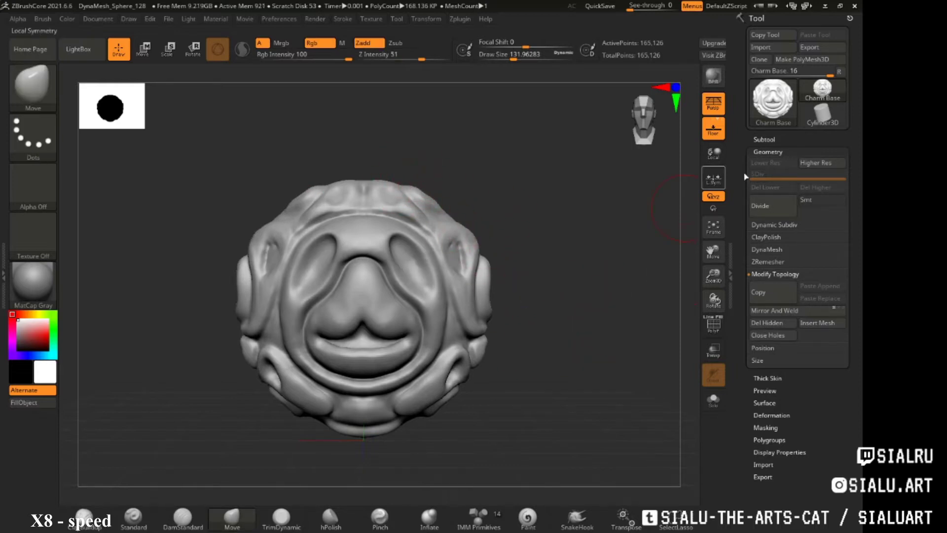
- DynaMesh the charm to about 33,000 points and mask the hollow interior
{"action": "left_click", "coordinate": [767, 249]}
{"action": "left_click", "coordinate": [773, 267]}
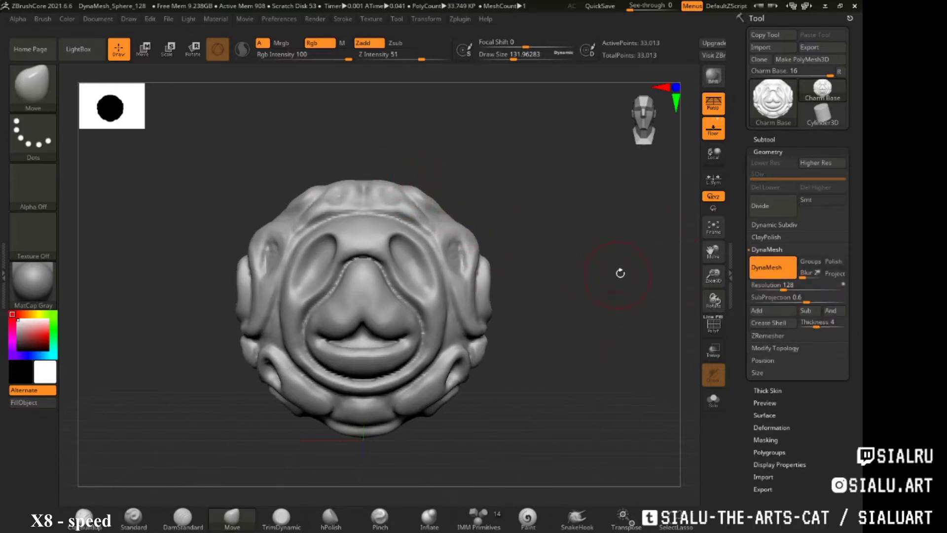
{"action": "mouse_move", "coordinate": [621, 272]}
{"action": "left_mouse_down"}
{"action": "mouse_move", "coordinate": [373, 258]}
{"action": "mouse_move", "coordinate": [391, 338]}
{"action": "mouse_move", "coordinate": [365, 385]}
{"action": "mouse_move", "coordinate": [411, 212]}
{"action": "mouse_move", "coordinate": [450, 295]}
{"action": "left_mouse_up"}
{"action": "left_click_drag", "start_coordinate": [427, 341], "coordinate": [465, 300]}
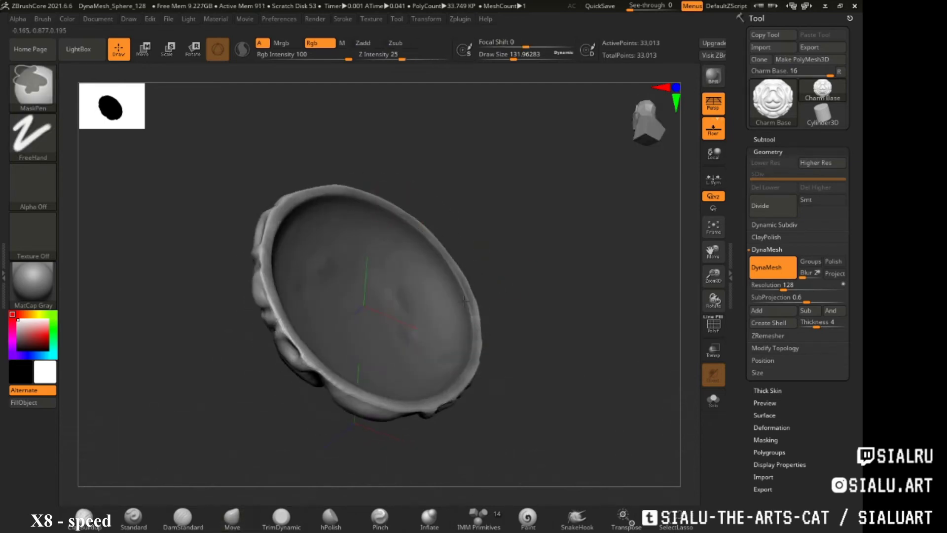
- Switch to the Move brush with B-M-V and turn the sculpted front into view
{"action": "key", "text": "b"}
{"action": "key", "text": "m"}
{"action": "key", "text": "v"}
{"action": "mouse_move", "coordinate": [422, 242]}
{"action": "left_mouse_down"}
{"action": "mouse_move", "coordinate": [412, 419]}
{"action": "mouse_move", "coordinate": [454, 360]}
{"action": "mouse_move", "coordinate": [542, 295]}
{"action": "mouse_move", "coordinate": [493, 345]}
{"action": "mouse_move", "coordinate": [518, 355]}
{"action": "mouse_move", "coordinate": [529, 380]}
{"action": "left_mouse_up"}
{"action": "key", "text": "space"}
{"action": "left_click_drag", "start_coordinate": [582, 315], "coordinate": [566, 90]}
- Switch to the Standard brush and carve the eye cavities deeper from several angles
{"action": "key", "text": "b"}
{"action": "key", "text": "s"}
{"action": "key", "text": "t"}
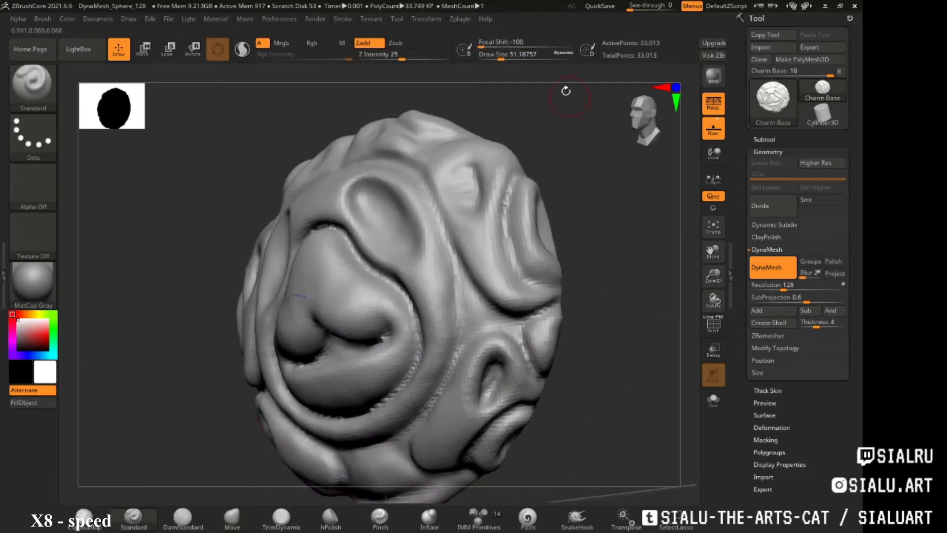
{"action": "mouse_move", "coordinate": [592, 345]}
{"action": "left_mouse_down"}
{"action": "mouse_move", "coordinate": [490, 334]}
{"action": "mouse_move", "coordinate": [395, 257]}
{"action": "left_mouse_up"}
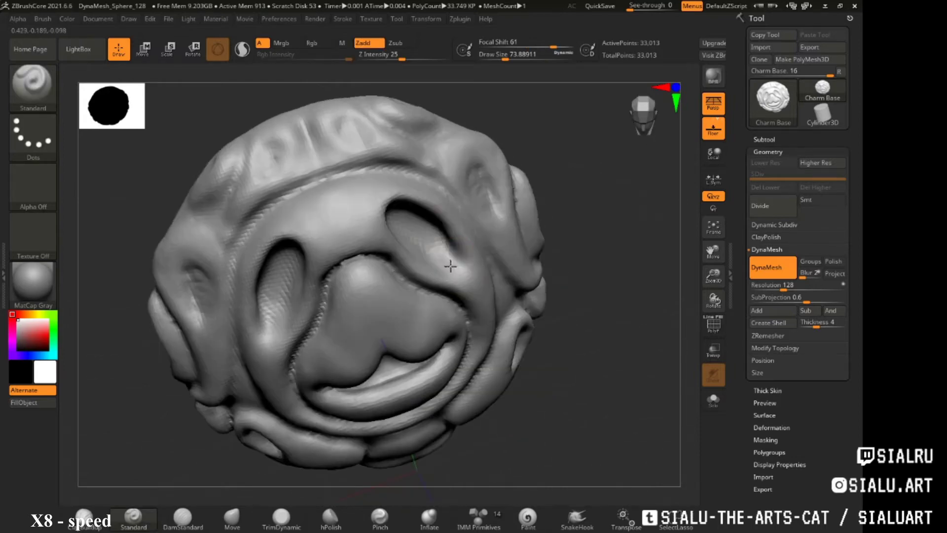
{"action": "mouse_move", "coordinate": [395, 258]}
{"action": "right_mouse_down"}
{"action": "mouse_move", "coordinate": [334, 215]}
{"action": "mouse_move", "coordinate": [392, 191]}
{"action": "mouse_move", "coordinate": [443, 222]}
{"action": "mouse_move", "coordinate": [485, 280]}
{"action": "mouse_move", "coordinate": [478, 306]}
{"action": "mouse_move", "coordinate": [478, 250]}
{"action": "mouse_move", "coordinate": [442, 226]}
{"action": "right_mouse_up"}
{"action": "mouse_move", "coordinate": [430, 294]}
{"action": "right_mouse_down"}
{"action": "mouse_move", "coordinate": [444, 267]}
{"action": "mouse_move", "coordinate": [434, 271]}
{"action": "mouse_move", "coordinate": [490, 218]}
{"action": "mouse_move", "coordinate": [459, 258]}
{"action": "mouse_move", "coordinate": [446, 254]}
{"action": "mouse_move", "coordinate": [512, 285]}
{"action": "mouse_move", "coordinate": [473, 293]}
{"action": "right_mouse_up"}
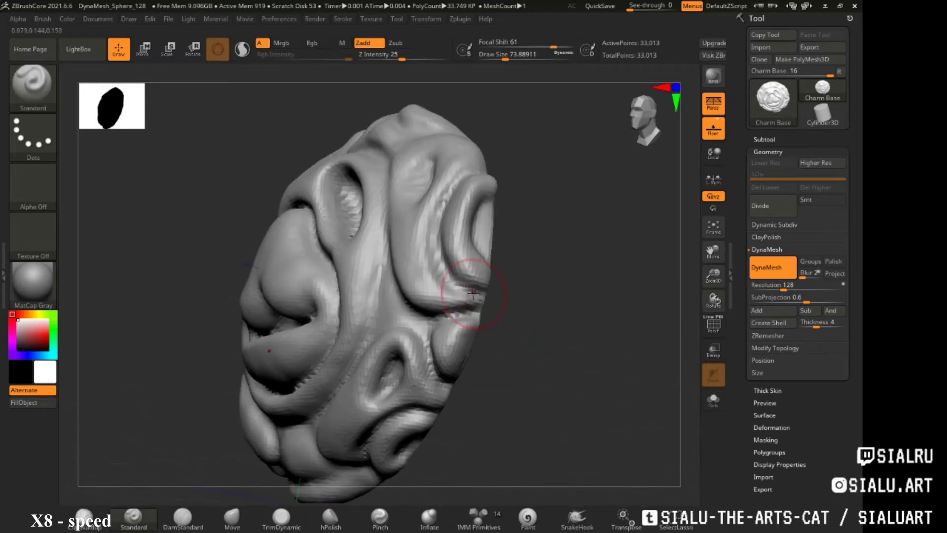
{"action": "mouse_move", "coordinate": [412, 282]}
{"action": "right_mouse_down"}
{"action": "mouse_move", "coordinate": [503, 311]}
{"action": "mouse_move", "coordinate": [473, 277]}
{"action": "right_mouse_up"}
- Lower the brush focal shift to -18 and check the right-side openings
{"action": "right_click", "coordinate": [419, 274]}
{"action": "left_click_drag", "start_coordinate": [523, 218], "coordinate": [481, 220]}
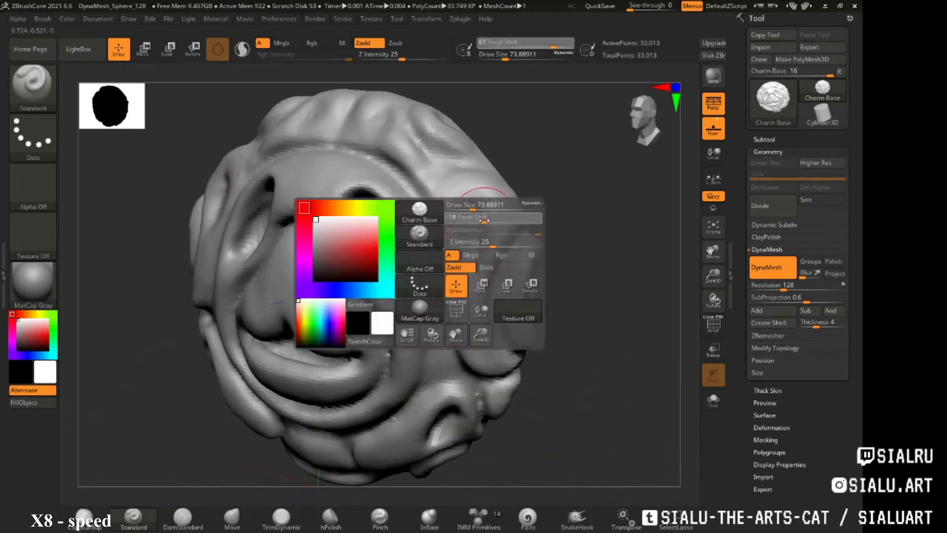
{"action": "right_click_drag", "start_coordinate": [473, 250], "coordinate": [442, 198], "text": "ctrl"}
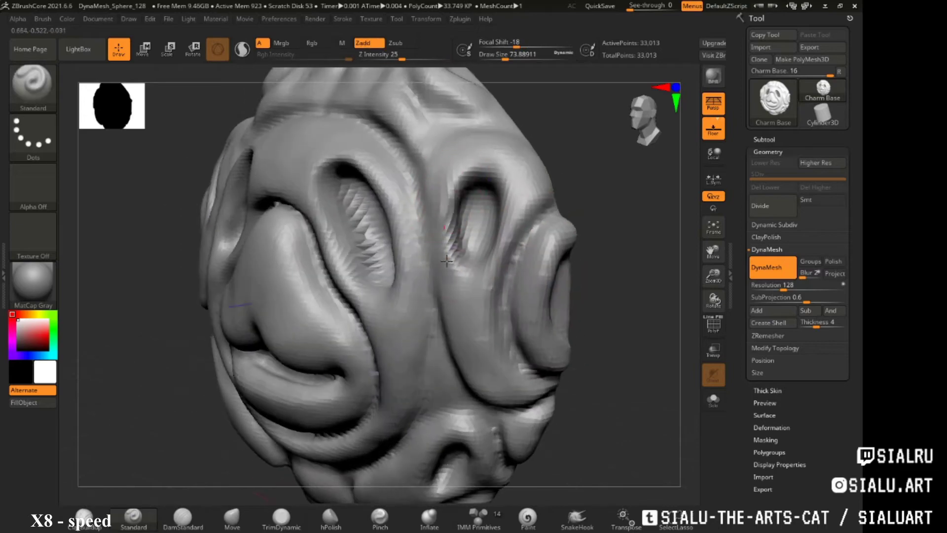
{"action": "right_click_drag", "start_coordinate": [446, 260], "coordinate": [463, 225]}
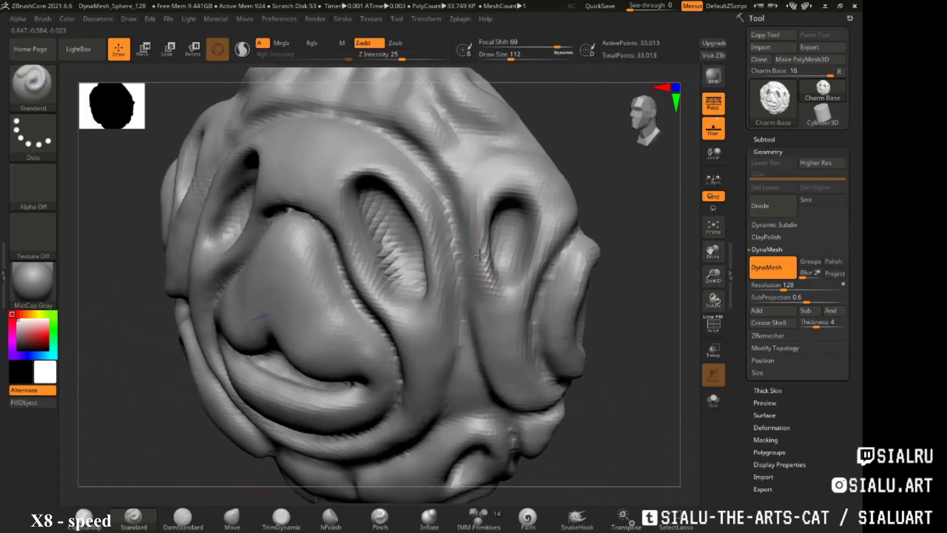
{"action": "mouse_move", "coordinate": [462, 284]}
{"action": "right_mouse_down"}
{"action": "mouse_move", "coordinate": [624, 239]}
{"action": "mouse_move", "coordinate": [498, 236]}
{"action": "mouse_move", "coordinate": [469, 211]}
{"action": "mouse_move", "coordinate": [508, 211]}
{"action": "mouse_move", "coordinate": [444, 345]}
{"action": "right_mouse_up"}
- Mask the bowl interior and enlarge the brush to about 94 for the upper ridge
{"action": "mouse_move", "coordinate": [246, 271]}
{"action": "left_mouse_down", "text": "ctrl"}
{"action": "mouse_move", "coordinate": [286, 205]}
{"action": "mouse_move", "coordinate": [197, 315]}
{"action": "left_mouse_up", "text": "ctrl"}
{"action": "right_click_drag", "start_coordinate": [197, 316], "coordinate": [370, 218]}
{"action": "mouse_move", "coordinate": [370, 218]}
{"action": "left_mouse_down", "text": "ctrl"}
{"action": "mouse_move", "coordinate": [323, 263]}
{"action": "mouse_move", "coordinate": [408, 197]}
{"action": "left_mouse_up", "text": "ctrl"}
{"action": "mouse_move", "coordinate": [408, 197]}
{"action": "right_mouse_down"}
{"action": "mouse_move", "coordinate": [420, 309]}
{"action": "mouse_move", "coordinate": [459, 207]}
{"action": "right_mouse_up"}
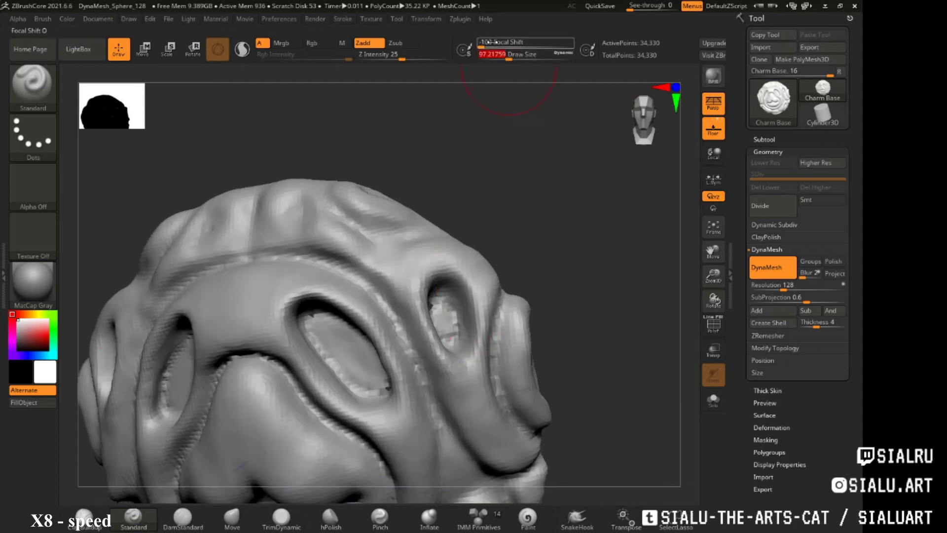
{"action": "left_click_drag", "start_coordinate": [503, 55], "coordinate": [508, 56]}
{"action": "mouse_move", "coordinate": [433, 302]}
{"action": "right_mouse_down"}
{"action": "mouse_move", "coordinate": [397, 277]}
{"action": "mouse_move", "coordinate": [424, 321]}
{"action": "right_mouse_up"}
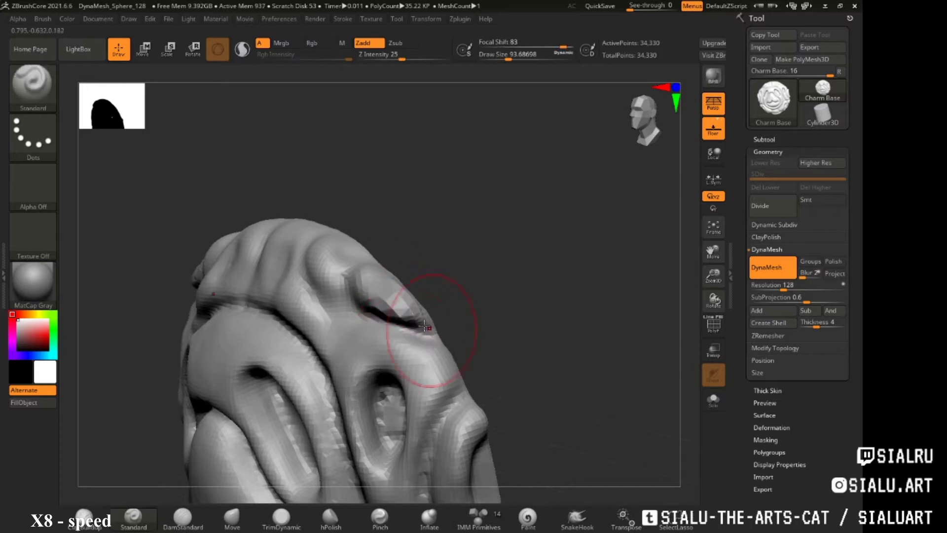
{"action": "mouse_move", "coordinate": [424, 326]}
{"action": "right_mouse_down"}
{"action": "mouse_move", "coordinate": [385, 296]}
{"action": "mouse_move", "coordinate": [338, 296]}
{"action": "mouse_move", "coordinate": [359, 256]}
{"action": "mouse_move", "coordinate": [455, 264]}
{"action": "mouse_move", "coordinate": [461, 313]}
{"action": "mouse_move", "coordinate": [459, 207]}
{"action": "right_mouse_up"}
- Set the sculpting strength to 100 and enlarge the brush to about 120
{"action": "left_click", "coordinate": [375, 54]}
{"action": "type", "text": "100"}
{"action": "mouse_move", "coordinate": [422, 349]}
{"action": "right_mouse_down"}
{"action": "mouse_move", "coordinate": [423, 287]}
{"action": "mouse_move", "coordinate": [514, 410]}
{"action": "mouse_move", "coordinate": [507, 302]}
{"action": "mouse_move", "coordinate": [343, 261]}
{"action": "right_mouse_up"}
{"action": "key", "text": "space"}
- Reshape the crown ridges and smooth the lower folds of the charm
{"action": "left_click_drag", "start_coordinate": [350, 256], "coordinate": [401, 234]}
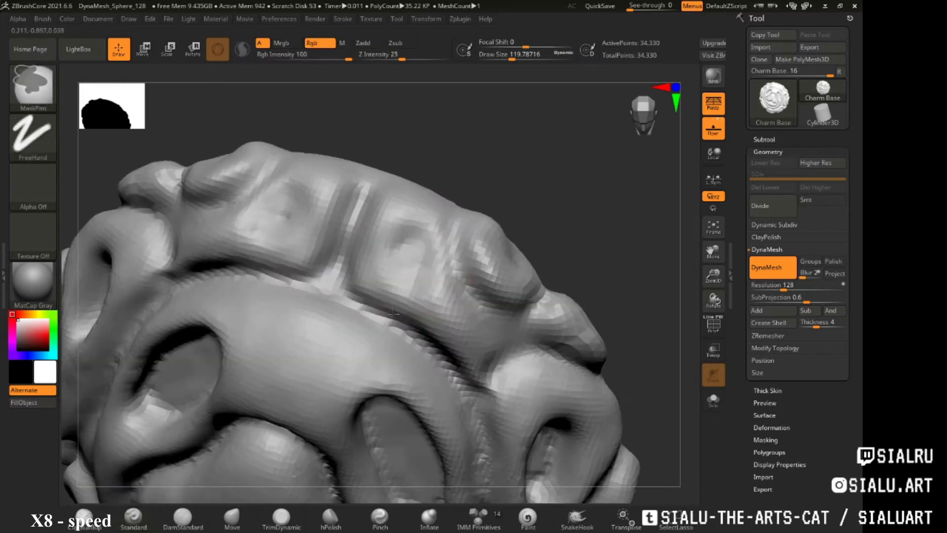
{"action": "left_click_drag", "start_coordinate": [406, 184], "coordinate": [315, 296]}
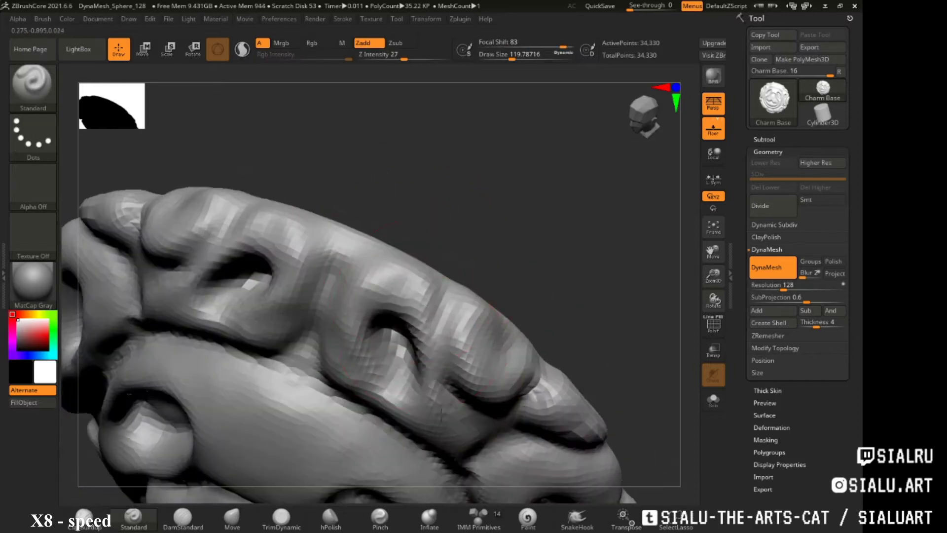
{"action": "left_click_drag", "start_coordinate": [318, 348], "coordinate": [500, 291]}
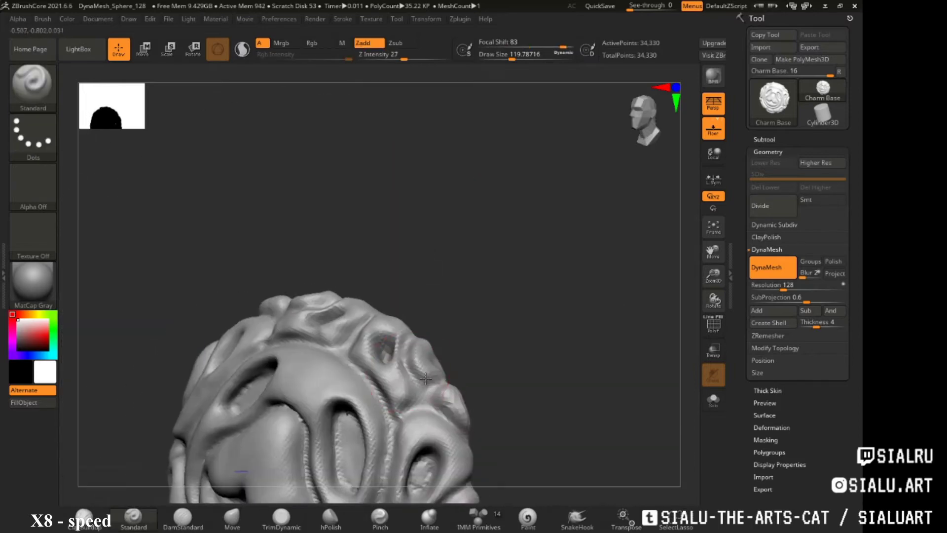
{"action": "mouse_move", "coordinate": [347, 235]}
{"action": "left_mouse_down"}
{"action": "mouse_move", "coordinate": [486, 377]}
{"action": "mouse_move", "coordinate": [493, 286]}
{"action": "left_mouse_up"}
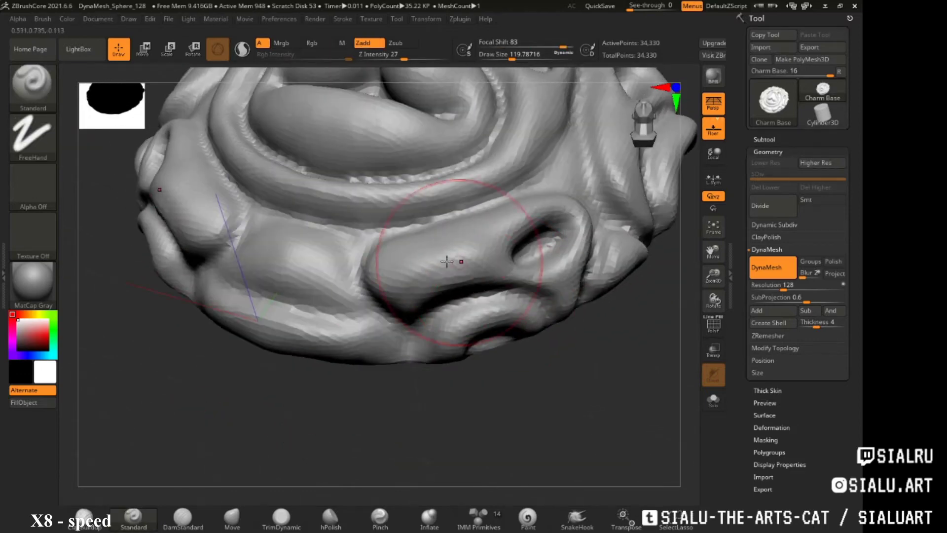
{"action": "left_click_drag", "start_coordinate": [447, 262], "coordinate": [470, 229]}
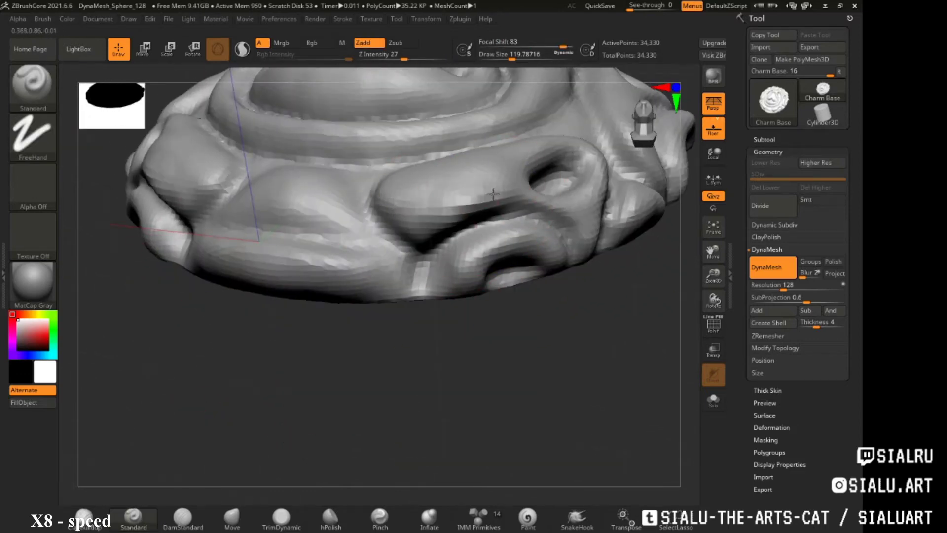
{"action": "left_click_drag", "start_coordinate": [493, 194], "coordinate": [362, 335]}
{"action": "left_click_drag", "start_coordinate": [393, 273], "coordinate": [384, 286], "text": "shift"}
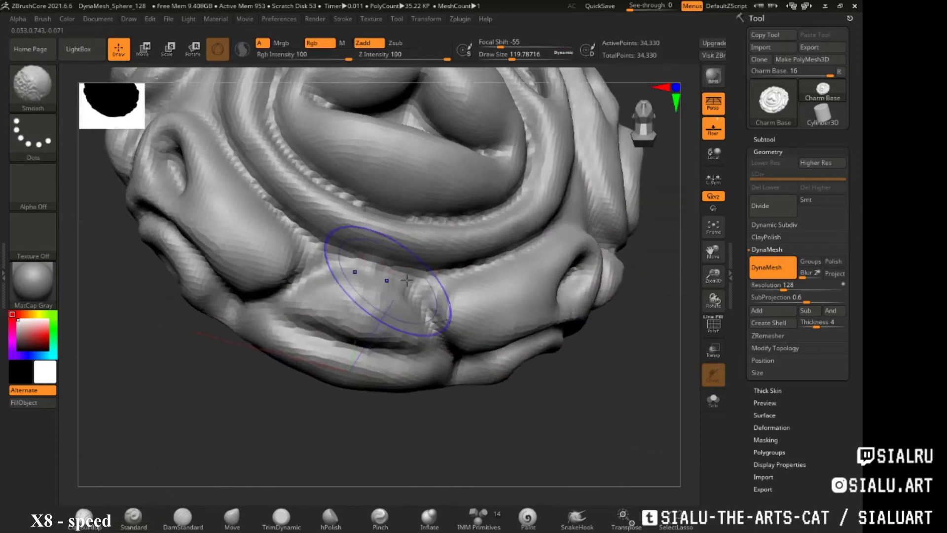
{"action": "left_click_drag", "start_coordinate": [512, 58], "coordinate": [534, 58]}
- Shrink the brush to about 37 and smooth the crease on the underside
{"action": "left_click_drag", "start_coordinate": [397, 378], "coordinate": [369, 240]}
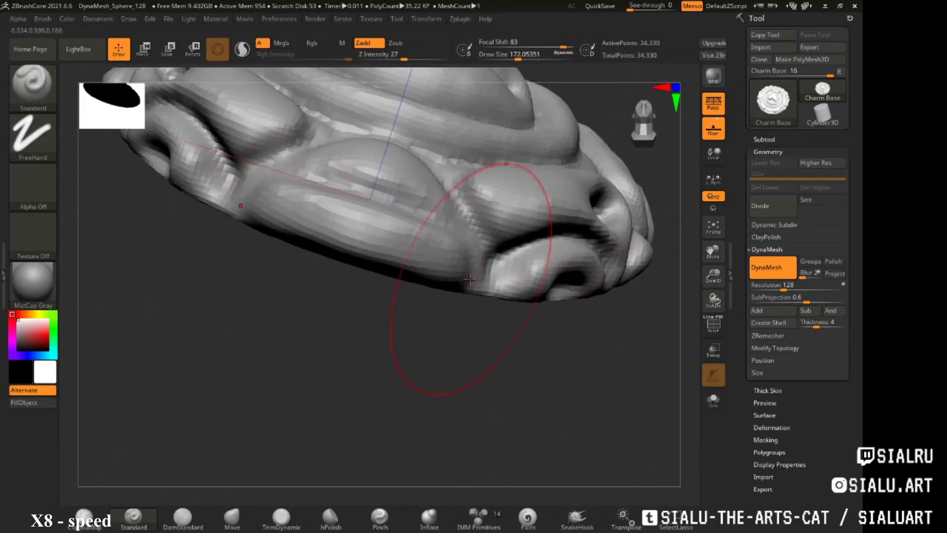
{"action": "mouse_move", "coordinate": [469, 279]}
{"action": "left_mouse_down"}
{"action": "mouse_move", "coordinate": [518, 222]}
{"action": "mouse_move", "coordinate": [461, 333]}
{"action": "left_mouse_up"}
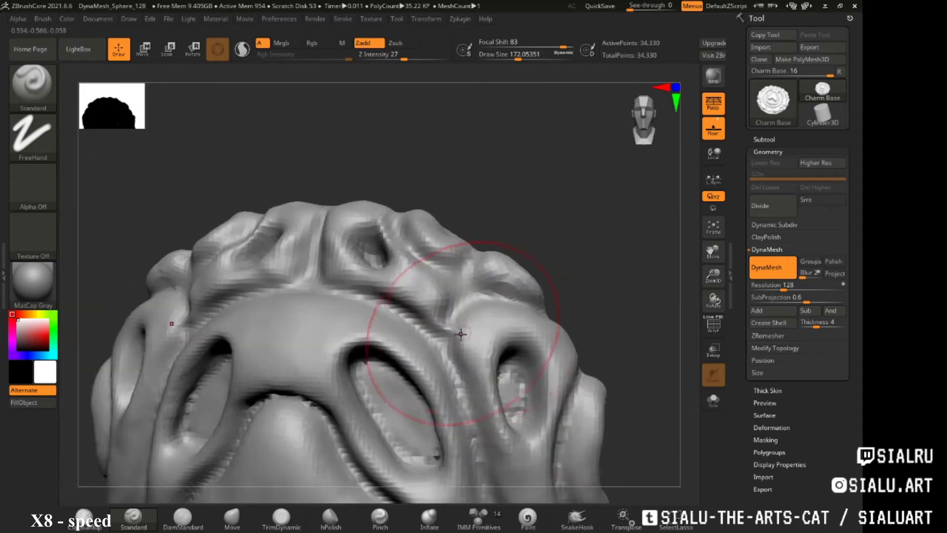
{"action": "left_click_drag", "start_coordinate": [517, 59], "coordinate": [499, 58]}
{"action": "mouse_move", "coordinate": [519, 226]}
{"action": "left_mouse_down", "text": "shift"}
{"action": "mouse_move", "coordinate": [502, 217]}
{"action": "mouse_move", "coordinate": [549, 217]}
{"action": "mouse_move", "coordinate": [566, 196]}
{"action": "left_mouse_up", "text": "shift"}
{"action": "mouse_move", "coordinate": [527, 164]}
{"action": "left_mouse_down"}
{"action": "mouse_move", "coordinate": [391, 265]}
{"action": "mouse_move", "coordinate": [391, 232]}
{"action": "mouse_move", "coordinate": [382, 323]}
{"action": "mouse_move", "coordinate": [360, 248]}
{"action": "mouse_move", "coordinate": [454, 249]}
{"action": "mouse_move", "coordinate": [495, 342]}
{"action": "mouse_move", "coordinate": [186, 339]}
{"action": "mouse_move", "coordinate": [450, 285]}
{"action": "mouse_move", "coordinate": [507, 255]}
{"action": "mouse_move", "coordinate": [434, 201]}
{"action": "mouse_move", "coordinate": [486, 244]}
{"action": "mouse_move", "coordinate": [539, 232]}
{"action": "mouse_move", "coordinate": [538, 252]}
{"action": "mouse_move", "coordinate": [501, 226]}
{"action": "mouse_move", "coordinate": [503, 268]}
{"action": "left_mouse_up"}
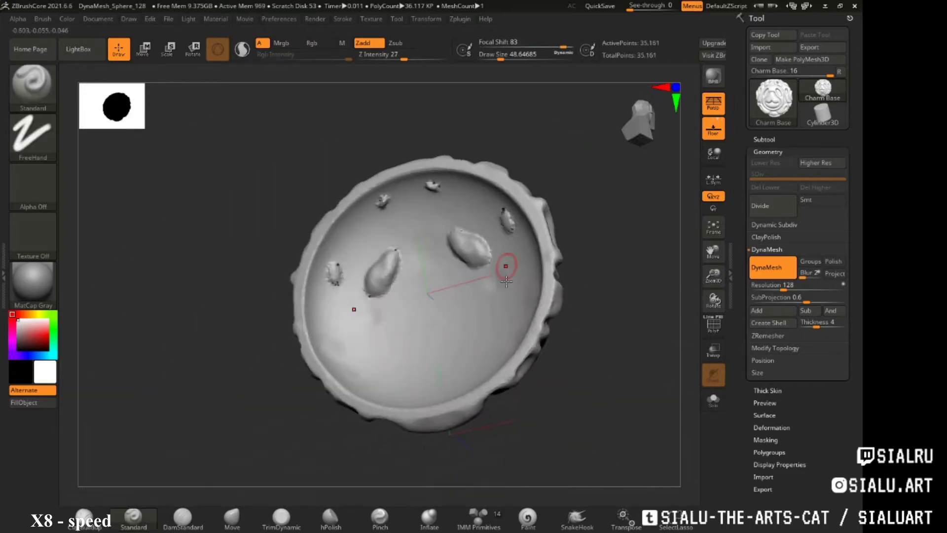
- Resize the brush to about 71 and push and pull the charm's top with Move
{"action": "left_click_drag", "start_coordinate": [508, 54], "coordinate": [518, 62]}
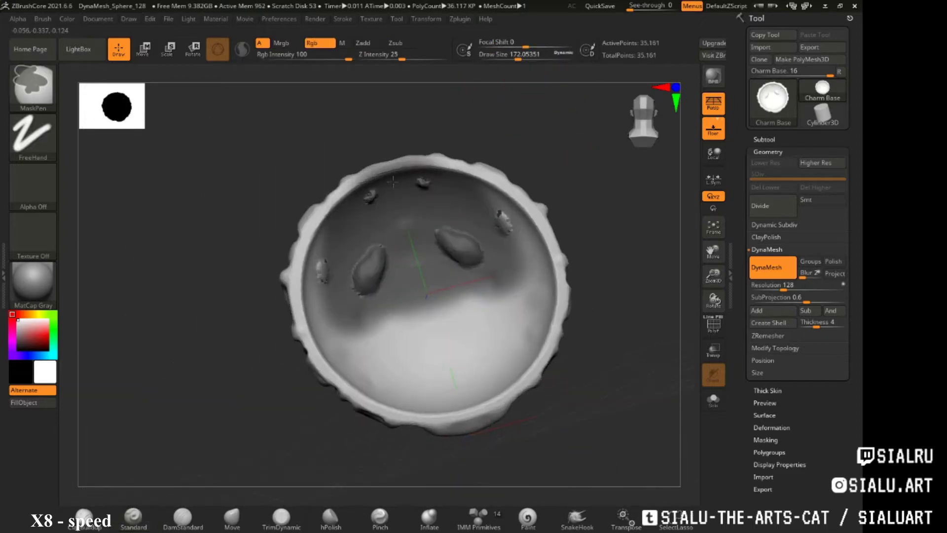
{"action": "left_click_drag", "start_coordinate": [413, 261], "coordinate": [446, 327]}
{"action": "mouse_move", "coordinate": [526, 304]}
{"action": "left_mouse_down"}
{"action": "mouse_move", "coordinate": [434, 201]}
{"action": "mouse_move", "coordinate": [540, 130]}
{"action": "left_mouse_up"}
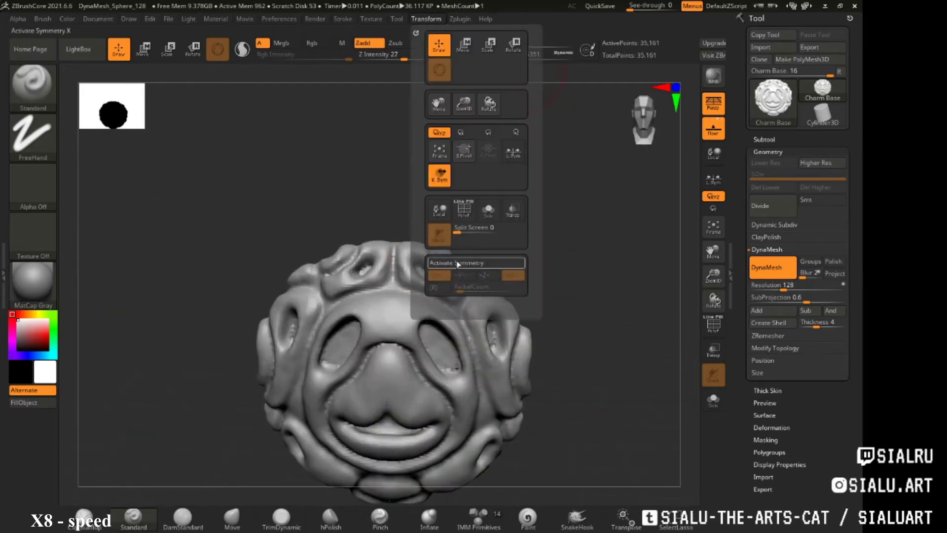
{"action": "left_click_drag", "start_coordinate": [602, 253], "coordinate": [405, 298], "text": "ctrl"}
{"action": "left_click_drag", "start_coordinate": [518, 60], "coordinate": [514, 61]}
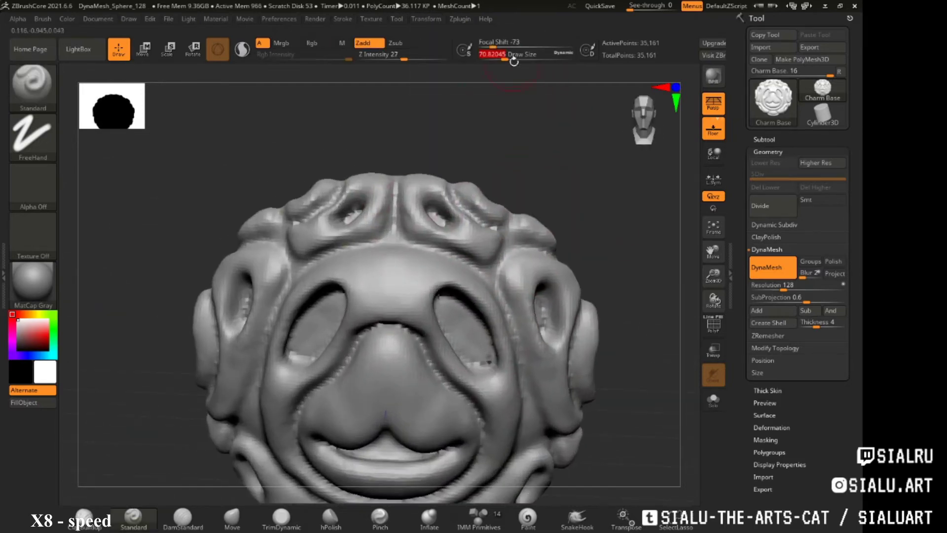
{"action": "left_click", "coordinate": [232, 518]}
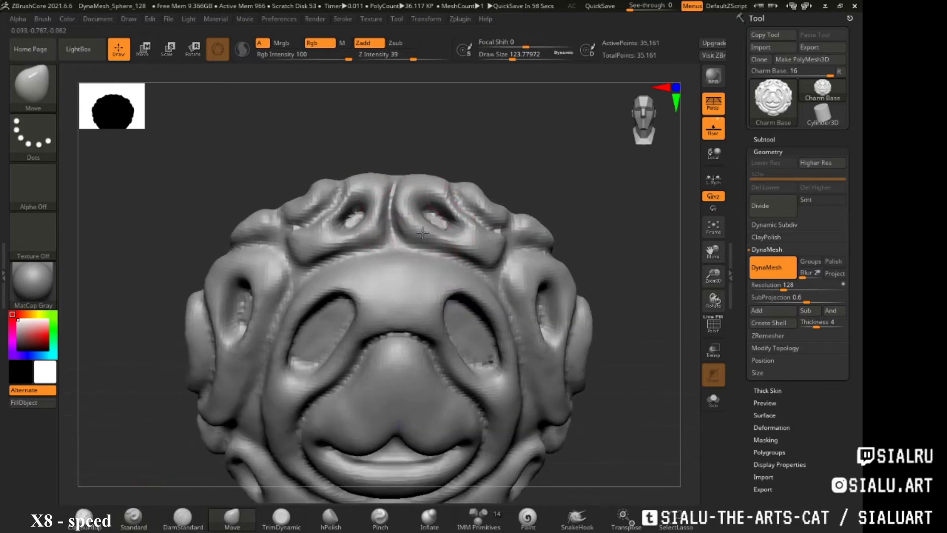
{"action": "mouse_move", "coordinate": [567, 163]}
{"action": "left_mouse_down"}
{"action": "mouse_move", "coordinate": [553, 130]}
{"action": "mouse_move", "coordinate": [542, 148]}
{"action": "left_mouse_up"}
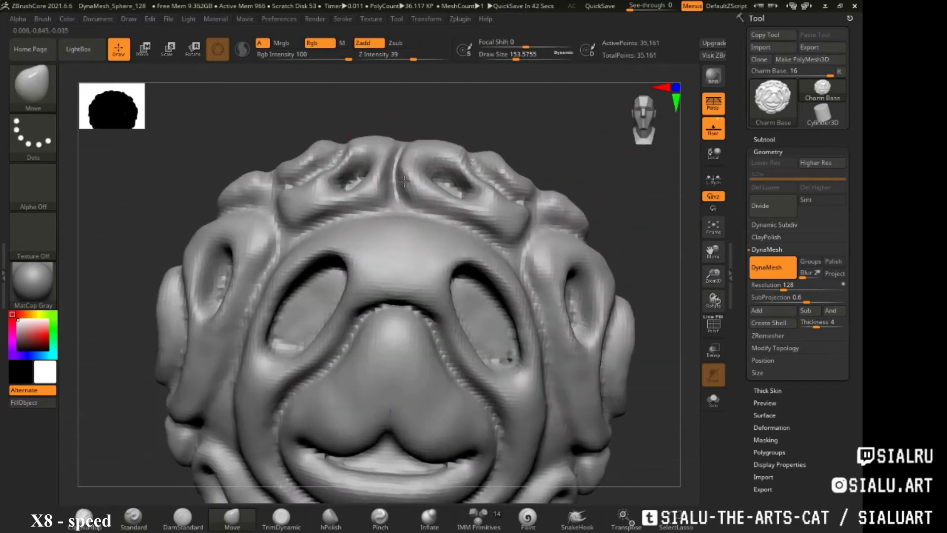
- Sculpt the top ridges with the Standard brush, then Shift-smooth them
{"action": "key", "text": "space"}
{"action": "left_click", "coordinate": [133, 517]}
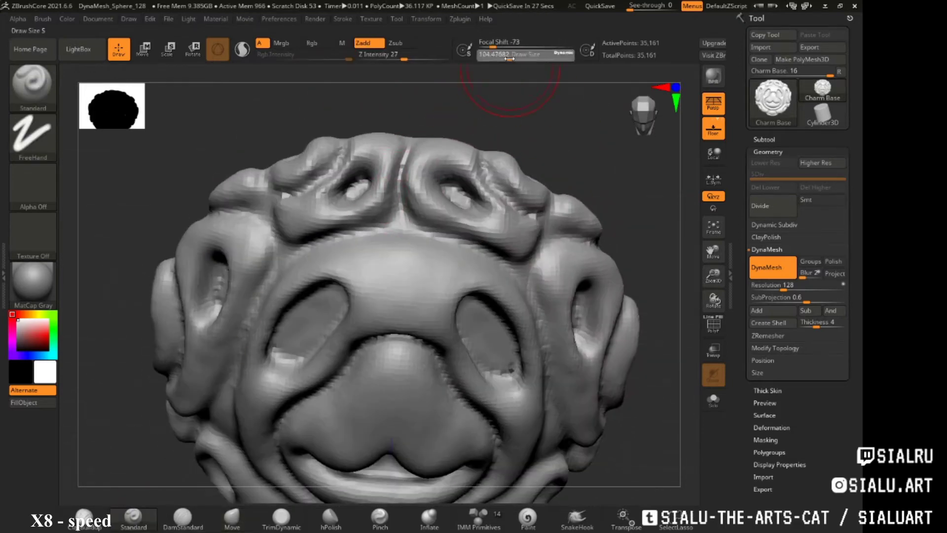
{"action": "left_click_drag", "start_coordinate": [447, 232], "coordinate": [400, 202]}
{"action": "key", "text": "space"}
{"action": "right_click_drag", "start_coordinate": [365, 207], "coordinate": [408, 220]}
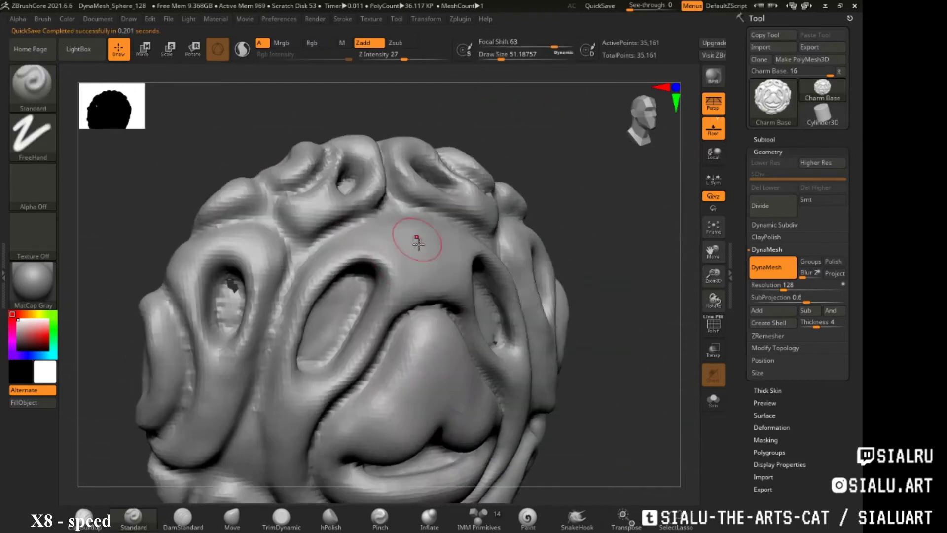
{"action": "mouse_move", "coordinate": [508, 226]}
{"action": "right_mouse_down"}
{"action": "mouse_move", "coordinate": [450, 179]}
{"action": "mouse_move", "coordinate": [636, 206]}
{"action": "mouse_move", "coordinate": [452, 242]}
{"action": "mouse_move", "coordinate": [493, 257]}
{"action": "mouse_move", "coordinate": [433, 271]}
{"action": "mouse_move", "coordinate": [454, 275]}
{"action": "mouse_move", "coordinate": [407, 328]}
{"action": "mouse_move", "coordinate": [439, 380]}
{"action": "mouse_move", "coordinate": [543, 389]}
{"action": "right_mouse_up"}
{"action": "key", "text": "shift"}
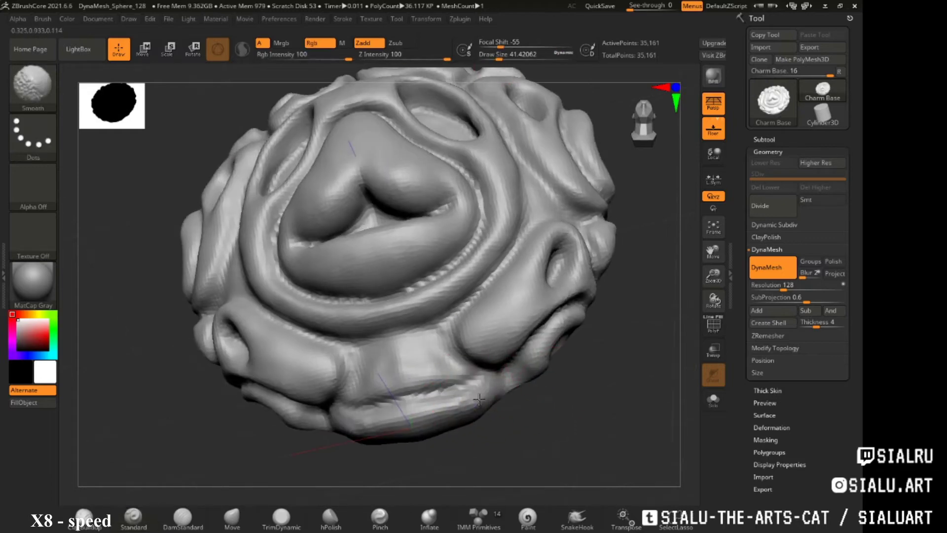
- Shift-smooth the charm's front surface with a reduced brush size from oblique angles
{"action": "mouse_move", "coordinate": [412, 387]}
{"action": "right_mouse_down"}
{"action": "mouse_move", "coordinate": [454, 359]}
{"action": "mouse_move", "coordinate": [391, 169]}
{"action": "mouse_move", "coordinate": [569, 259]}
{"action": "right_mouse_up"}
{"action": "left_click_drag", "start_coordinate": [576, 252], "coordinate": [528, 306], "text": "shift"}
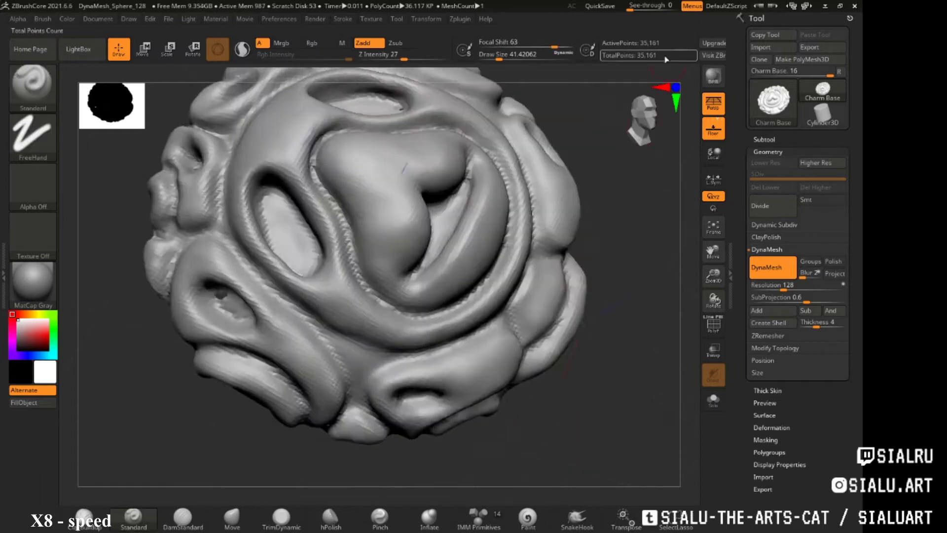
{"action": "mouse_move", "coordinate": [511, 256]}
{"action": "right_mouse_down", "text": "shift"}
{"action": "mouse_move", "coordinate": [533, 231]}
{"action": "mouse_move", "coordinate": [528, 300]}
{"action": "mouse_move", "coordinate": [505, 264]}
{"action": "right_mouse_up", "text": "shift"}
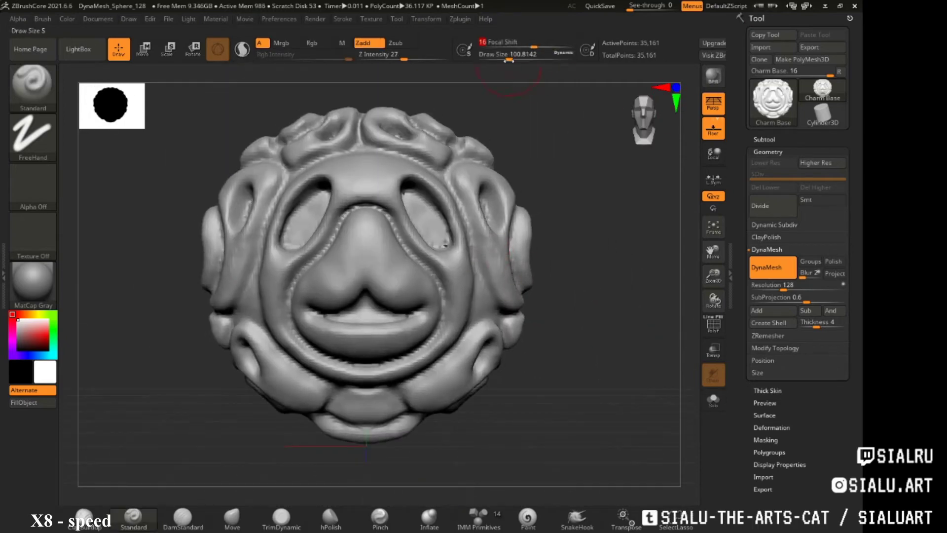
{"action": "left_click_drag", "start_coordinate": [508, 60], "coordinate": [503, 60]}
{"action": "mouse_move", "coordinate": [542, 247]}
{"action": "right_mouse_down"}
{"action": "mouse_move", "coordinate": [476, 201]}
{"action": "mouse_move", "coordinate": [546, 289]}
{"action": "mouse_move", "coordinate": [488, 286]}
{"action": "mouse_move", "coordinate": [469, 243]}
{"action": "mouse_move", "coordinate": [507, 232]}
{"action": "mouse_move", "coordinate": [495, 237]}
{"action": "mouse_move", "coordinate": [473, 207]}
{"action": "right_mouse_up"}
{"action": "key", "text": "space"}
- Reshape the charm with an enlarged Move brush (B-M-V) and raise the See-through slider
{"action": "left_click_drag", "start_coordinate": [421, 154], "coordinate": [428, 154]}
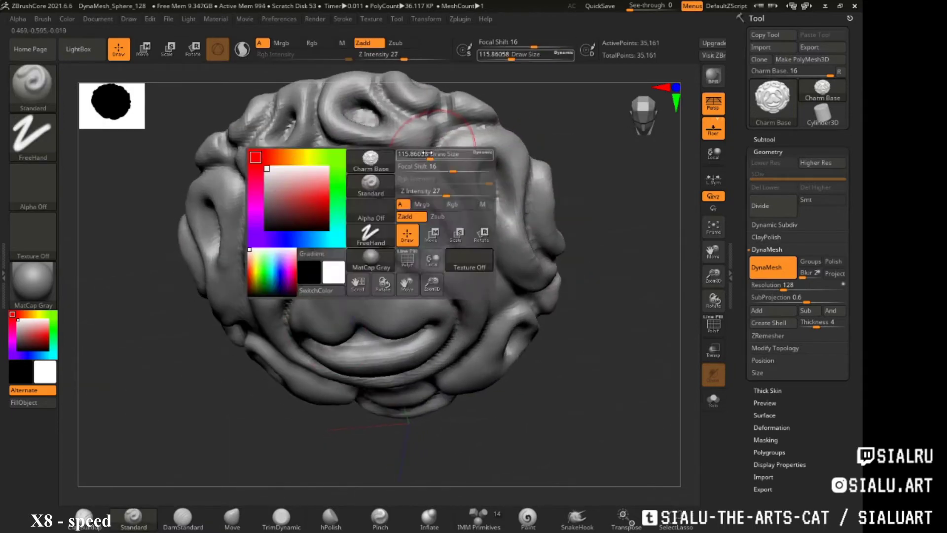
{"action": "key", "text": "b"}
{"action": "key", "text": "m"}
{"action": "key", "text": "v"}
{"action": "mouse_move", "coordinate": [402, 158]}
{"action": "right_mouse_down", "text": "alt"}
{"action": "mouse_move", "coordinate": [391, 253]}
{"action": "mouse_move", "coordinate": [482, 221]}
{"action": "mouse_move", "coordinate": [464, 267]}
{"action": "mouse_move", "coordinate": [523, 269]}
{"action": "mouse_move", "coordinate": [560, 286]}
{"action": "right_mouse_up", "text": "alt"}
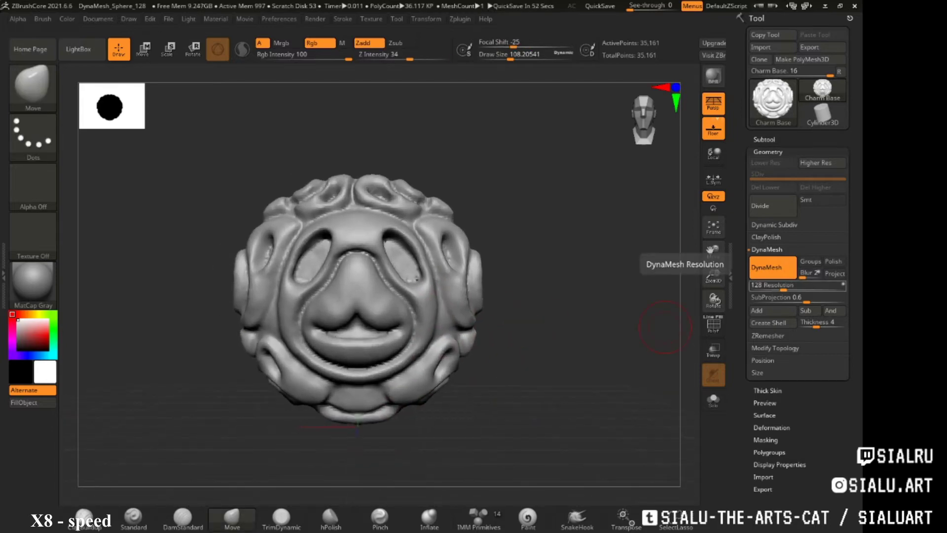
{"action": "left_click_drag", "start_coordinate": [630, 7], "coordinate": [647, 9]}
{"action": "mouse_move", "coordinate": [538, 349]}
{"action": "left_mouse_down"}
{"action": "mouse_move", "coordinate": [526, 355]}
{"action": "mouse_move", "coordinate": [518, 315]}
{"action": "left_mouse_up"}
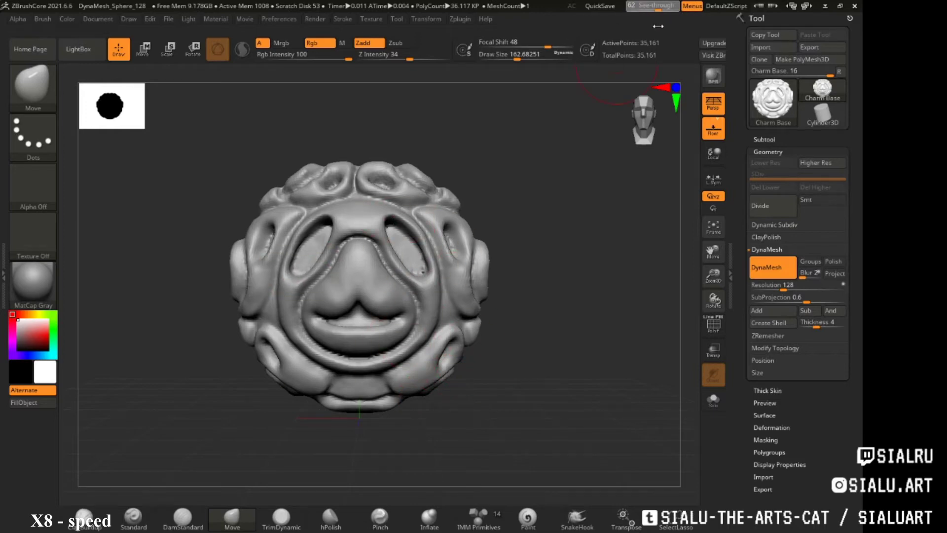
- Inspect the charm's hollow back using a hard-edged brush falloff, ending in a top-down view
{"action": "mouse_move", "coordinate": [599, 80]}
{"action": "left_mouse_down"}
{"action": "mouse_move", "coordinate": [381, 156]}
{"action": "mouse_move", "coordinate": [487, 205]}
{"action": "left_mouse_up"}
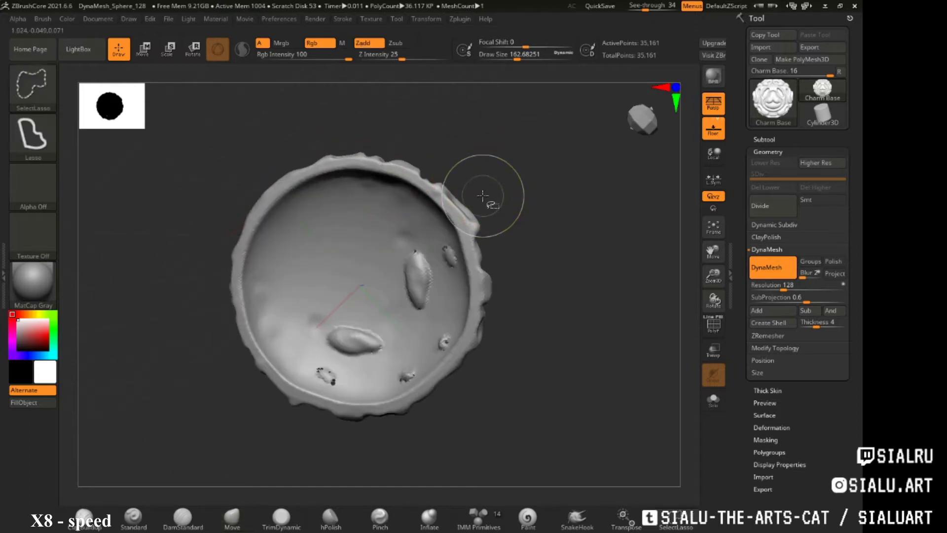
{"action": "left_click_drag", "start_coordinate": [547, 46], "coordinate": [479, 46]}
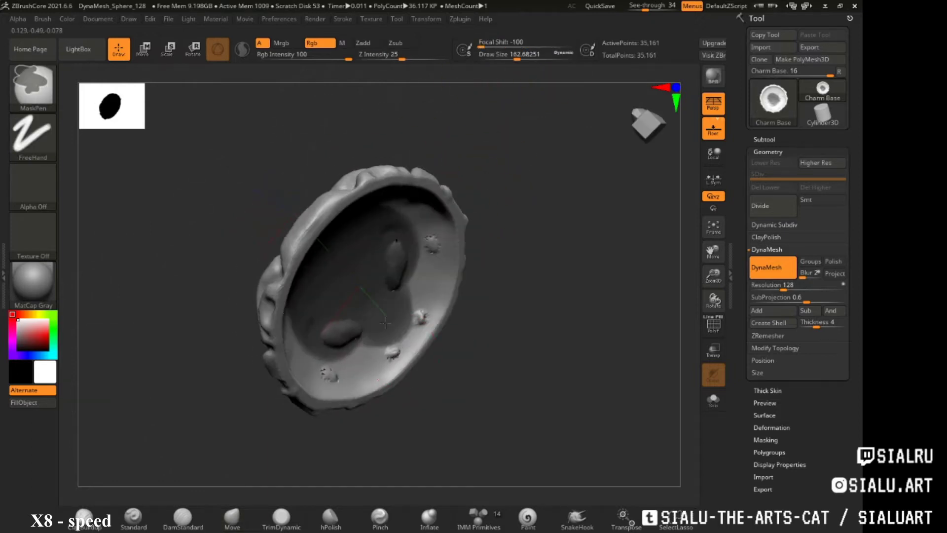
{"action": "mouse_move", "coordinate": [513, 306]}
{"action": "left_mouse_down"}
{"action": "mouse_move", "coordinate": [413, 305]}
{"action": "mouse_move", "coordinate": [387, 237]}
{"action": "mouse_move", "coordinate": [474, 318]}
{"action": "left_mouse_up"}
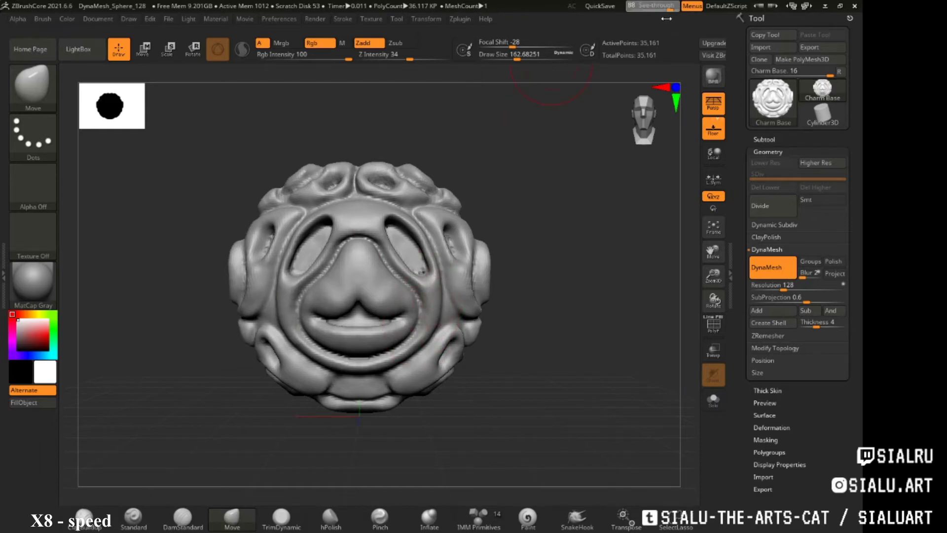
{"action": "left_click_drag", "start_coordinate": [476, 380], "coordinate": [465, 400]}
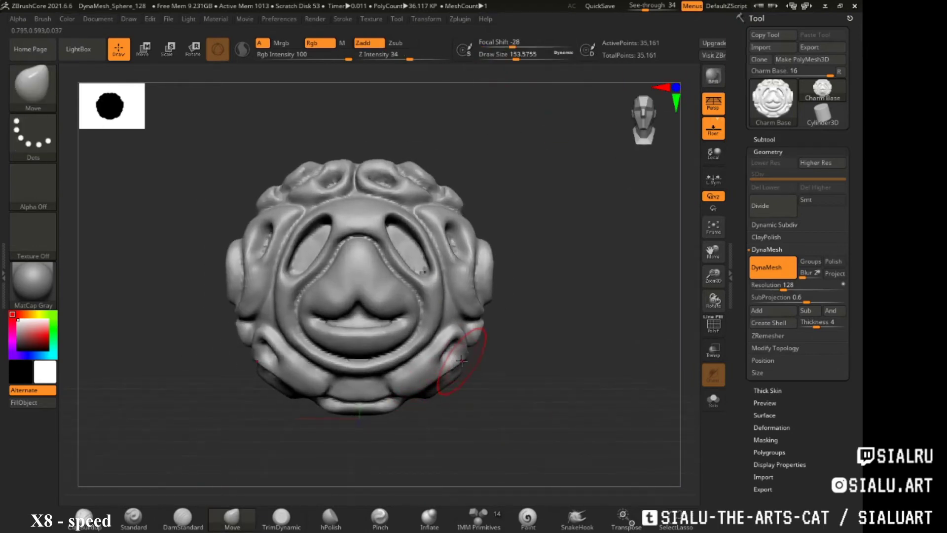
{"action": "left_click_drag", "start_coordinate": [473, 423], "coordinate": [481, 366]}
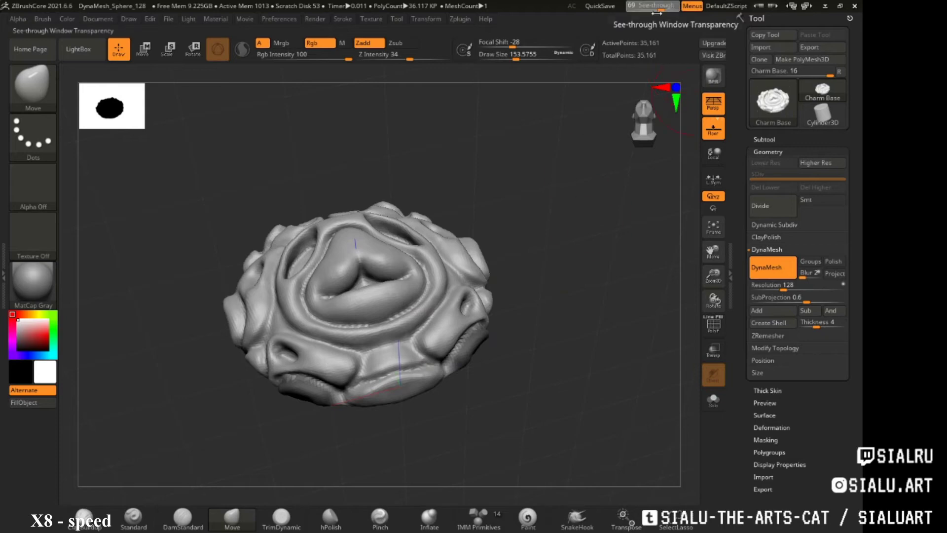
- Reset See-through to 0, shrink the brush and smooth the charm's side details
{"action": "left_click_drag", "start_coordinate": [412, 291], "coordinate": [444, 468]}
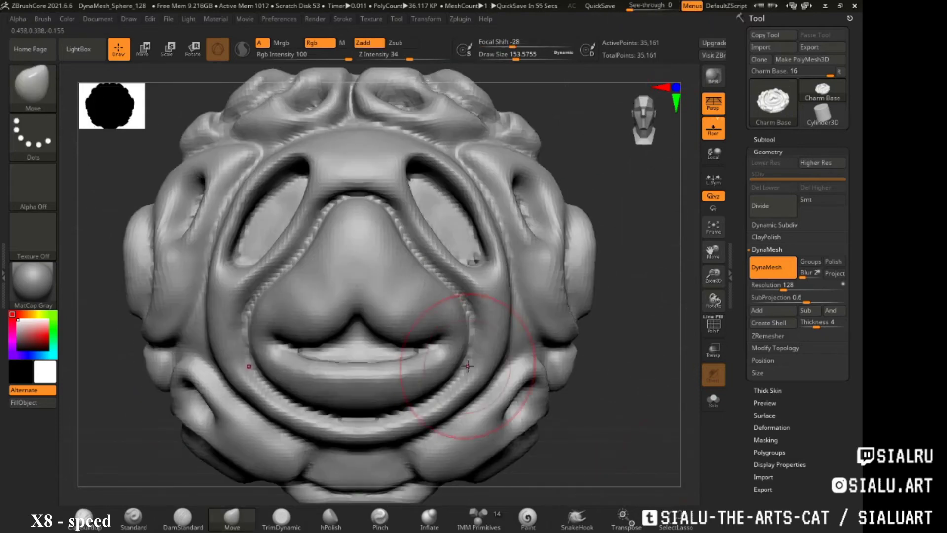
{"action": "right_click_drag", "start_coordinate": [468, 365], "coordinate": [498, 147]}
{"action": "left_click_drag", "start_coordinate": [516, 58], "coordinate": [503, 59]}
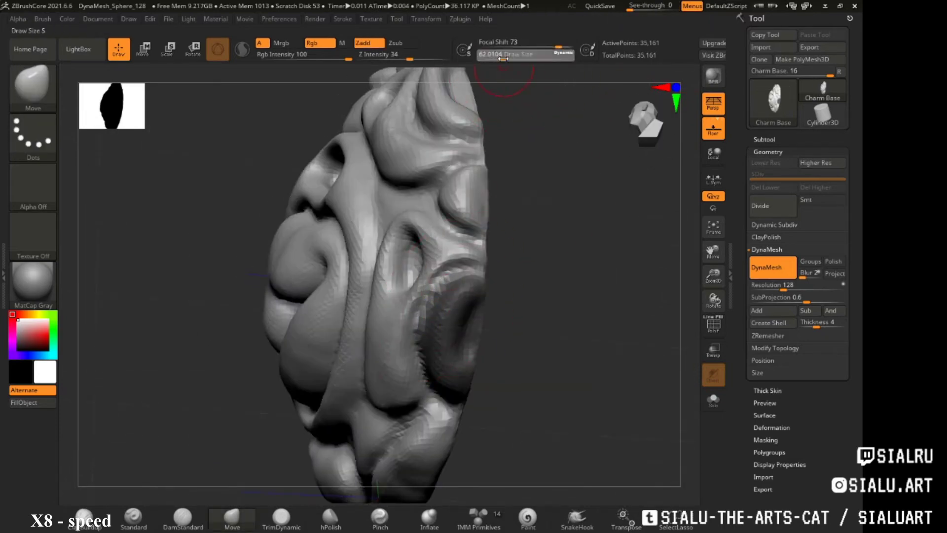
{"action": "left_click_drag", "start_coordinate": [434, 316], "coordinate": [454, 287], "text": "shift"}
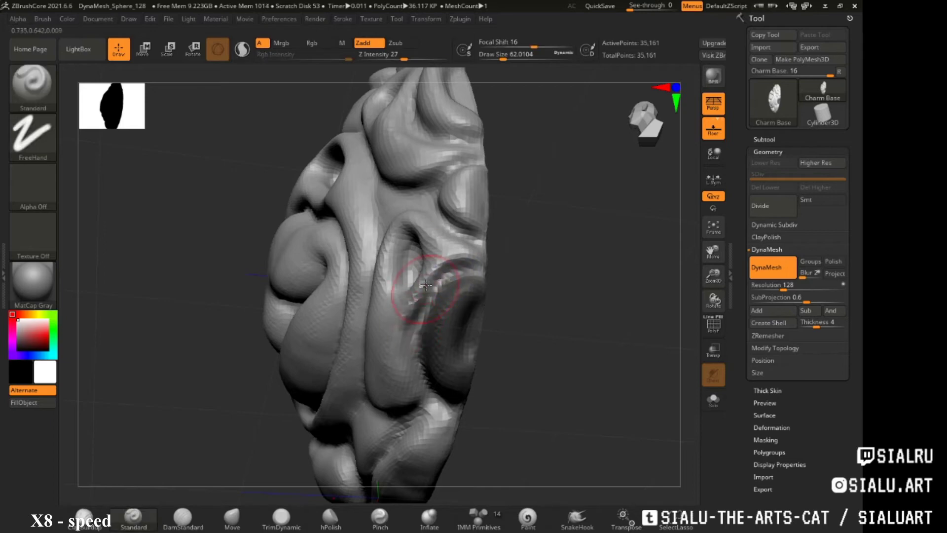
{"action": "mouse_move", "coordinate": [415, 296]}
{"action": "right_mouse_down"}
{"action": "mouse_move", "coordinate": [554, 272]}
{"action": "mouse_move", "coordinate": [525, 303]}
{"action": "mouse_move", "coordinate": [570, 288]}
{"action": "mouse_move", "coordinate": [534, 264]}
{"action": "right_mouse_up"}
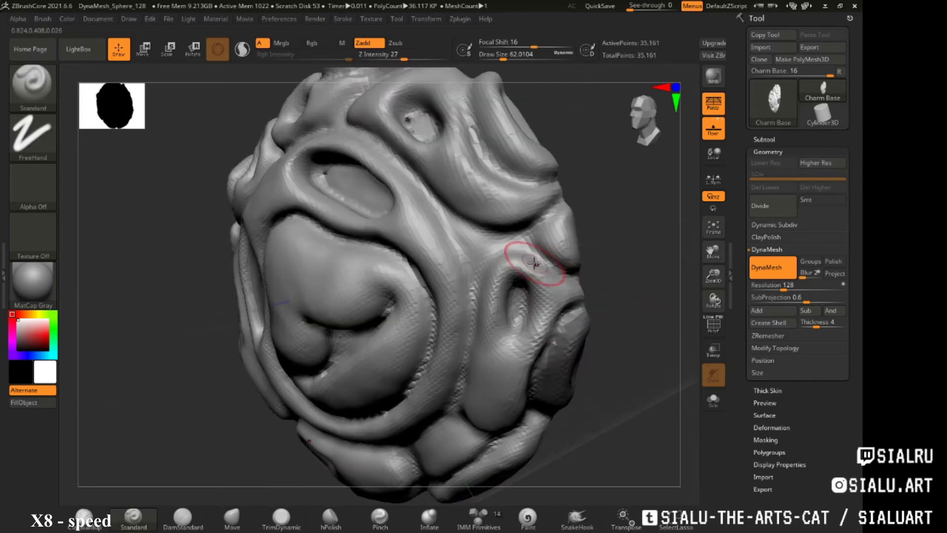
{"action": "mouse_move", "coordinate": [559, 298]}
{"action": "right_mouse_down"}
{"action": "mouse_move", "coordinate": [461, 333]}
{"action": "mouse_move", "coordinate": [513, 401]}
{"action": "mouse_move", "coordinate": [594, 304]}
{"action": "mouse_move", "coordinate": [565, 317]}
{"action": "mouse_move", "coordinate": [634, 264]}
{"action": "mouse_move", "coordinate": [592, 246]}
{"action": "mouse_move", "coordinate": [470, 232]}
{"action": "mouse_move", "coordinate": [576, 229]}
{"action": "mouse_move", "coordinate": [466, 220]}
{"action": "right_mouse_up"}
- Subdivide the charm to 142,610 points and smooth its side profile
{"action": "key", "text": "ctrl+d"}
{"action": "key", "text": "shift"}
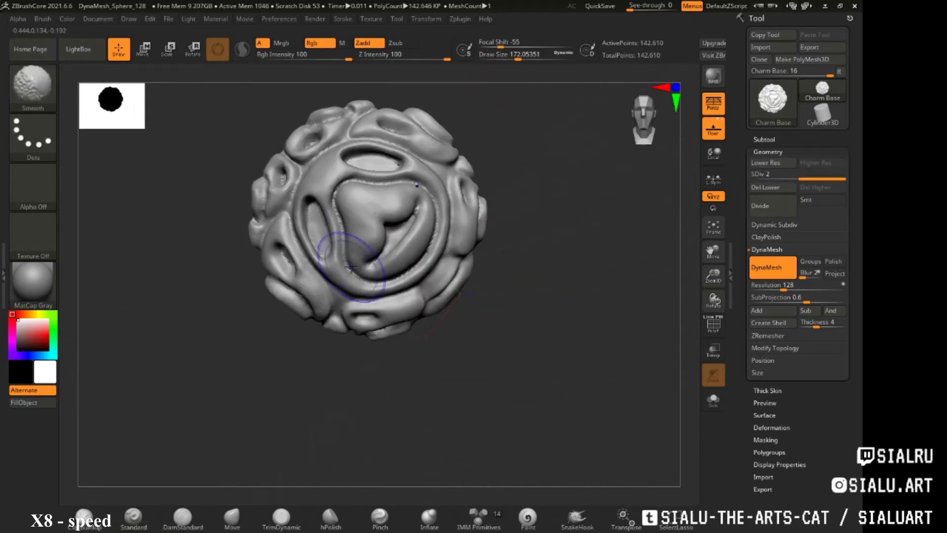
{"action": "right_click_drag", "start_coordinate": [335, 235], "coordinate": [440, 301]}
{"action": "right_click_drag", "start_coordinate": [300, 146], "coordinate": [386, 204]}
{"action": "mouse_move", "coordinate": [296, 232]}
{"action": "right_mouse_down"}
{"action": "mouse_move", "coordinate": [391, 296]}
{"action": "mouse_move", "coordinate": [359, 169]}
{"action": "mouse_move", "coordinate": [338, 222]}
{"action": "mouse_move", "coordinate": [296, 197]}
{"action": "mouse_move", "coordinate": [345, 207]}
{"action": "mouse_move", "coordinate": [317, 186]}
{"action": "mouse_move", "coordinate": [247, 187]}
{"action": "mouse_move", "coordinate": [377, 220]}
{"action": "mouse_move", "coordinate": [444, 148]}
{"action": "right_mouse_up"}
- Refine the charm's side with a smaller brush, then zoom onto the upper-right eye socket
{"action": "left_click_drag", "start_coordinate": [518, 59], "coordinate": [513, 59]}
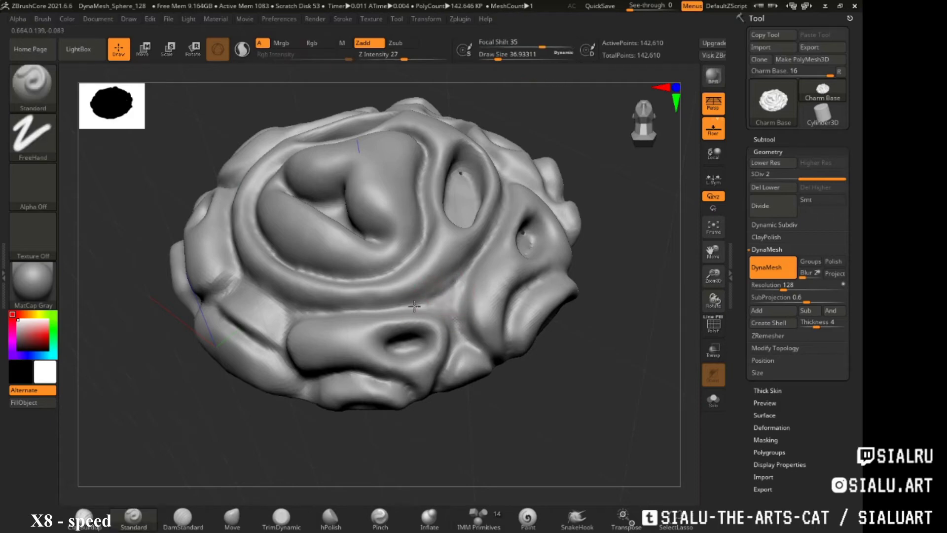
{"action": "mouse_move", "coordinate": [415, 307]}
{"action": "right_mouse_down"}
{"action": "mouse_move", "coordinate": [433, 285]}
{"action": "mouse_move", "coordinate": [359, 318]}
{"action": "mouse_move", "coordinate": [257, 277]}
{"action": "mouse_move", "coordinate": [374, 362]}
{"action": "mouse_move", "coordinate": [285, 211]}
{"action": "mouse_move", "coordinate": [401, 159]}
{"action": "mouse_move", "coordinate": [386, 186]}
{"action": "mouse_move", "coordinate": [370, 148]}
{"action": "mouse_move", "coordinate": [438, 123]}
{"action": "mouse_move", "coordinate": [415, 180]}
{"action": "mouse_move", "coordinate": [458, 187]}
{"action": "mouse_move", "coordinate": [496, 176]}
{"action": "mouse_move", "coordinate": [391, 211]}
{"action": "mouse_move", "coordinate": [413, 205]}
{"action": "mouse_move", "coordinate": [495, 345]}
{"action": "mouse_move", "coordinate": [524, 232]}
{"action": "right_mouse_up"}
{"action": "mouse_move", "coordinate": [487, 339]}
{"action": "right_mouse_down"}
{"action": "mouse_move", "coordinate": [494, 380]}
{"action": "mouse_move", "coordinate": [389, 223]}
{"action": "right_mouse_up"}
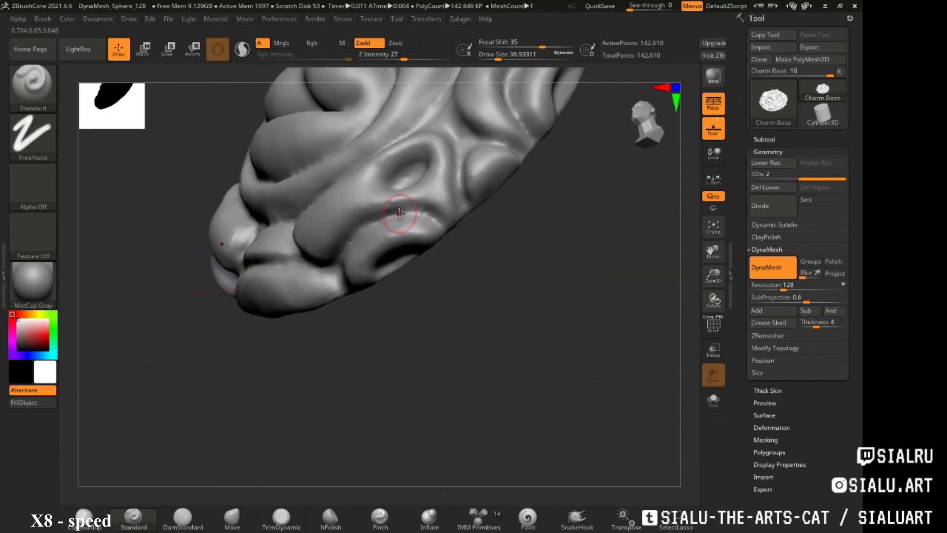
{"action": "right_click_drag", "start_coordinate": [477, 252], "coordinate": [486, 168], "text": "ctrl"}
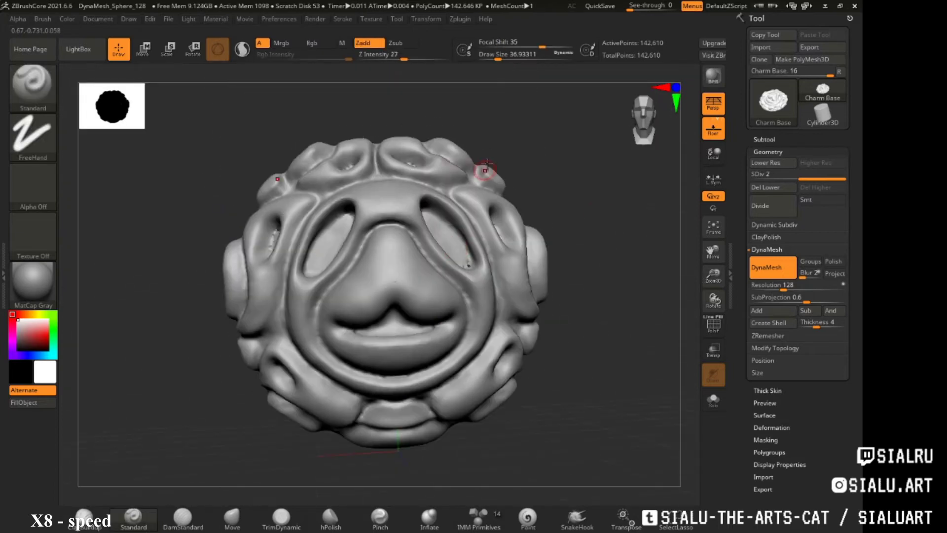
{"action": "mouse_move", "coordinate": [567, 276]}
{"action": "right_mouse_down"}
{"action": "mouse_move", "coordinate": [508, 254]}
{"action": "mouse_move", "coordinate": [474, 222]}
{"action": "mouse_move", "coordinate": [430, 240]}
{"action": "right_mouse_up"}
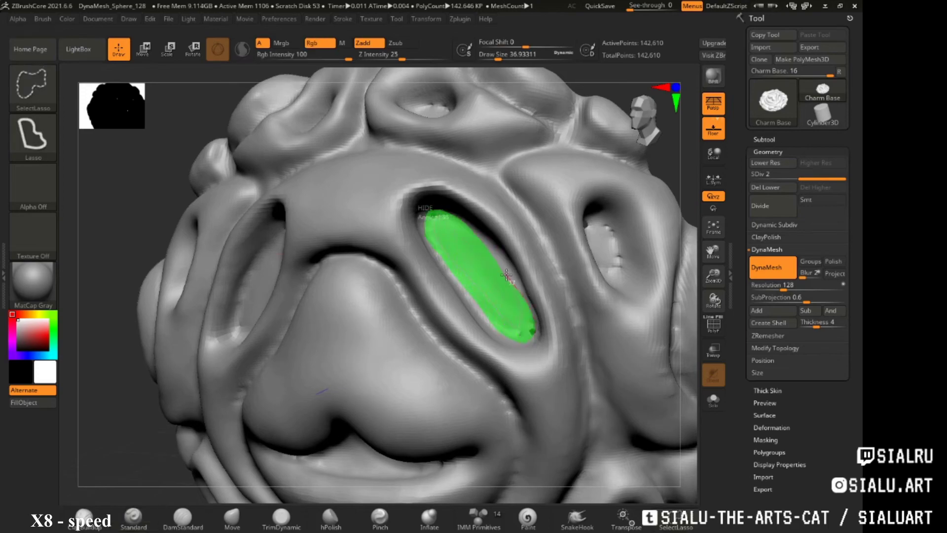
- Isolate and smooth the eye-socket interior, unhide everything, and bring up the Tool picker for export
{"action": "left_click_drag", "start_coordinate": [487, 278], "coordinate": [486, 281], "text": "ctrl+shift"}
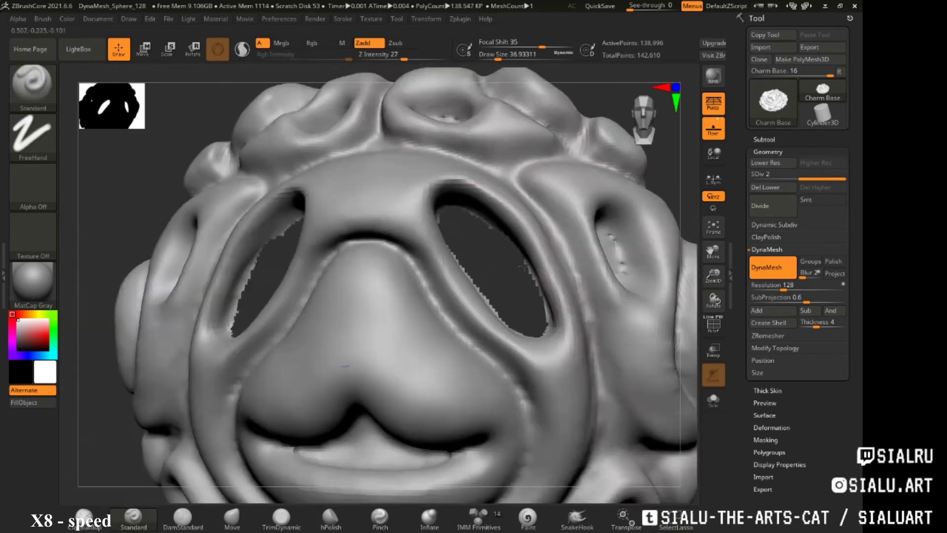
{"action": "mouse_move", "coordinate": [486, 282]}
{"action": "right_mouse_down", "text": "ctrl"}
{"action": "mouse_move", "coordinate": [493, 231]}
{"action": "mouse_move", "coordinate": [507, 275]}
{"action": "mouse_move", "coordinate": [471, 298]}
{"action": "mouse_move", "coordinate": [499, 296]}
{"action": "mouse_move", "coordinate": [154, 194]}
{"action": "right_mouse_up", "text": "ctrl"}
{"action": "left_click", "coordinate": [499, 296], "text": "ctrl+shift"}
{"action": "key", "text": "f"}
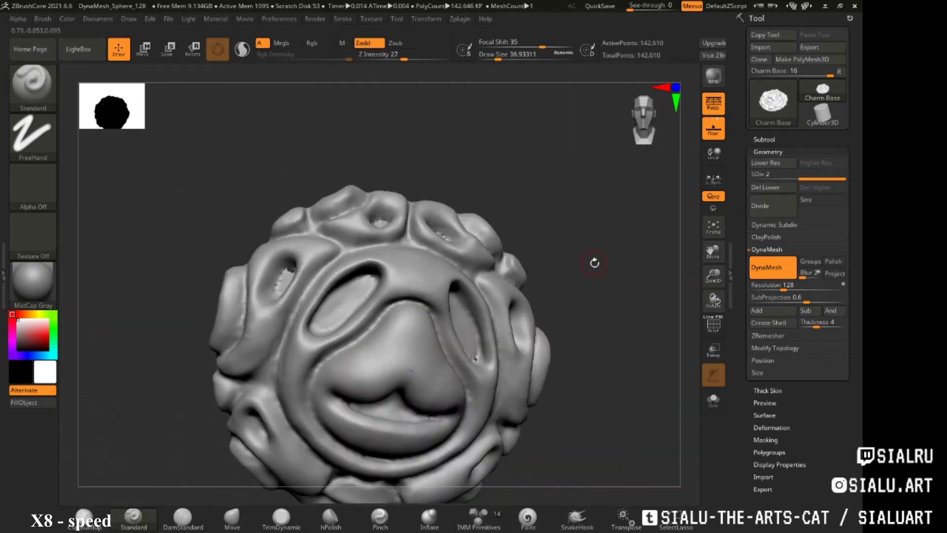
{"action": "mouse_move", "coordinate": [594, 262]}
{"action": "left_mouse_down"}
{"action": "mouse_move", "coordinate": [568, 277]}
{"action": "mouse_move", "coordinate": [585, 325]}
{"action": "mouse_move", "coordinate": [501, 231]}
{"action": "mouse_move", "coordinate": [567, 237]}
{"action": "mouse_move", "coordinate": [615, 430]}
{"action": "mouse_move", "coordinate": [514, 371]}
{"action": "mouse_move", "coordinate": [542, 394]}
{"action": "mouse_move", "coordinate": [592, 345]}
{"action": "left_mouse_up"}
{"action": "key", "text": "shift"}
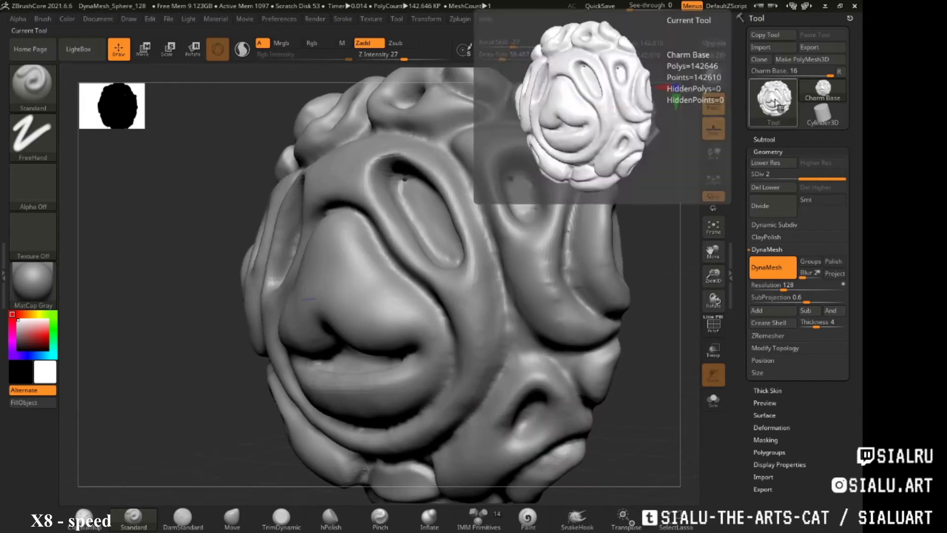
{"action": "left_click", "coordinate": [773, 101]}
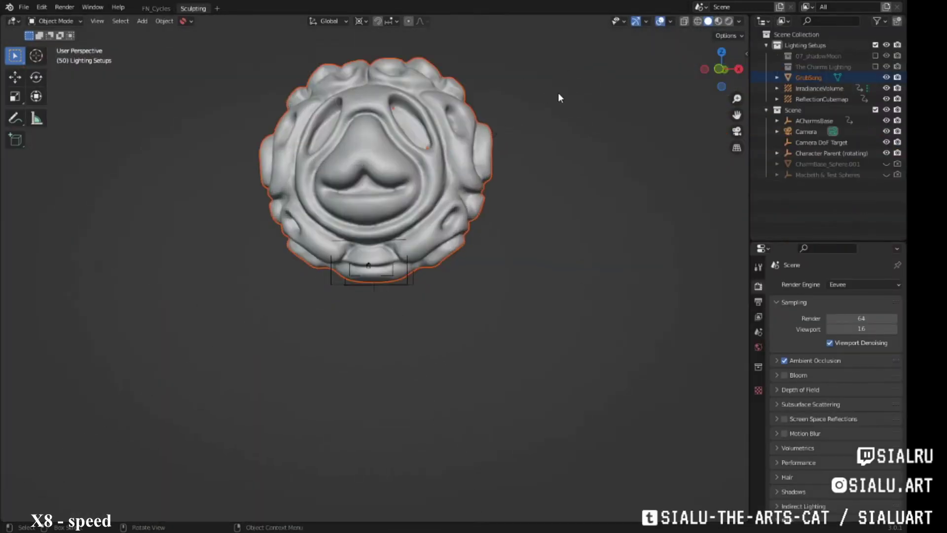
- Add a UV sphere in the FN_Cycles workspace and enter its Edit Mode
{"action": "mouse_move", "coordinate": [559, 97]}
{"action": "middle_mouse_down"}
{"action": "mouse_move", "coordinate": [485, 183]}
{"action": "mouse_move", "coordinate": [653, 97]}
{"action": "middle_mouse_up"}
{"action": "left_click", "coordinate": [24, 7]}
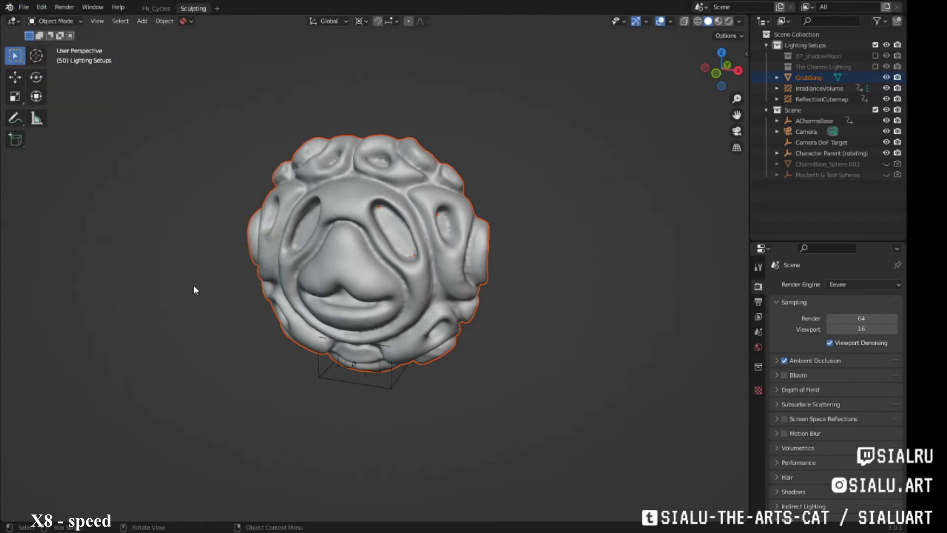
{"action": "mouse_move", "coordinate": [193, 285]}
{"action": "middle_mouse_down"}
{"action": "mouse_move", "coordinate": [382, 241]}
{"action": "mouse_move", "coordinate": [342, 225]}
{"action": "mouse_move", "coordinate": [316, 148]}
{"action": "middle_mouse_up"}
{"action": "left_click", "coordinate": [156, 9]}
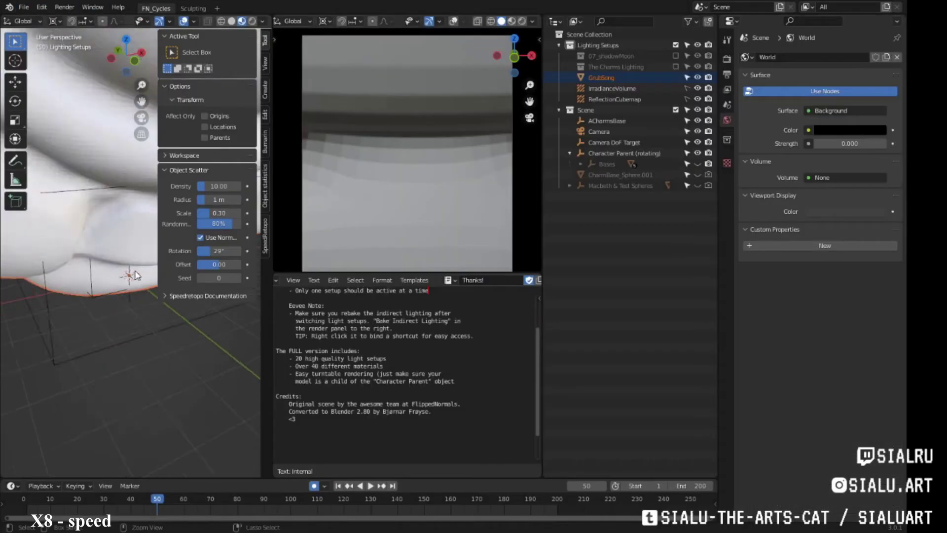
{"action": "key", "text": "shift+a"}
{"action": "left_click", "coordinate": [217, 68]}
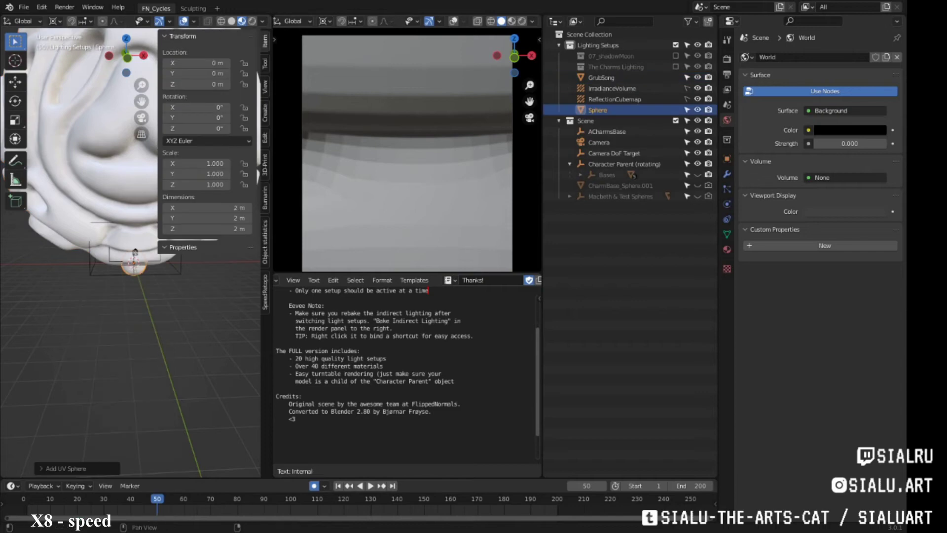
{"action": "left_click", "coordinate": [193, 9]}
{"action": "middle_click_drag", "start_coordinate": [375, 246], "coordinate": [281, 279]}
{"action": "key", "text": "Tab"}
{"action": "left_click", "coordinate": [155, 9]}
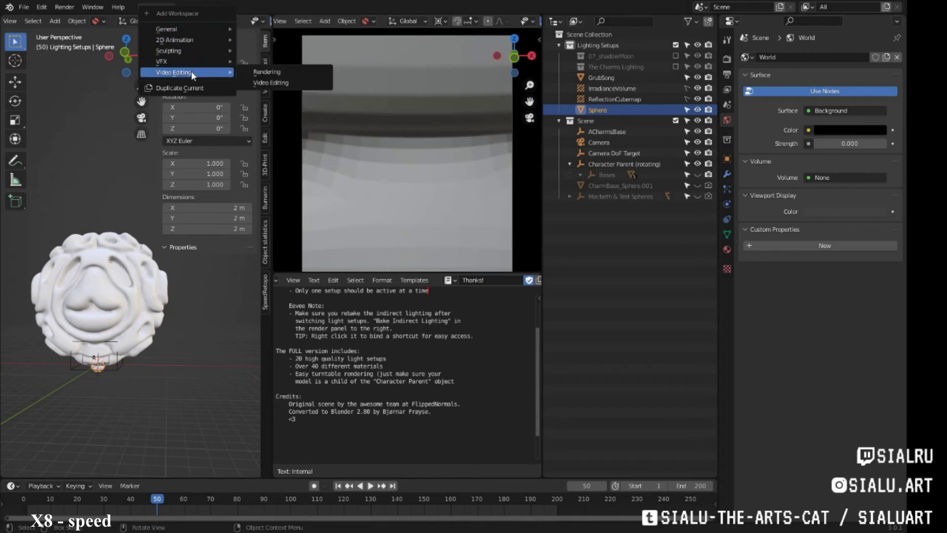
- In a new Modeling workspace, scale the sphere into an ellipsoid and add a Mirror modifier
{"action": "left_click", "coordinate": [266, 71]}
{"action": "key", "text": "g"}
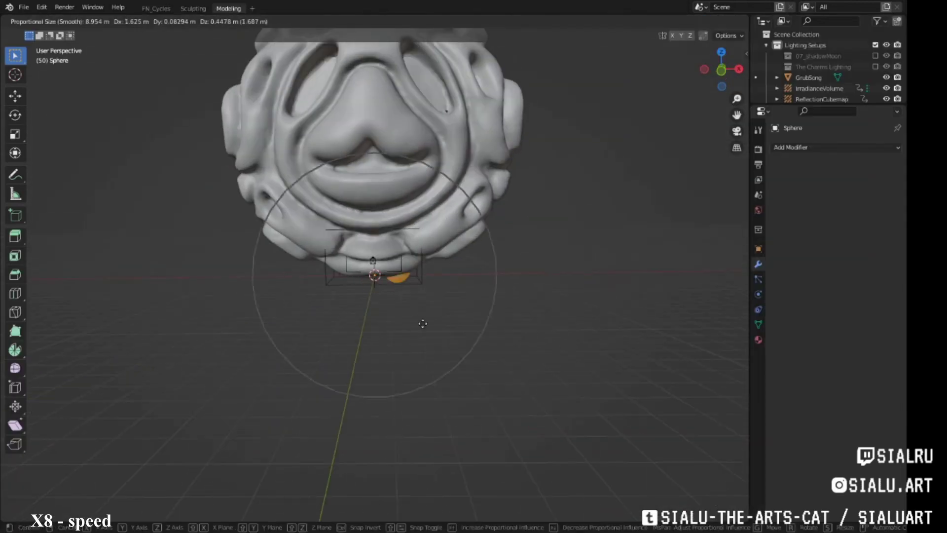
{"action": "mouse_move", "coordinate": [410, 148]}
{"action": "middle_mouse_down"}
{"action": "mouse_move", "coordinate": [345, 198]}
{"action": "mouse_move", "coordinate": [444, 197]}
{"action": "middle_mouse_up"}
{"action": "scroll", "coordinate": [460, 196], "scroll_direction": "up", "scroll_amount": 3}
{"action": "key", "text": "s"}
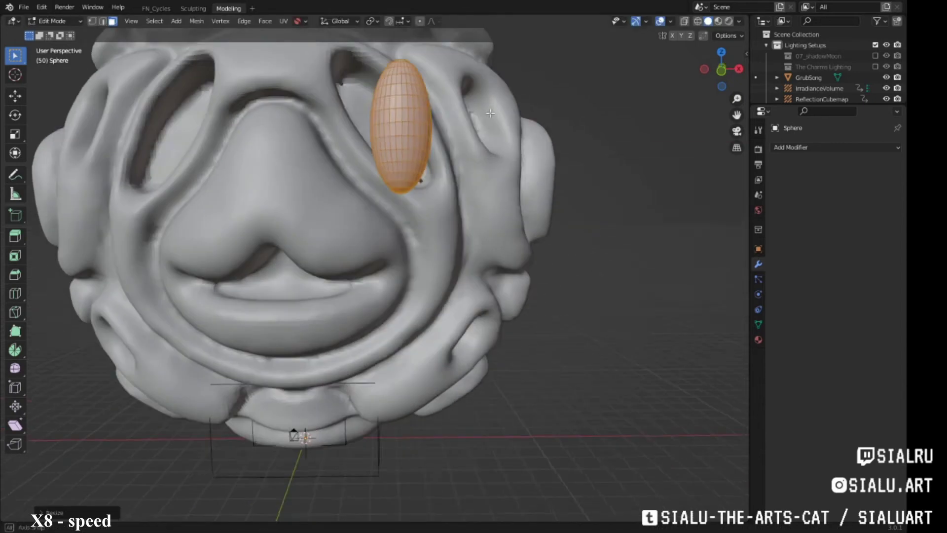
{"action": "key", "text": "KP_1"}
{"action": "left_click", "coordinate": [833, 147]}
{"action": "left_click", "coordinate": [682, 272]}
{"action": "key", "text": "r"}
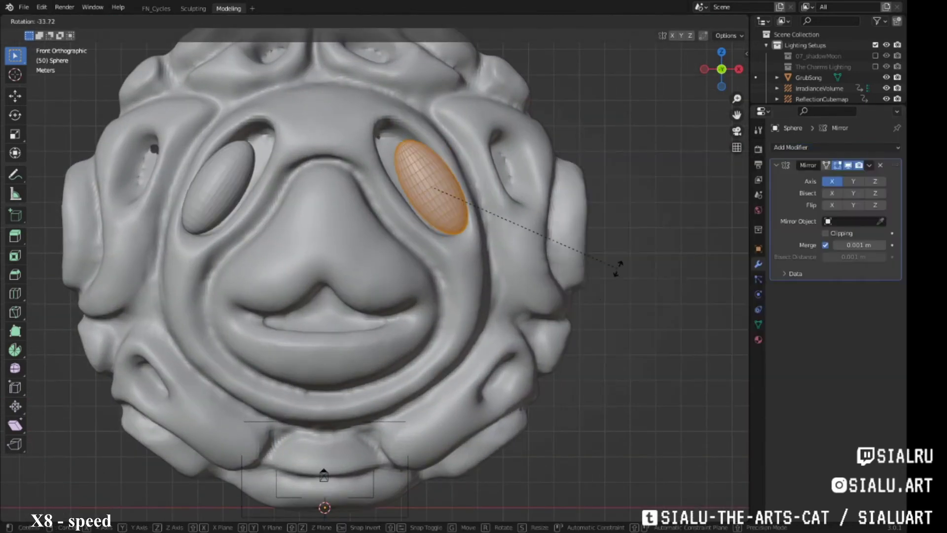
{"action": "left_click", "coordinate": [603, 274]}
- Move and vertically stretch the ellipsoid toward the front of the head
{"action": "mouse_move", "coordinate": [602, 274]}
{"action": "middle_mouse_down"}
{"action": "mouse_move", "coordinate": [493, 276]}
{"action": "mouse_move", "coordinate": [542, 276]}
{"action": "mouse_move", "coordinate": [501, 289]}
{"action": "mouse_move", "coordinate": [641, 257]}
{"action": "mouse_move", "coordinate": [486, 303]}
{"action": "middle_mouse_up"}
{"action": "key", "text": "g"}
{"action": "left_click", "coordinate": [641, 258]}
{"action": "key", "text": "s"}
{"action": "left_click", "coordinate": [547, 285]}
{"action": "middle_click_drag", "start_coordinate": [547, 285], "coordinate": [384, 23]}
{"action": "key", "text": "1"}
{"action": "middle_click_drag", "start_coordinate": [392, 143], "coordinate": [412, 196]}
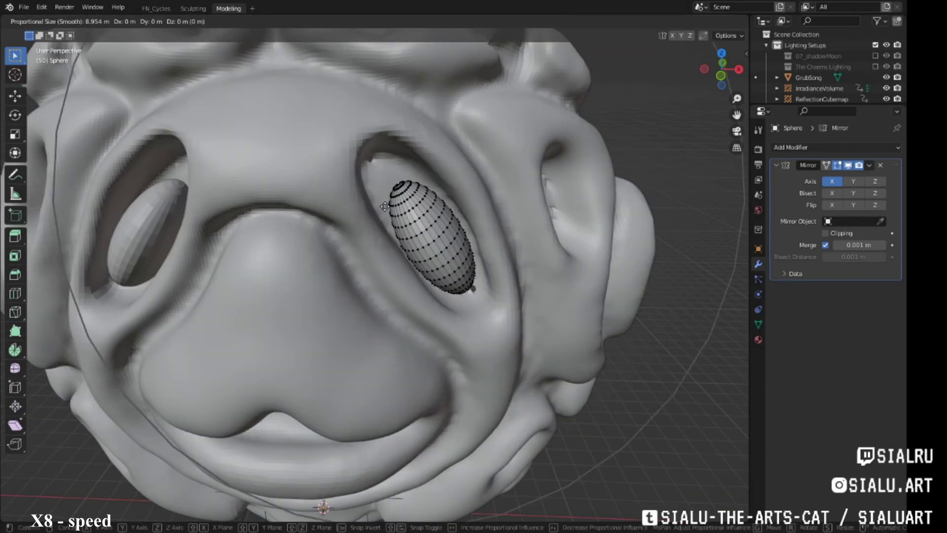
{"action": "left_click", "coordinate": [319, 194]}
{"action": "mouse_move", "coordinate": [319, 194]}
{"action": "middle_mouse_down"}
{"action": "mouse_move", "coordinate": [419, 198]}
{"action": "mouse_move", "coordinate": [251, 144]}
{"action": "middle_mouse_up"}
- Proportionally reshape the ellipsoid cutter and seat it inside the eye socket
{"action": "key", "text": "g"}
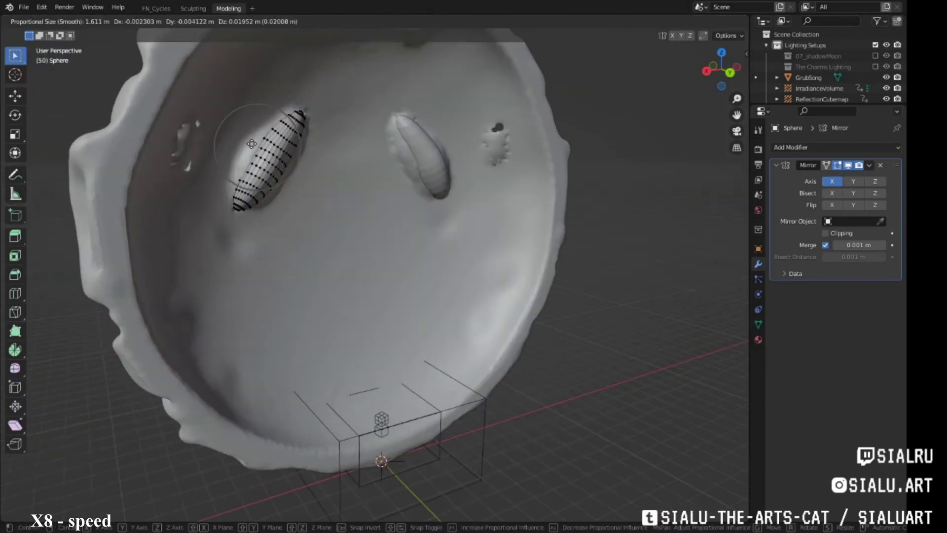
{"action": "mouse_move", "coordinate": [234, 188]}
{"action": "middle_mouse_down"}
{"action": "mouse_move", "coordinate": [360, 276]}
{"action": "mouse_move", "coordinate": [404, 257]}
{"action": "mouse_move", "coordinate": [385, 193]}
{"action": "middle_mouse_up"}
{"action": "key", "text": "g"}
{"action": "left_click", "coordinate": [370, 291]}
{"action": "scroll", "coordinate": [357, 250], "scroll_direction": "down", "scroll_amount": 3}
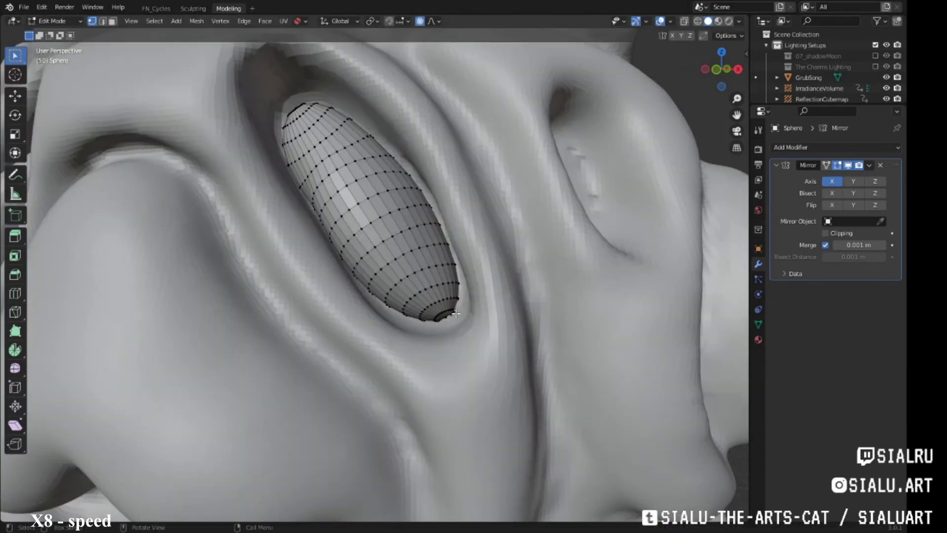
{"action": "scroll", "coordinate": [375, 314], "scroll_direction": "down", "scroll_amount": 4}
{"action": "middle_click_drag", "start_coordinate": [683, 300], "coordinate": [566, 233]}
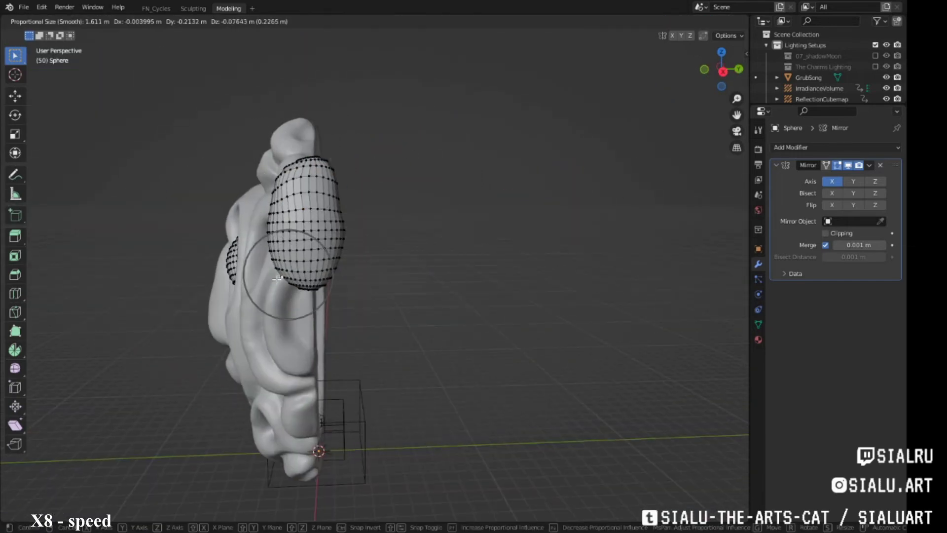
{"action": "mouse_move", "coordinate": [444, 295]}
{"action": "middle_mouse_down"}
{"action": "mouse_move", "coordinate": [567, 212]}
{"action": "mouse_move", "coordinate": [558, 187]}
{"action": "mouse_move", "coordinate": [373, 197]}
{"action": "mouse_move", "coordinate": [567, 228]}
{"action": "mouse_move", "coordinate": [415, 238]}
{"action": "mouse_move", "coordinate": [550, 239]}
{"action": "mouse_move", "coordinate": [533, 324]}
{"action": "middle_mouse_up"}
{"action": "key", "text": "g"}
{"action": "left_click", "coordinate": [572, 197]}
- Scale the socket cutter and place a rotated small cutter on top of the head
{"action": "scroll", "coordinate": [582, 183], "scroll_direction": "up", "scroll_amount": 4}
{"action": "scroll", "coordinate": [533, 323], "scroll_direction": "up", "scroll_amount": 4}
{"action": "key", "text": "g"}
{"action": "left_click", "coordinate": [518, 296]}
{"action": "key", "text": "s"}
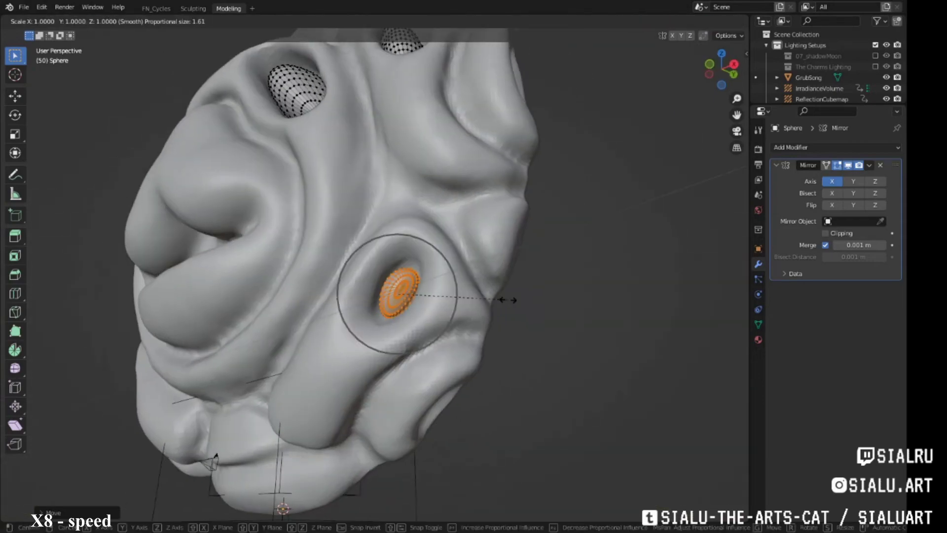
{"action": "left_click", "coordinate": [668, 302]}
{"action": "mouse_move", "coordinate": [669, 301]}
{"action": "middle_mouse_down"}
{"action": "mouse_move", "coordinate": [567, 330]}
{"action": "mouse_move", "coordinate": [544, 140]}
{"action": "middle_mouse_up"}
{"action": "scroll", "coordinate": [566, 330], "scroll_direction": "down", "scroll_amount": 5}
{"action": "key", "text": "g"}
{"action": "left_click", "coordinate": [544, 140]}
{"action": "key", "text": "r"}
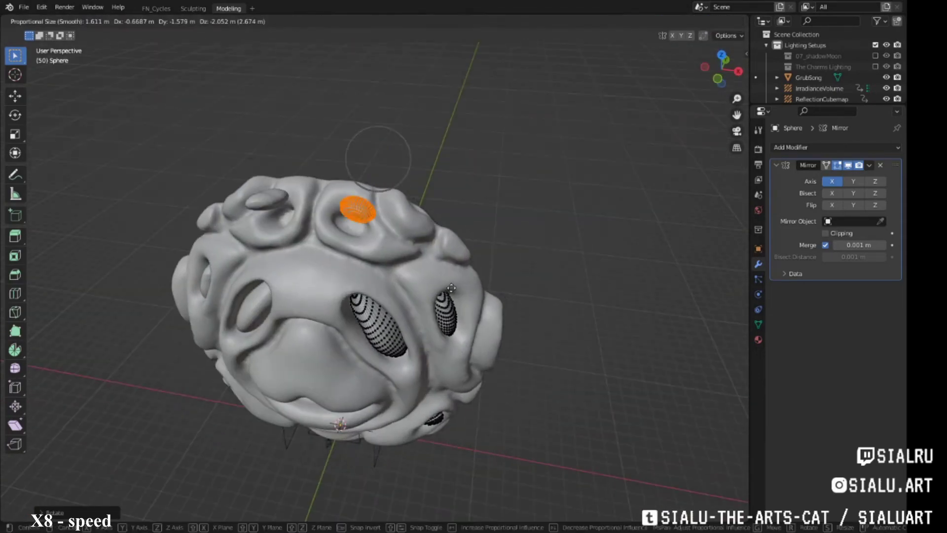
{"action": "left_click", "coordinate": [545, 243]}
{"action": "mouse_move", "coordinate": [546, 243]}
{"action": "middle_mouse_down"}
{"action": "mouse_move", "coordinate": [465, 275]}
{"action": "mouse_move", "coordinate": [539, 232]}
{"action": "mouse_move", "coordinate": [522, 256]}
{"action": "mouse_move", "coordinate": [461, 236]}
{"action": "middle_mouse_up"}
- Apply the Mirror modifier to the cutters, then check the GrubSong charm's face orientation
{"action": "key", "text": "Tab"}
{"action": "scroll", "coordinate": [460, 236], "scroll_direction": "up", "scroll_amount": 4}
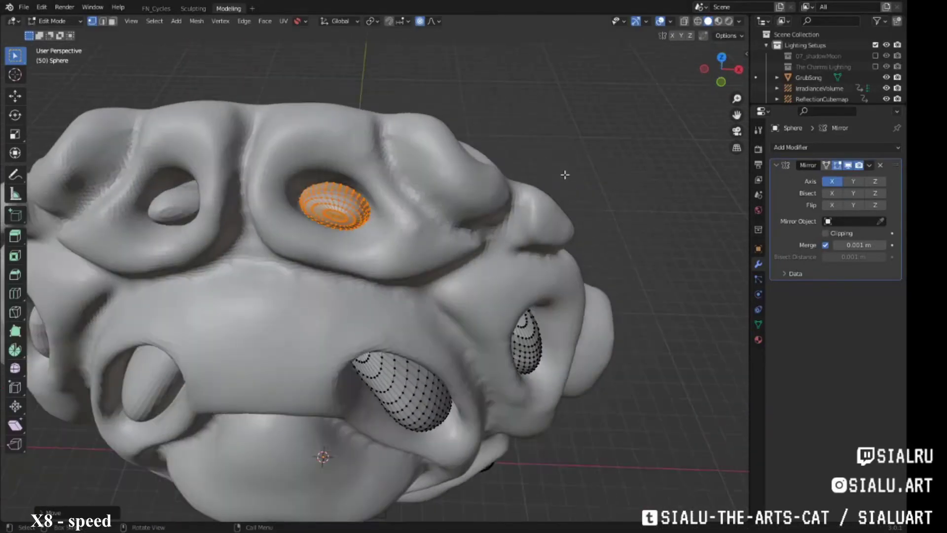
{"action": "scroll", "coordinate": [460, 237], "scroll_direction": "down", "scroll_amount": 4}
{"action": "key", "text": "ctrl+a"}
{"action": "key", "text": "Tab"}
{"action": "scroll", "coordinate": [375, 276], "scroll_direction": "up", "scroll_amount": 3}
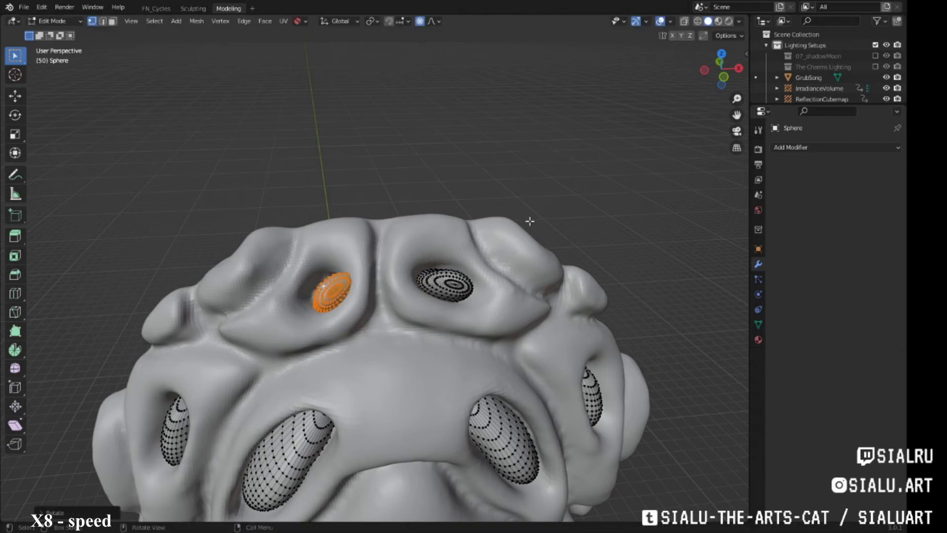
{"action": "middle_click_drag", "start_coordinate": [469, 223], "coordinate": [390, 286]}
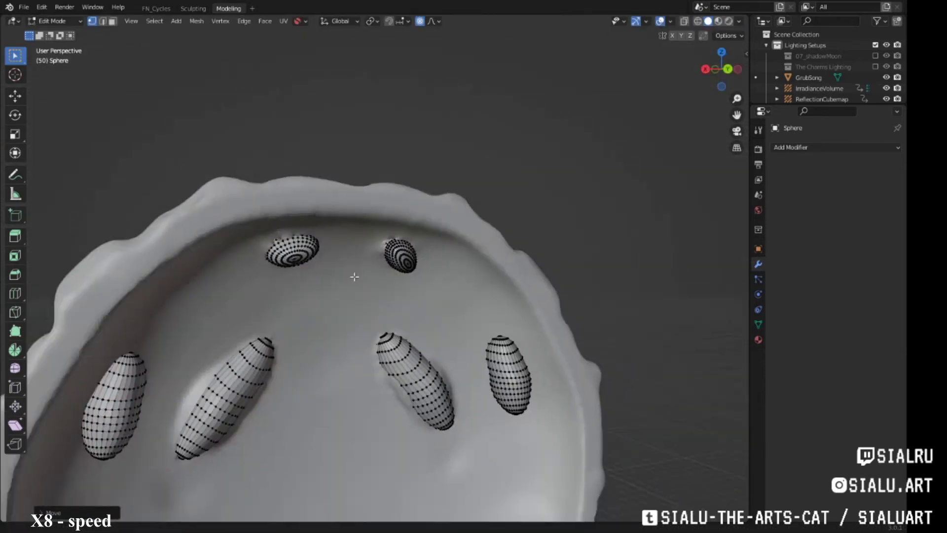
{"action": "scroll", "coordinate": [383, 295], "scroll_direction": "down", "scroll_amount": 3}
{"action": "key", "text": "Tab"}
{"action": "left_click", "coordinate": [384, 295]}
{"action": "left_click", "coordinate": [670, 21]}
{"action": "left_click", "coordinate": [612, 213]}
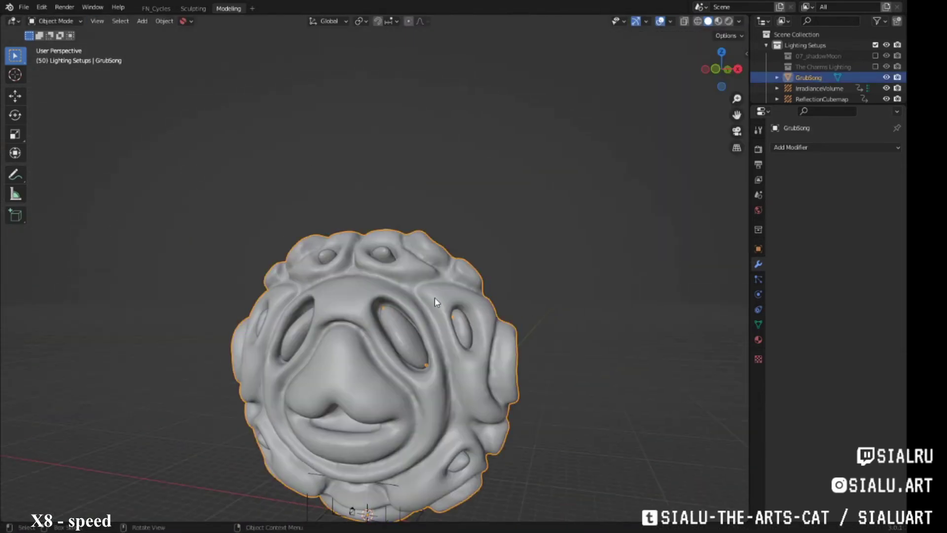
- Run Bool Tool Brush Boolean to cut the Sphere cutters into GrubSong
{"action": "key", "text": "n"}
{"action": "left_click", "coordinate": [742, 151]}
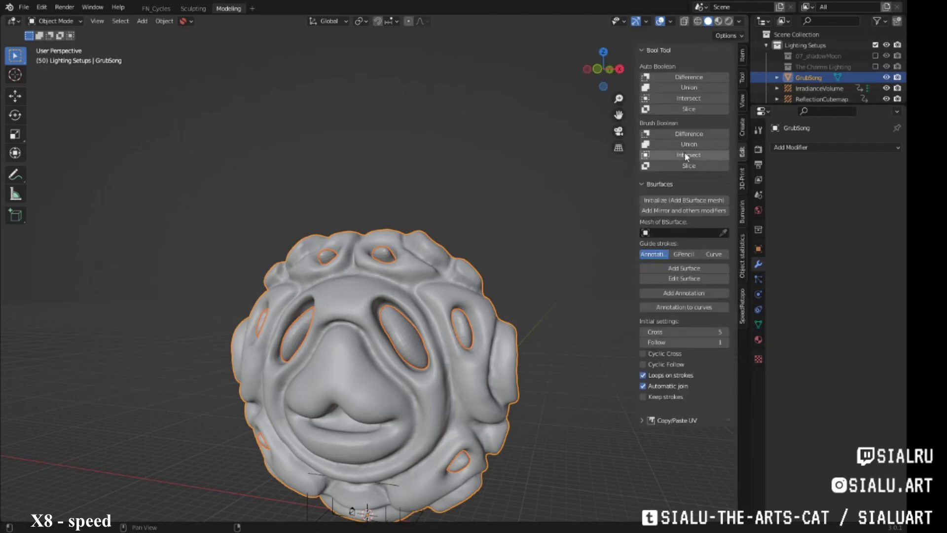
{"action": "left_click", "coordinate": [699, 166]}
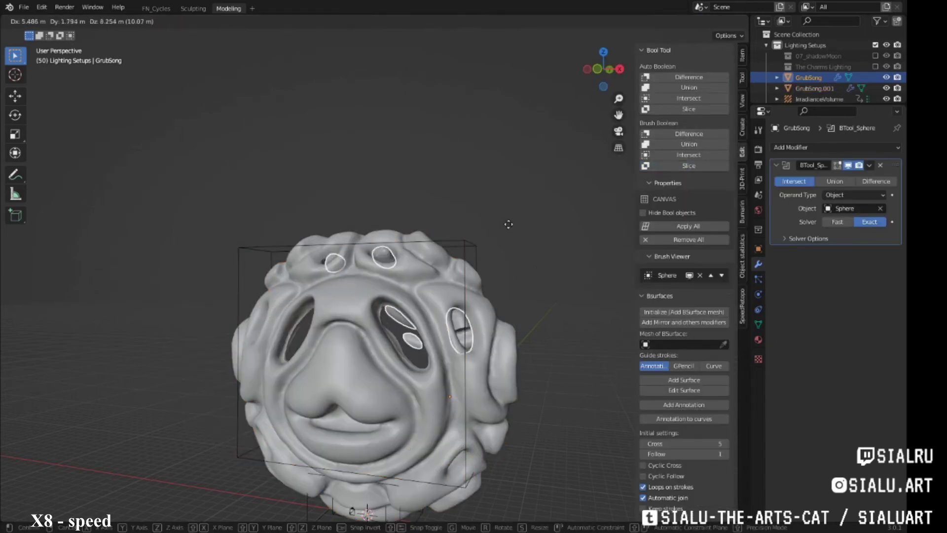
{"action": "left_click", "coordinate": [504, 249]}
{"action": "middle_click_drag", "start_coordinate": [506, 252], "coordinate": [681, 152]}
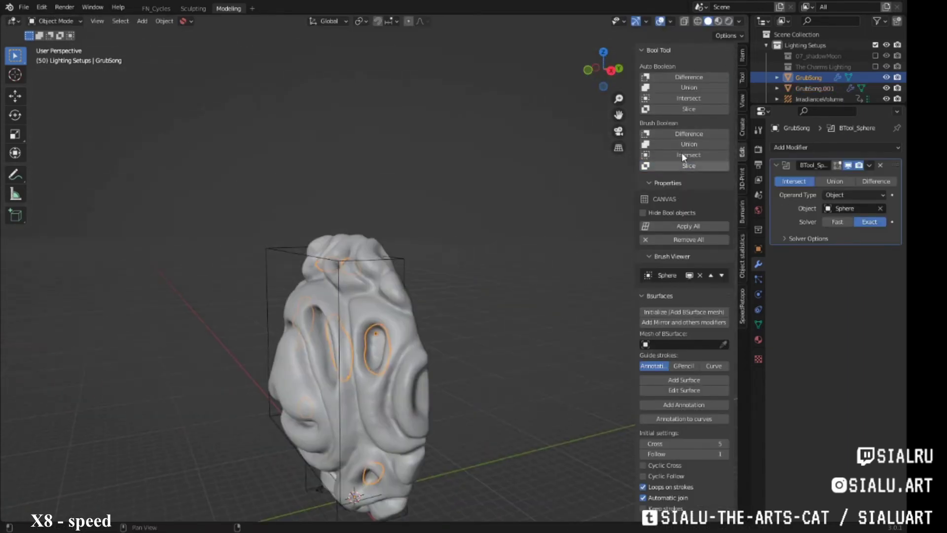
{"action": "left_click", "coordinate": [688, 226]}
{"action": "middle_click_drag", "start_coordinate": [483, 345], "coordinate": [523, 375]}
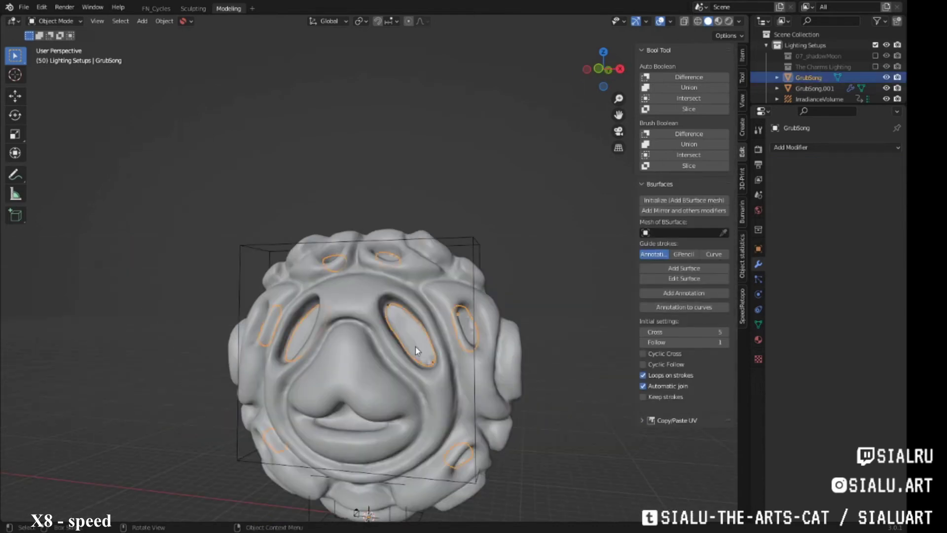
{"action": "mouse_move", "coordinate": [416, 347]}
{"action": "middle_mouse_down"}
{"action": "mouse_move", "coordinate": [385, 288]}
{"action": "mouse_move", "coordinate": [523, 193]}
{"action": "middle_mouse_up"}
- Apply all boolean cuts on GrubSong.001 and delete the leftover Sphere cutter
{"action": "left_click", "coordinate": [448, 314]}
{"action": "mouse_move", "coordinate": [449, 313]}
{"action": "middle_mouse_down"}
{"action": "mouse_move", "coordinate": [470, 277]}
{"action": "mouse_move", "coordinate": [655, 221]}
{"action": "middle_mouse_up"}
{"action": "left_click", "coordinate": [470, 280]}
{"action": "left_click", "coordinate": [676, 225]}
{"action": "key", "text": "x"}
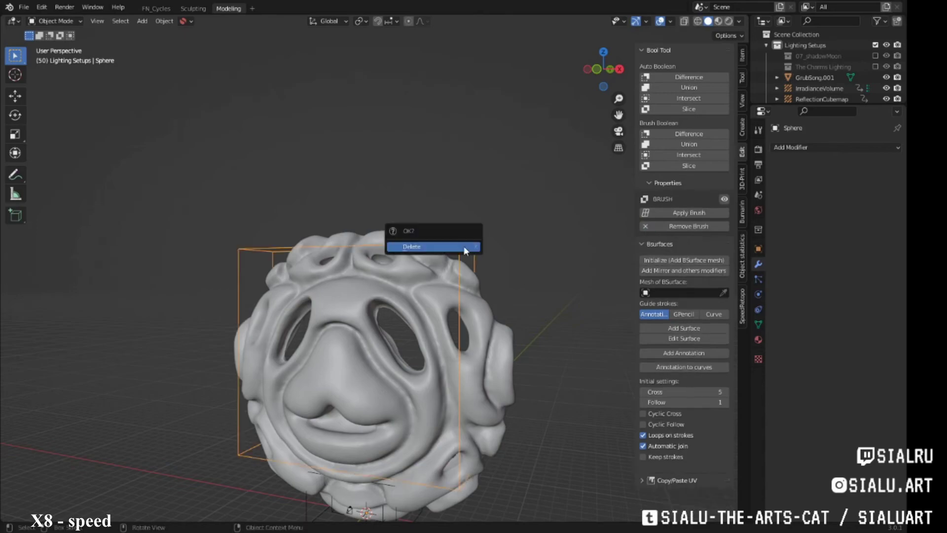
{"action": "left_click", "coordinate": [422, 255]}
{"action": "scroll", "coordinate": [445, 363], "scroll_direction": "up", "scroll_amount": 5}
{"action": "middle_click_drag", "start_coordinate": [476, 249], "coordinate": [211, 34]}
- In Edit Mode on GrubSong.001, delete the rim loop vertices around a hole
{"action": "left_click", "coordinate": [814, 77]}
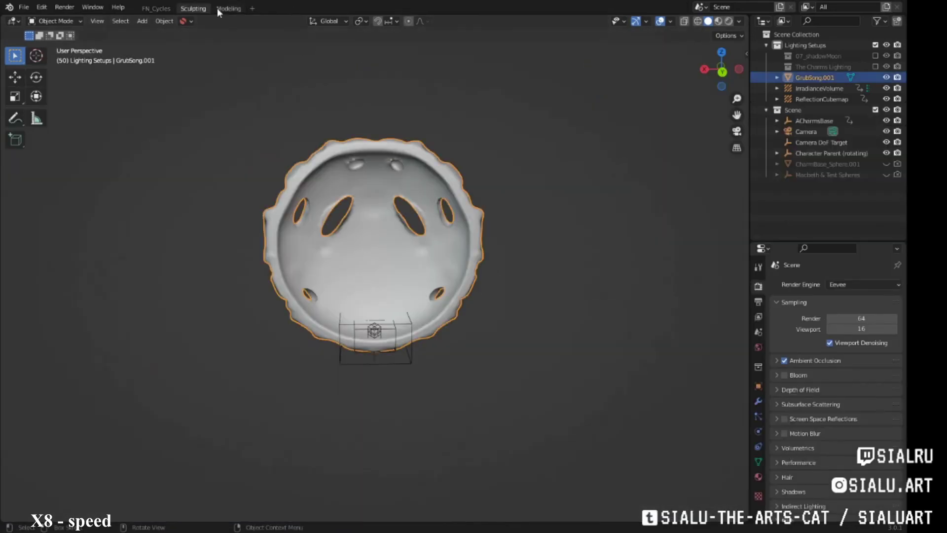
{"action": "key", "text": "Tab"}
{"action": "scroll", "coordinate": [511, 242], "scroll_direction": "up", "scroll_amount": 5}
{"action": "left_click", "coordinate": [510, 242]}
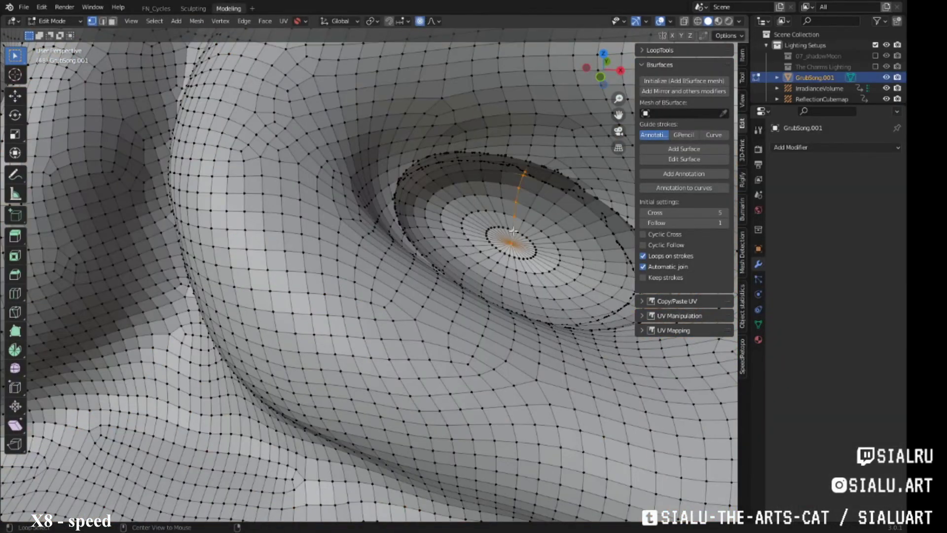
{"action": "middle_click_drag", "start_coordinate": [531, 262], "coordinate": [411, 257]}
{"action": "left_click", "coordinate": [412, 257], "text": "alt"}
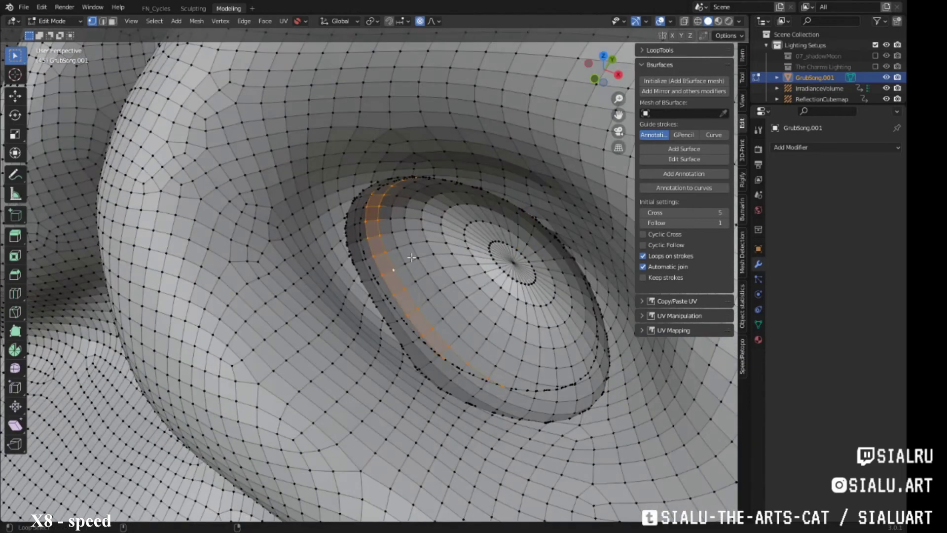
{"action": "middle_click_drag", "start_coordinate": [489, 251], "coordinate": [472, 286]}
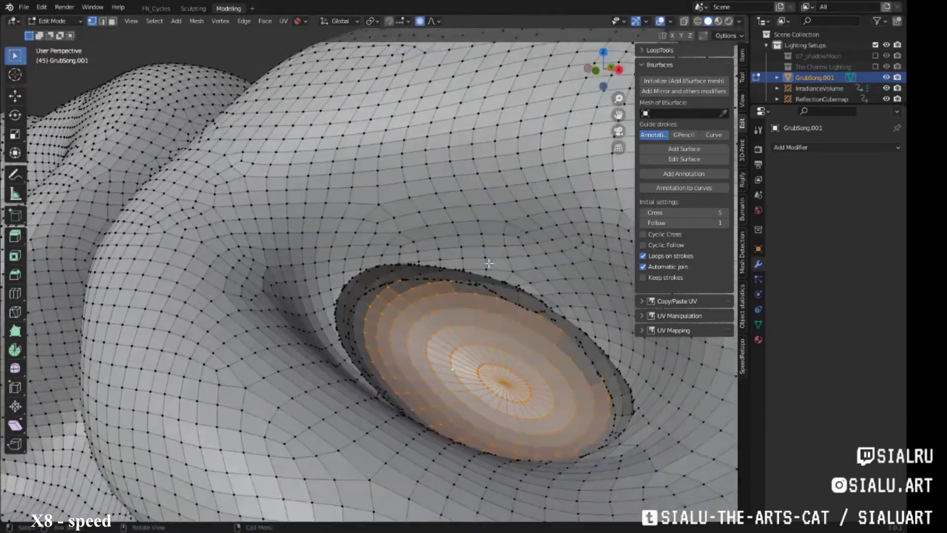
{"action": "key", "text": "x"}
{"action": "left_click", "coordinate": [473, 283]}
- Delete the leftover inner faces inside the selected hole
{"action": "mouse_move", "coordinate": [385, 281]}
{"action": "middle_mouse_down"}
{"action": "mouse_move", "coordinate": [370, 193]}
{"action": "mouse_move", "coordinate": [459, 224]}
{"action": "middle_mouse_up"}
{"action": "scroll", "coordinate": [459, 223], "scroll_direction": "up", "scroll_amount": 3}
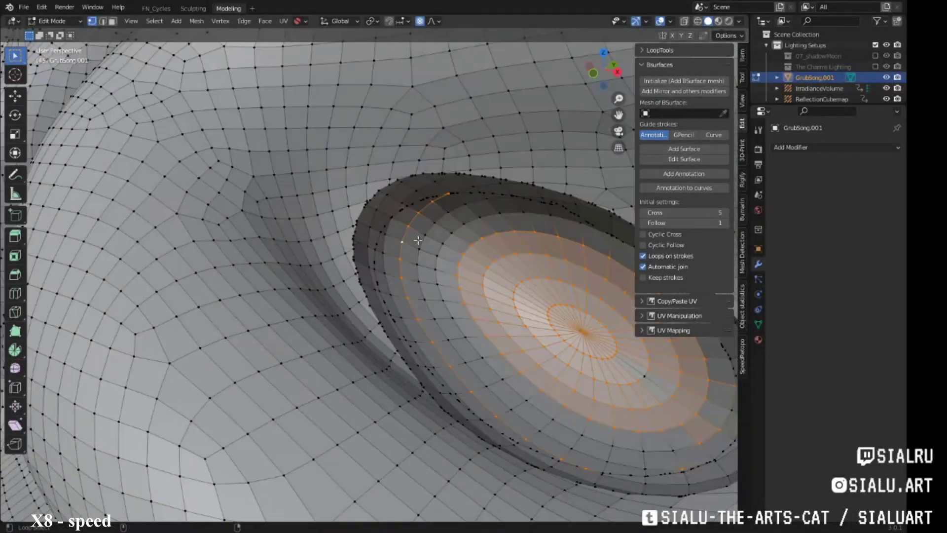
{"action": "mouse_move", "coordinate": [396, 199]}
{"action": "middle_mouse_down"}
{"action": "mouse_move", "coordinate": [427, 241]}
{"action": "mouse_move", "coordinate": [393, 211]}
{"action": "mouse_move", "coordinate": [426, 283]}
{"action": "mouse_move", "coordinate": [414, 266]}
{"action": "mouse_move", "coordinate": [403, 296]}
{"action": "mouse_move", "coordinate": [459, 389]}
{"action": "middle_mouse_up"}
{"action": "key", "text": "x"}
{"action": "left_click", "coordinate": [427, 240]}
{"action": "scroll", "coordinate": [426, 326], "scroll_direction": "down", "scroll_amount": 5}
{"action": "key", "text": "x"}
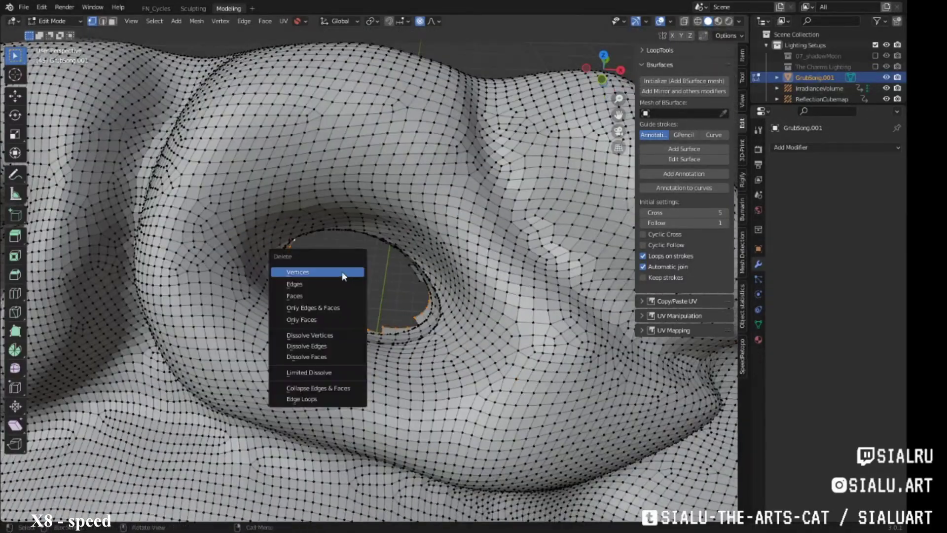
{"action": "left_click", "coordinate": [340, 271]}
- Cap the hole, brush-select the inner dome faces with C, and delete them
{"action": "mouse_move", "coordinate": [341, 271]}
{"action": "middle_mouse_down"}
{"action": "mouse_move", "coordinate": [366, 266]}
{"action": "mouse_move", "coordinate": [412, 281]}
{"action": "mouse_move", "coordinate": [359, 251]}
{"action": "mouse_move", "coordinate": [427, 283]}
{"action": "mouse_move", "coordinate": [257, 294]}
{"action": "mouse_move", "coordinate": [430, 307]}
{"action": "mouse_move", "coordinate": [400, 368]}
{"action": "mouse_move", "coordinate": [375, 305]}
{"action": "mouse_move", "coordinate": [347, 422]}
{"action": "mouse_move", "coordinate": [233, 265]}
{"action": "mouse_move", "coordinate": [334, 167]}
{"action": "middle_mouse_up"}
{"action": "key", "text": "f"}
{"action": "key", "text": "l"}
{"action": "key", "text": "c"}
{"action": "scroll", "coordinate": [372, 295], "scroll_direction": "up", "scroll_amount": 4}
{"action": "scroll", "coordinate": [371, 295], "scroll_direction": "down", "scroll_amount": 5}
{"action": "scroll", "coordinate": [347, 423], "scroll_direction": "up", "scroll_amount": 5}
{"action": "key", "text": "Escape"}
{"action": "key", "text": "Escape"}
{"action": "mouse_move", "coordinate": [245, 285]}
{"action": "middle_mouse_down"}
{"action": "mouse_move", "coordinate": [385, 179]}
{"action": "mouse_move", "coordinate": [314, 128]}
{"action": "middle_mouse_up"}
{"action": "key", "text": "x"}
{"action": "left_click", "coordinate": [385, 185]}
{"action": "scroll", "coordinate": [314, 128], "scroll_direction": "down", "scroll_amount": 5}
- In the Sculpting workspace, enable X-axis symmetry while framing the three holes from the front
{"action": "left_click", "coordinate": [193, 8]}
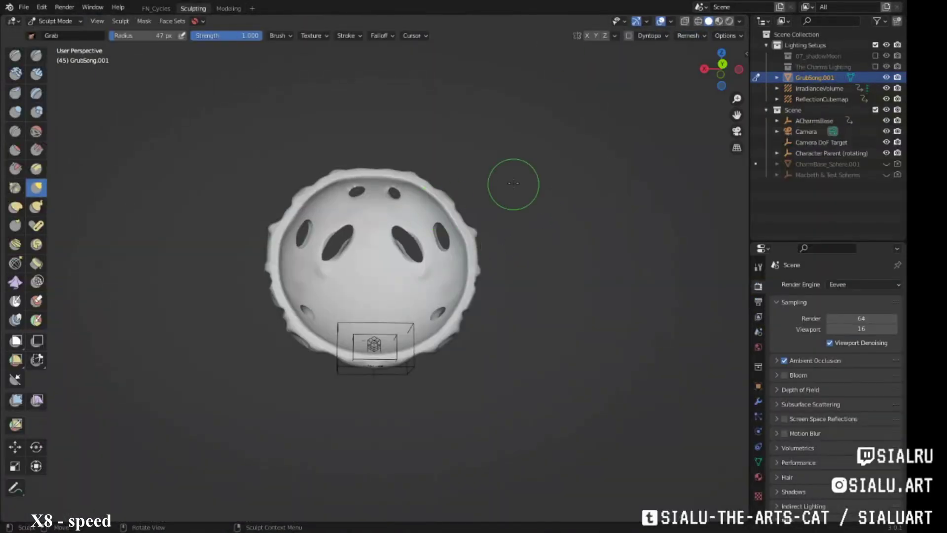
{"action": "mouse_move", "coordinate": [513, 183]}
{"action": "middle_mouse_down"}
{"action": "mouse_move", "coordinate": [332, 130]}
{"action": "mouse_move", "coordinate": [383, 217]}
{"action": "mouse_move", "coordinate": [483, 249]}
{"action": "middle_mouse_up"}
{"action": "scroll", "coordinate": [333, 131], "scroll_direction": "up", "scroll_amount": 5}
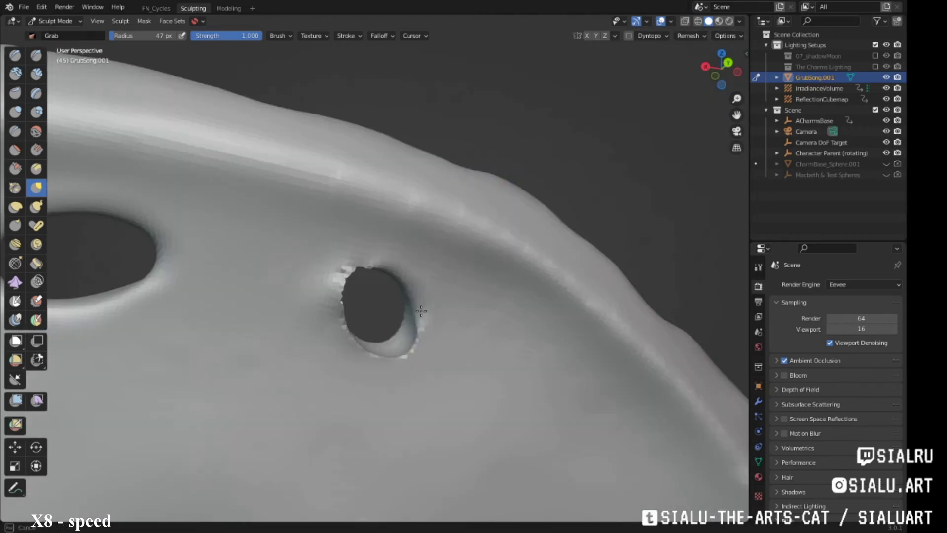
{"action": "mouse_move", "coordinate": [498, 284]}
{"action": "middle_mouse_down"}
{"action": "mouse_move", "coordinate": [413, 239]}
{"action": "mouse_move", "coordinate": [283, 294]}
{"action": "mouse_move", "coordinate": [459, 258]}
{"action": "mouse_move", "coordinate": [494, 197]}
{"action": "middle_mouse_up"}
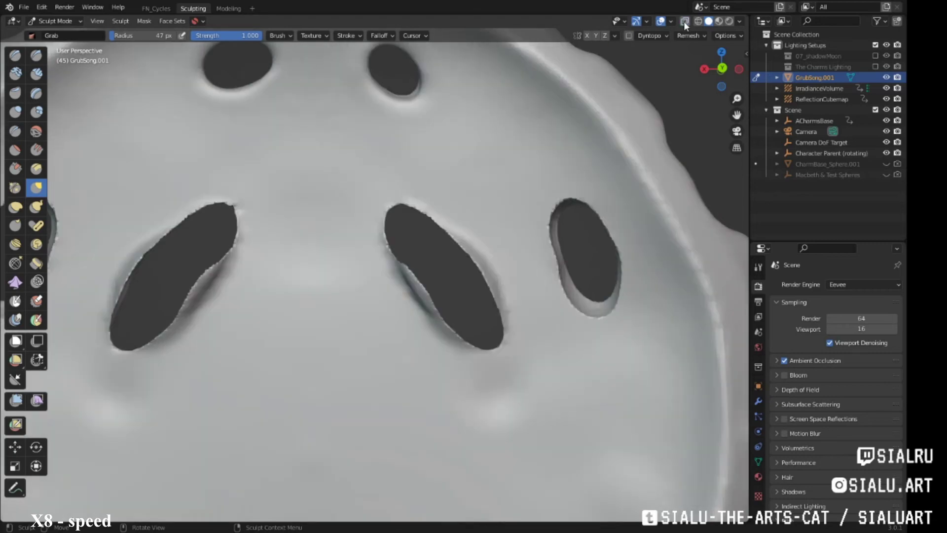
{"action": "left_click", "coordinate": [587, 36]}
{"action": "middle_click_drag", "start_coordinate": [394, 222], "coordinate": [356, 272]}
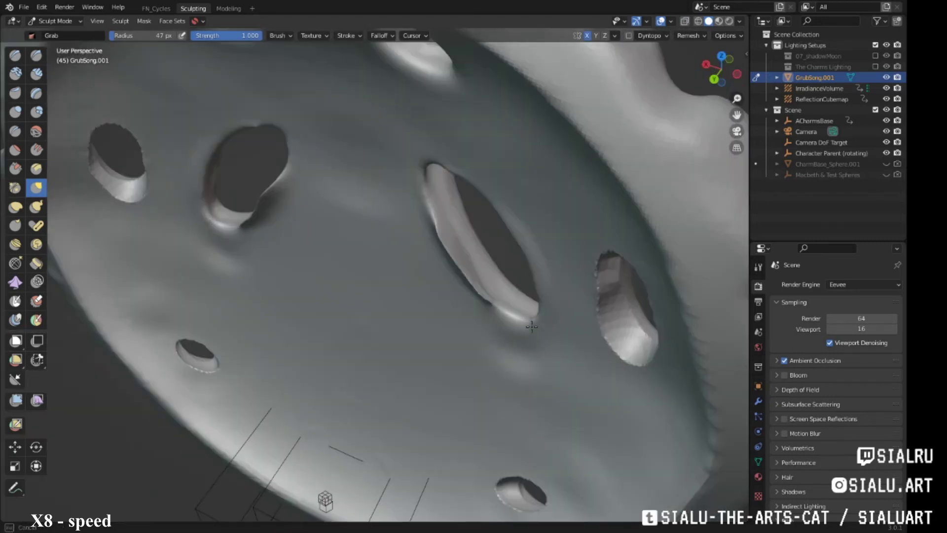
{"action": "mouse_move", "coordinate": [383, 314]}
{"action": "middle_mouse_down"}
{"action": "mouse_move", "coordinate": [382, 277]}
{"action": "mouse_move", "coordinate": [514, 275]}
{"action": "mouse_move", "coordinate": [434, 223]}
{"action": "mouse_move", "coordinate": [482, 264]}
{"action": "mouse_move", "coordinate": [319, 329]}
{"action": "mouse_move", "coordinate": [217, 159]}
{"action": "mouse_move", "coordinate": [363, 237]}
{"action": "mouse_move", "coordinate": [347, 149]}
{"action": "mouse_move", "coordinate": [274, 268]}
{"action": "mouse_move", "coordinate": [271, 239]}
{"action": "mouse_move", "coordinate": [298, 268]}
{"action": "mouse_move", "coordinate": [275, 254]}
{"action": "mouse_move", "coordinate": [345, 248]}
{"action": "mouse_move", "coordinate": [274, 242]}
{"action": "mouse_move", "coordinate": [245, 302]}
{"action": "mouse_move", "coordinate": [258, 303]}
{"action": "mouse_move", "coordinate": [275, 260]}
{"action": "mouse_move", "coordinate": [222, 275]}
{"action": "mouse_move", "coordinate": [380, 407]}
{"action": "mouse_move", "coordinate": [490, 232]}
{"action": "mouse_move", "coordinate": [358, 353]}
{"action": "middle_mouse_up"}
{"action": "scroll", "coordinate": [270, 248], "scroll_direction": "down", "scroll_amount": 5}
{"action": "scroll", "coordinate": [270, 248], "scroll_direction": "up", "scroll_amount": 8}
- In the FN_Cycles workspace, parent GrubSong.001 under ACharmsBase and preview the turntable
{"action": "scroll", "coordinate": [357, 353], "scroll_direction": "down", "scroll_amount": 5}
{"action": "key", "text": "ctrl+Page_Up"}
{"action": "type", "text": "s0"}
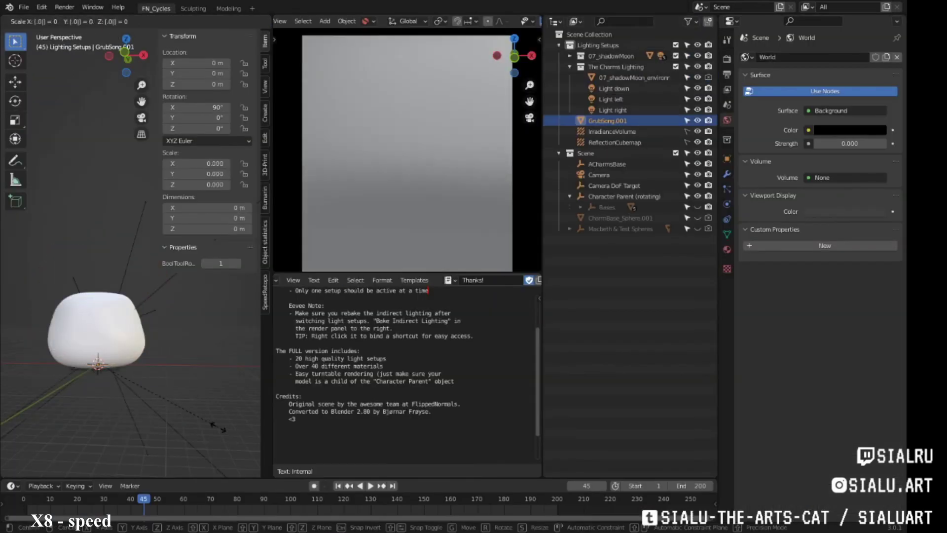
{"action": "key", "text": "ctrl+z"}
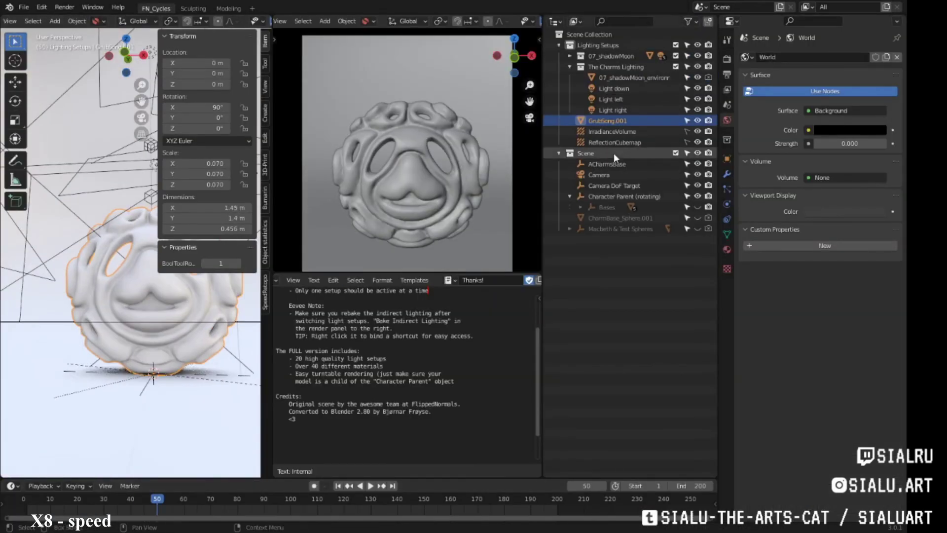
{"action": "left_click", "coordinate": [155, 323]}
{"action": "key", "text": "space"}
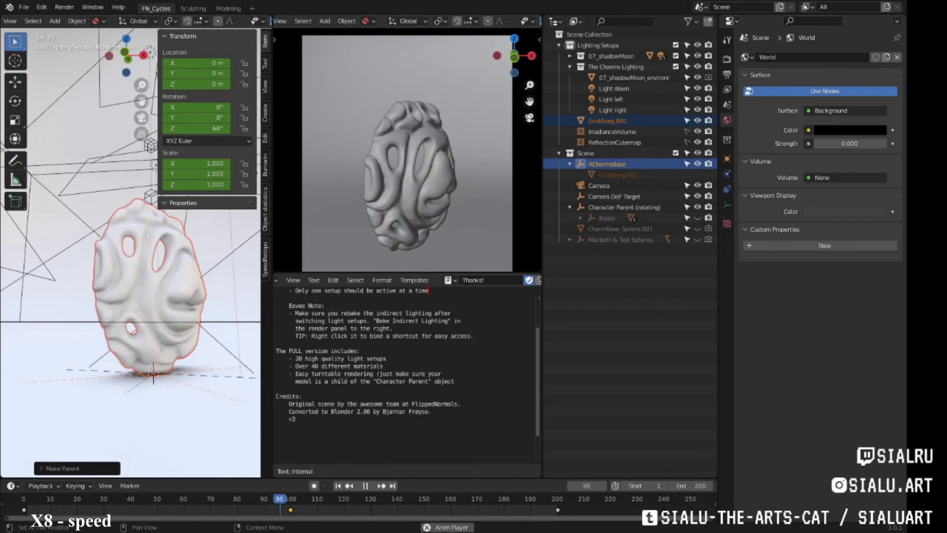
{"action": "key", "text": "Escape"}
- Disable the 07_shadowMoon lighting and assign the R16_chr_SS_marbleWhite material to the charm
{"action": "left_click", "coordinate": [606, 120]}
{"action": "left_click", "coordinate": [676, 67], "text": "ctrl"}
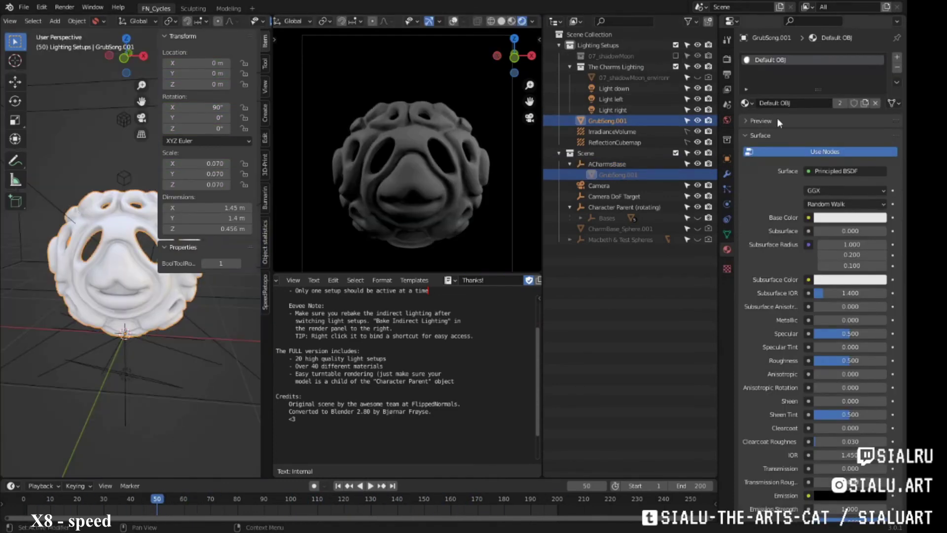
{"action": "left_click", "coordinate": [745, 102]}
{"action": "left_click", "coordinate": [769, 211]}
{"action": "left_click", "coordinate": [745, 102]}
{"action": "left_click", "coordinate": [809, 201]}
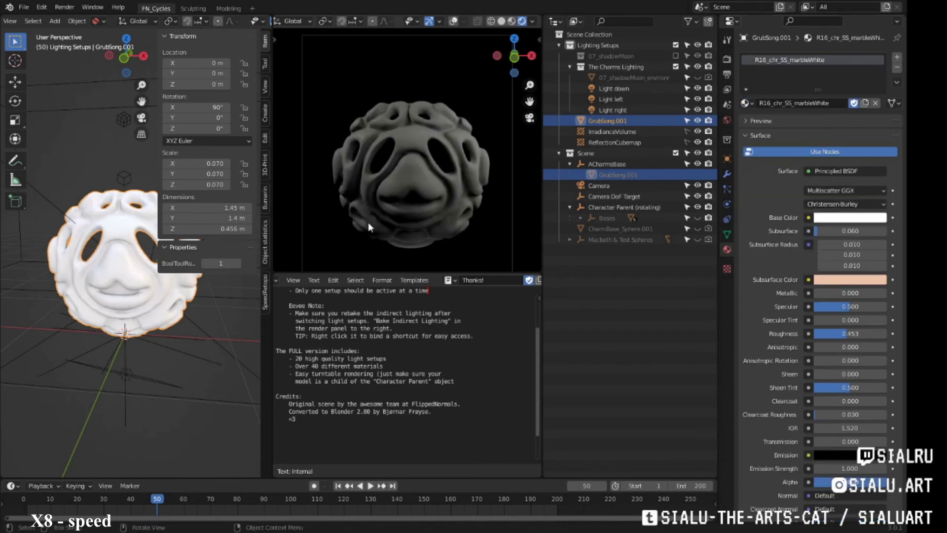
{"action": "scroll", "coordinate": [115, 351], "scroll_direction": "down", "scroll_amount": 5}
{"action": "left_click", "coordinate": [79, 285]}
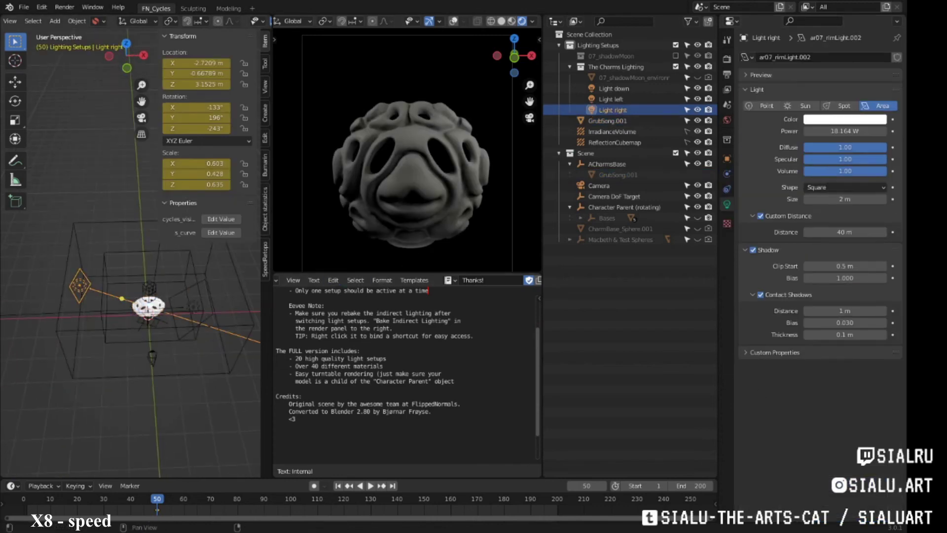
- Rotate Light right and resize Light left
{"action": "key", "text": "r"}
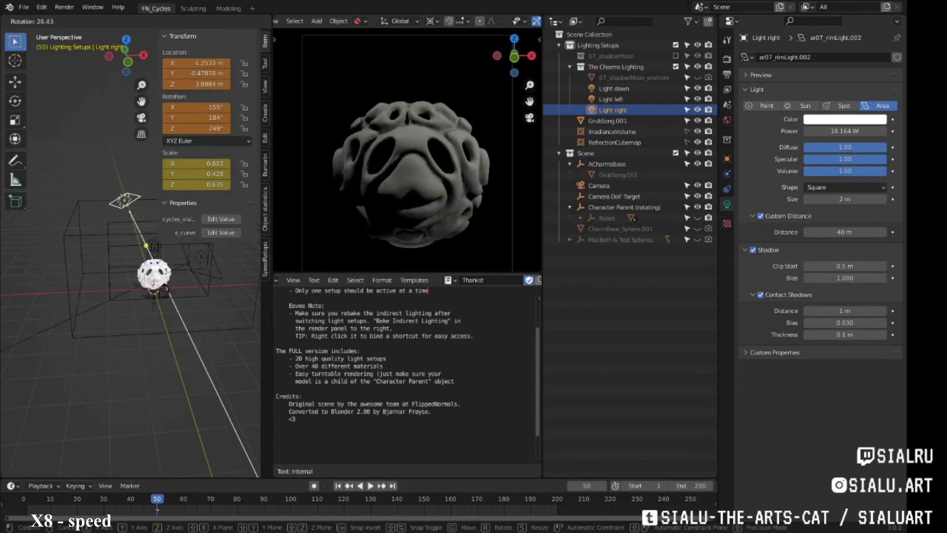
{"action": "left_click", "coordinate": [624, 99]}
{"action": "middle_click_drag", "start_coordinate": [197, 345], "coordinate": [241, 347]}
{"action": "key", "text": "s"}
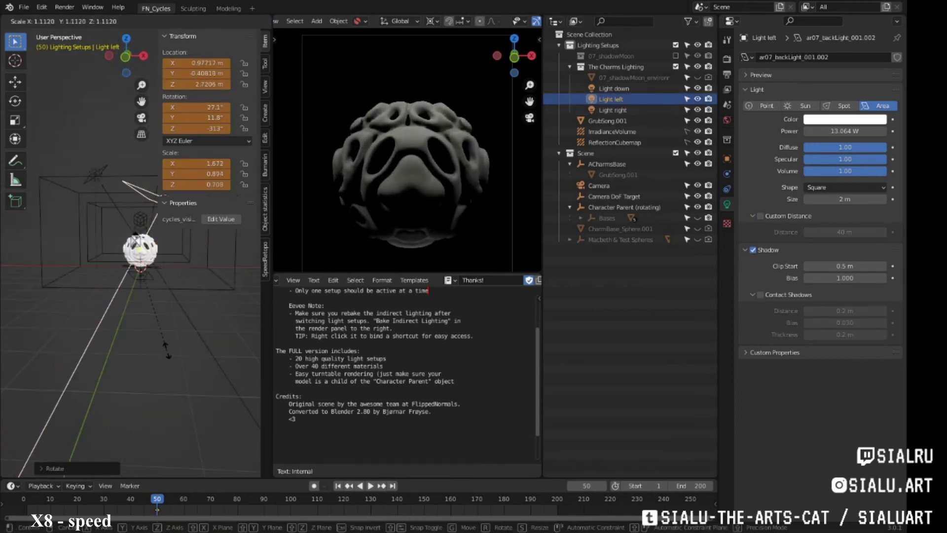
{"action": "left_click", "coordinate": [140, 274]}
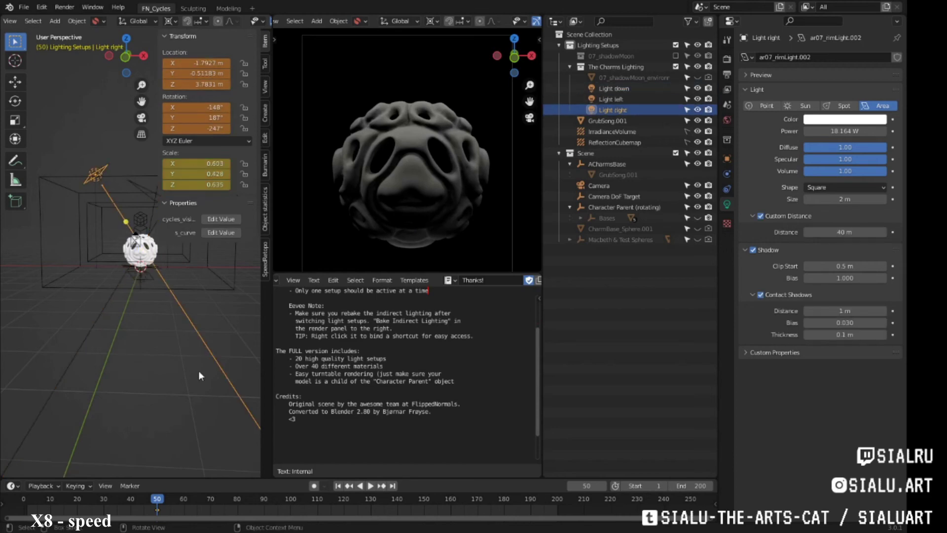
{"action": "middle_click_drag", "start_coordinate": [198, 371], "coordinate": [163, 360]}
- Rotate Light left toward the charm, then check Light right and Light down
{"action": "left_click", "coordinate": [177, 253]}
{"action": "key", "text": "r"}
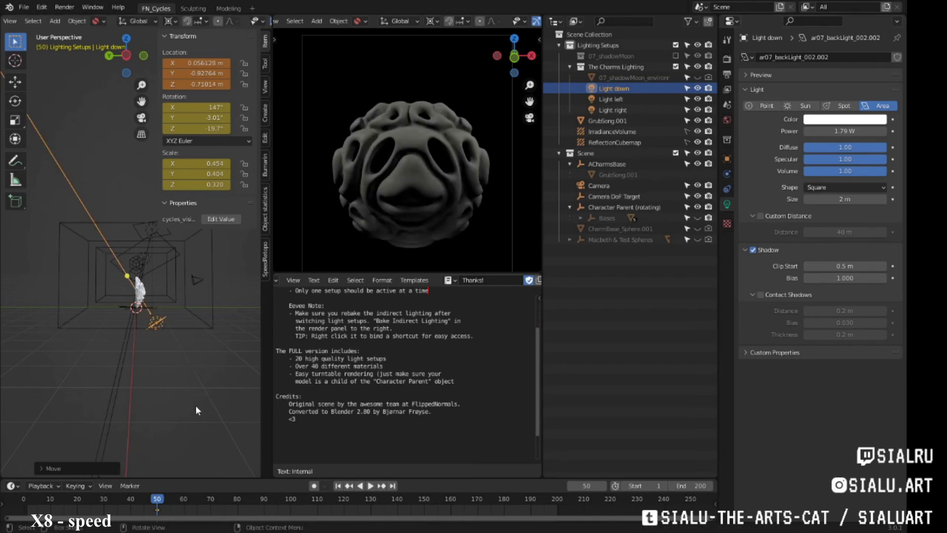
{"action": "left_click", "coordinate": [157, 264]}
{"action": "key", "text": "r"}
{"action": "left_click", "coordinate": [155, 366]}
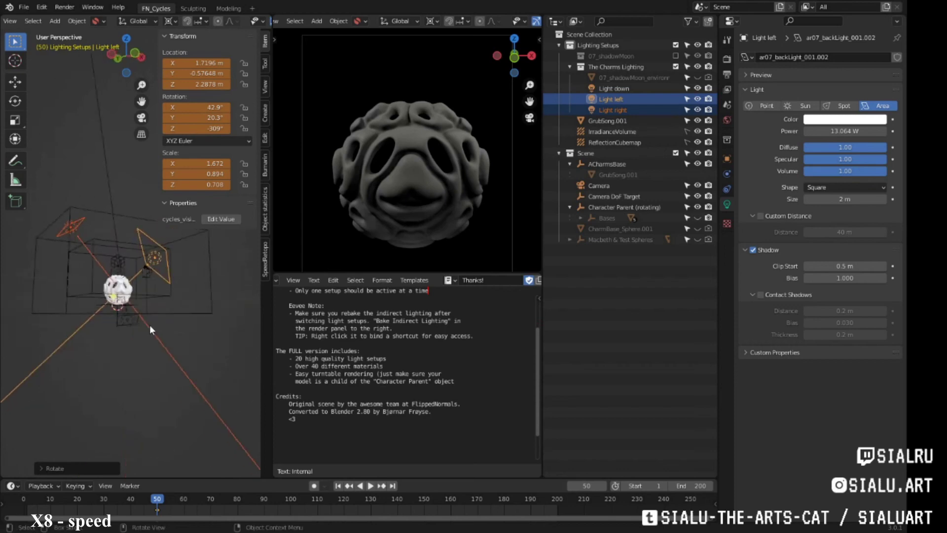
{"action": "left_click", "coordinate": [59, 236]}
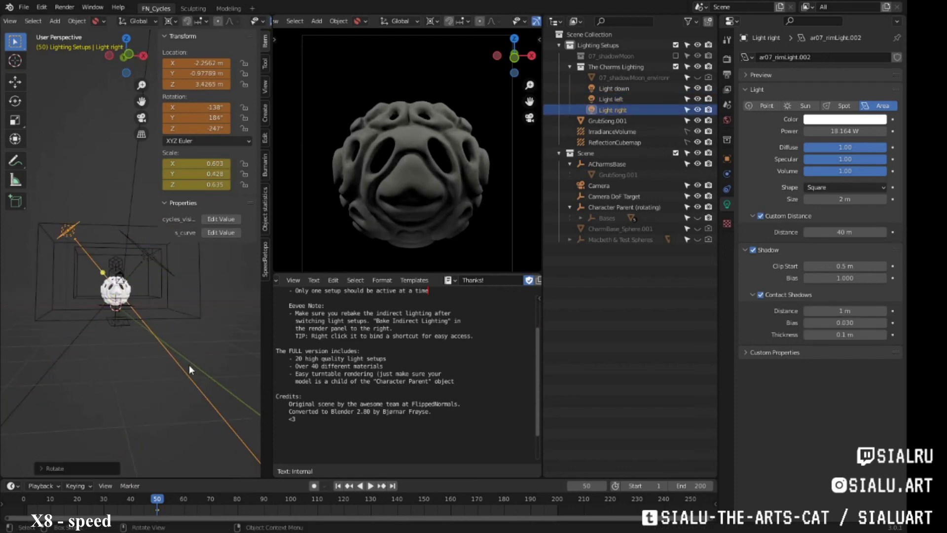
{"action": "left_click", "coordinate": [84, 377]}
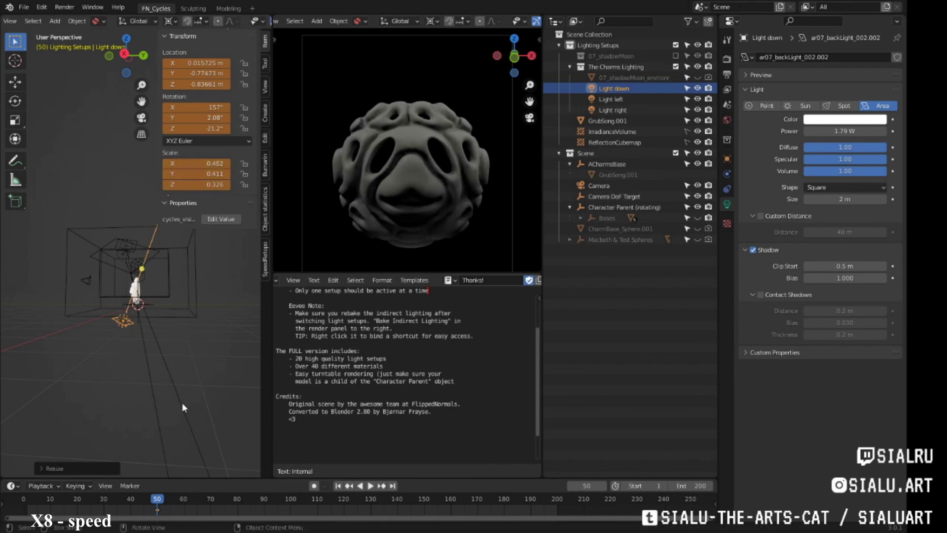
{"action": "middle_click_drag", "start_coordinate": [182, 402], "coordinate": [162, 386]}
- Re-enable 07_shadowMoon and give the charm the R13_chr_grey material
{"action": "left_click", "coordinate": [675, 55]}
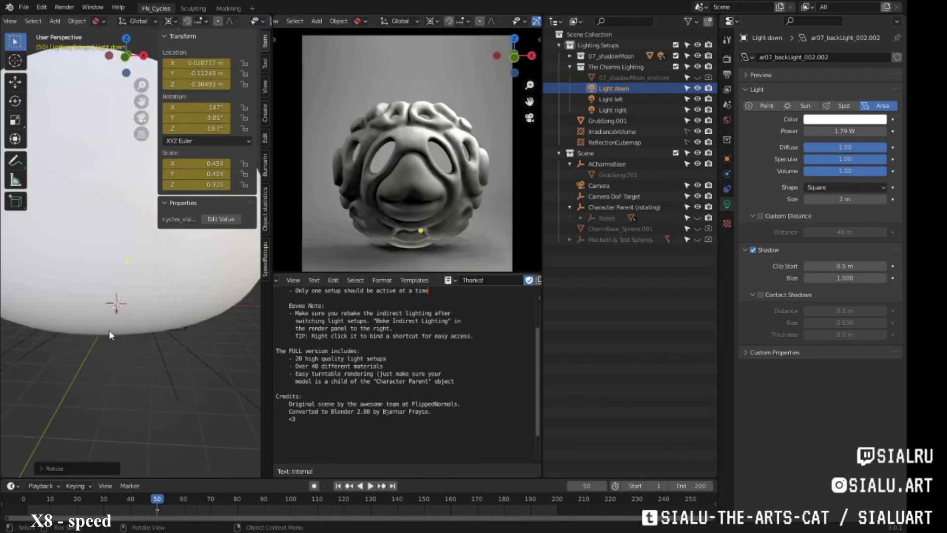
{"action": "left_click", "coordinate": [177, 366]}
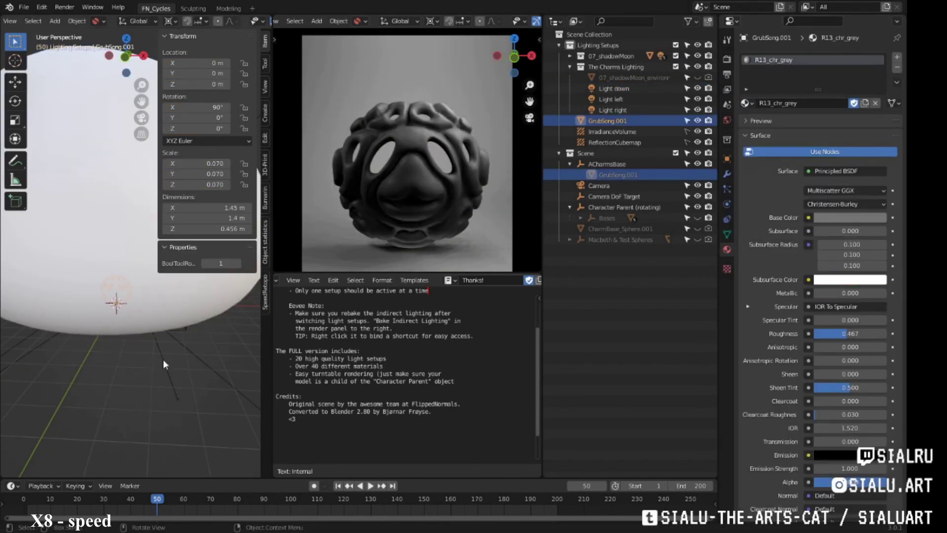
{"action": "key", "text": "shift+ctrl+space"}
{"action": "left_click", "coordinate": [746, 103]}
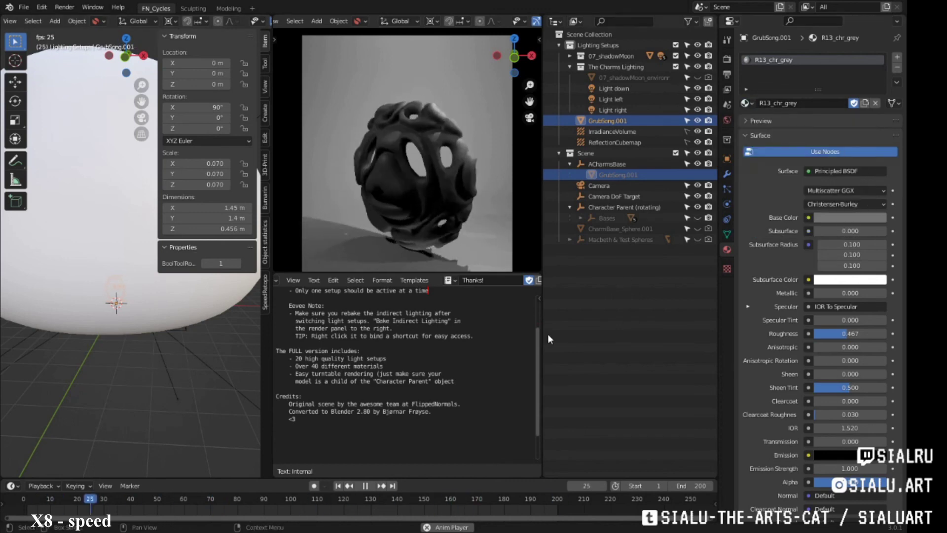
{"action": "key", "text": "ctrl+z"}
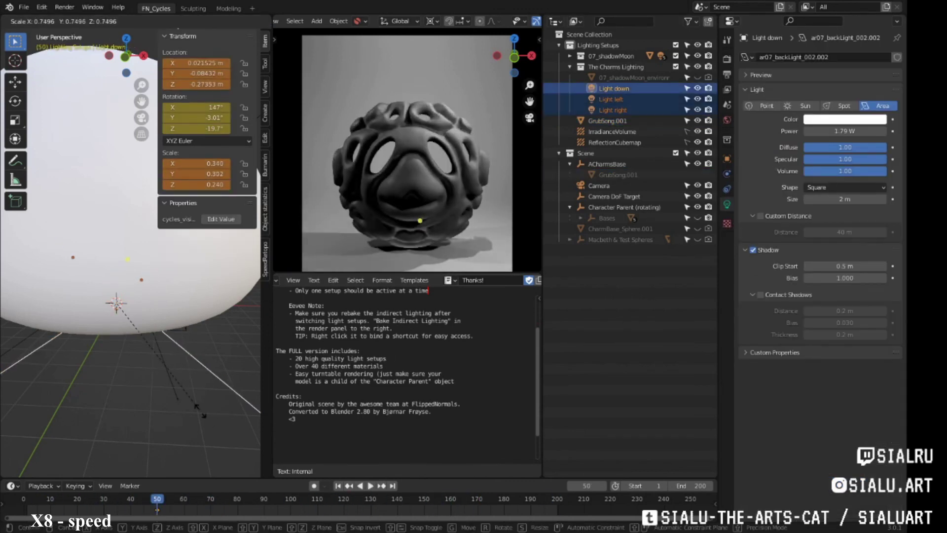
- Scale down the three lights and play the turntable to view the grey render
{"action": "key", "text": "Escape"}
{"action": "key", "text": "s"}
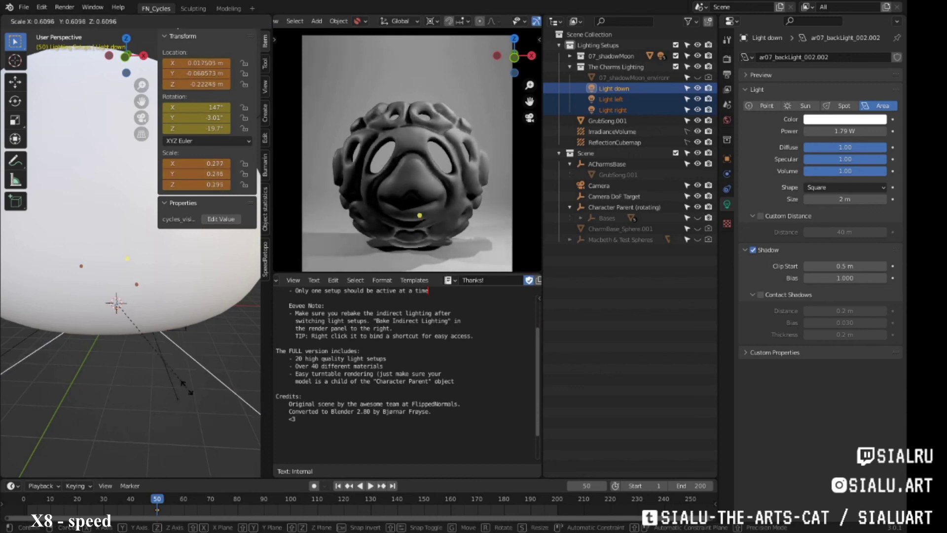
{"action": "left_click", "coordinate": [196, 402]}
{"action": "key", "text": "space"}
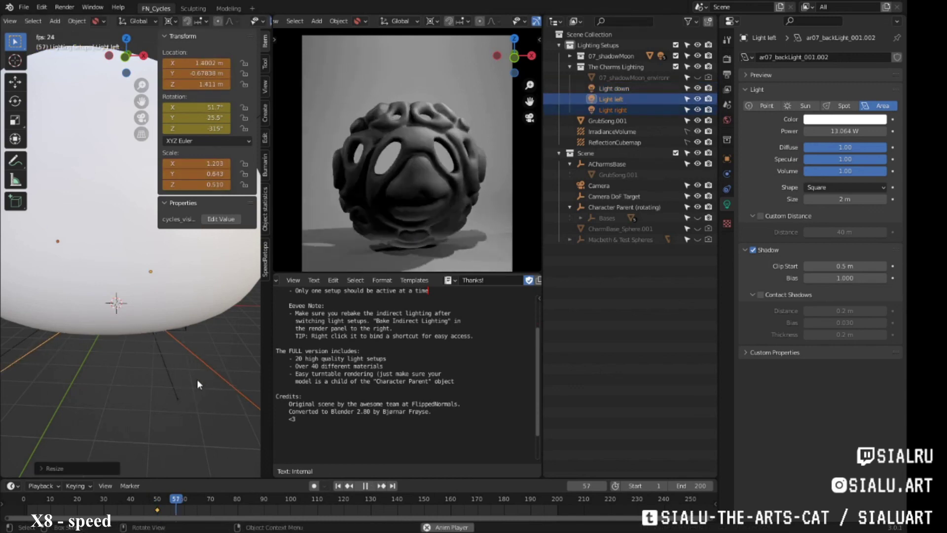